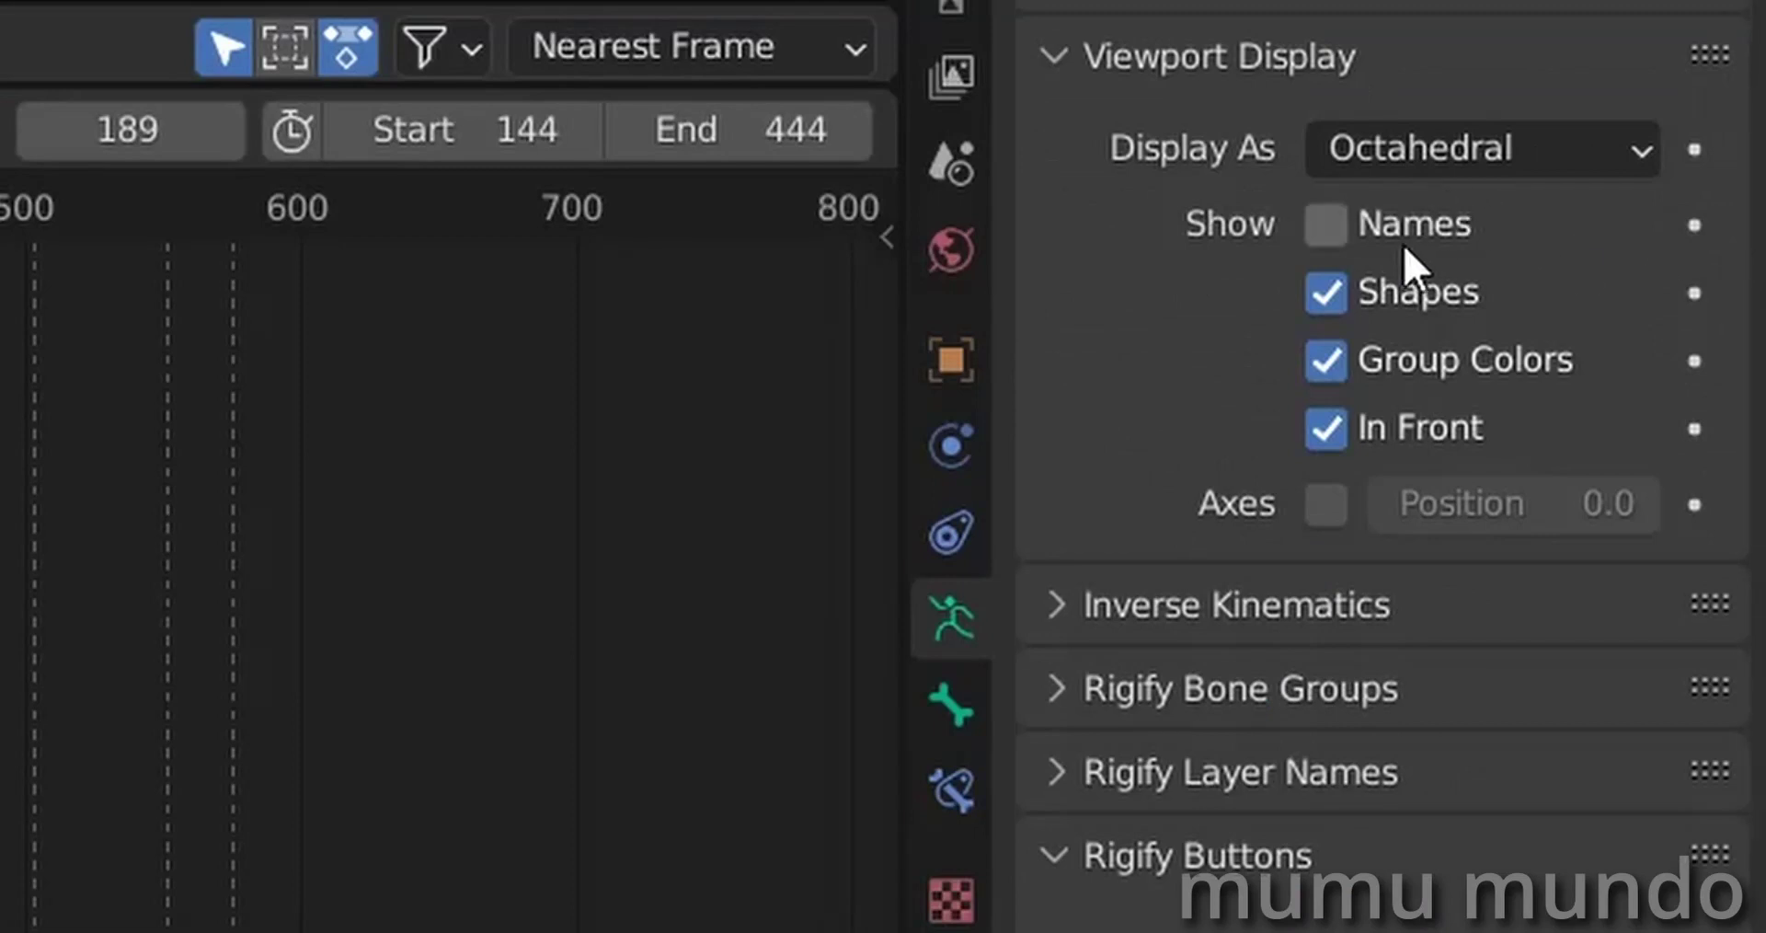
Step: Display the sheep armature's bones as B-Bone and scale their display size down to about 0.098 m
{"action": "left_click", "coordinate": [1424, 356]}
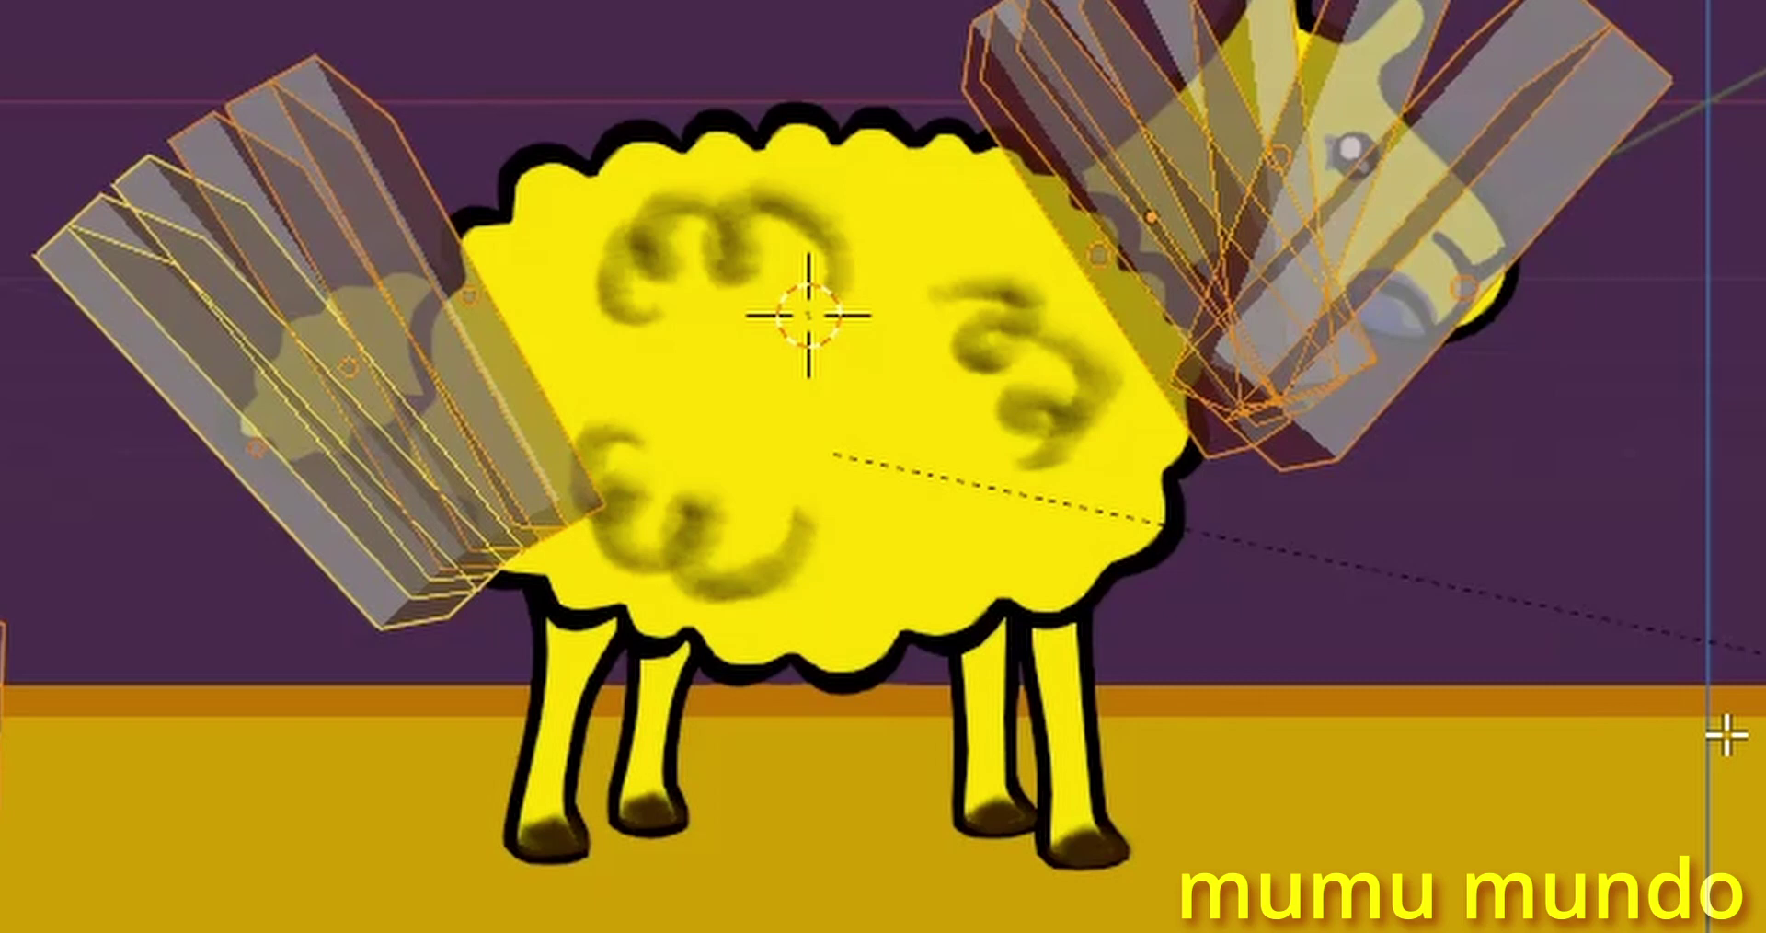
{"action": "key", "text": "s"}
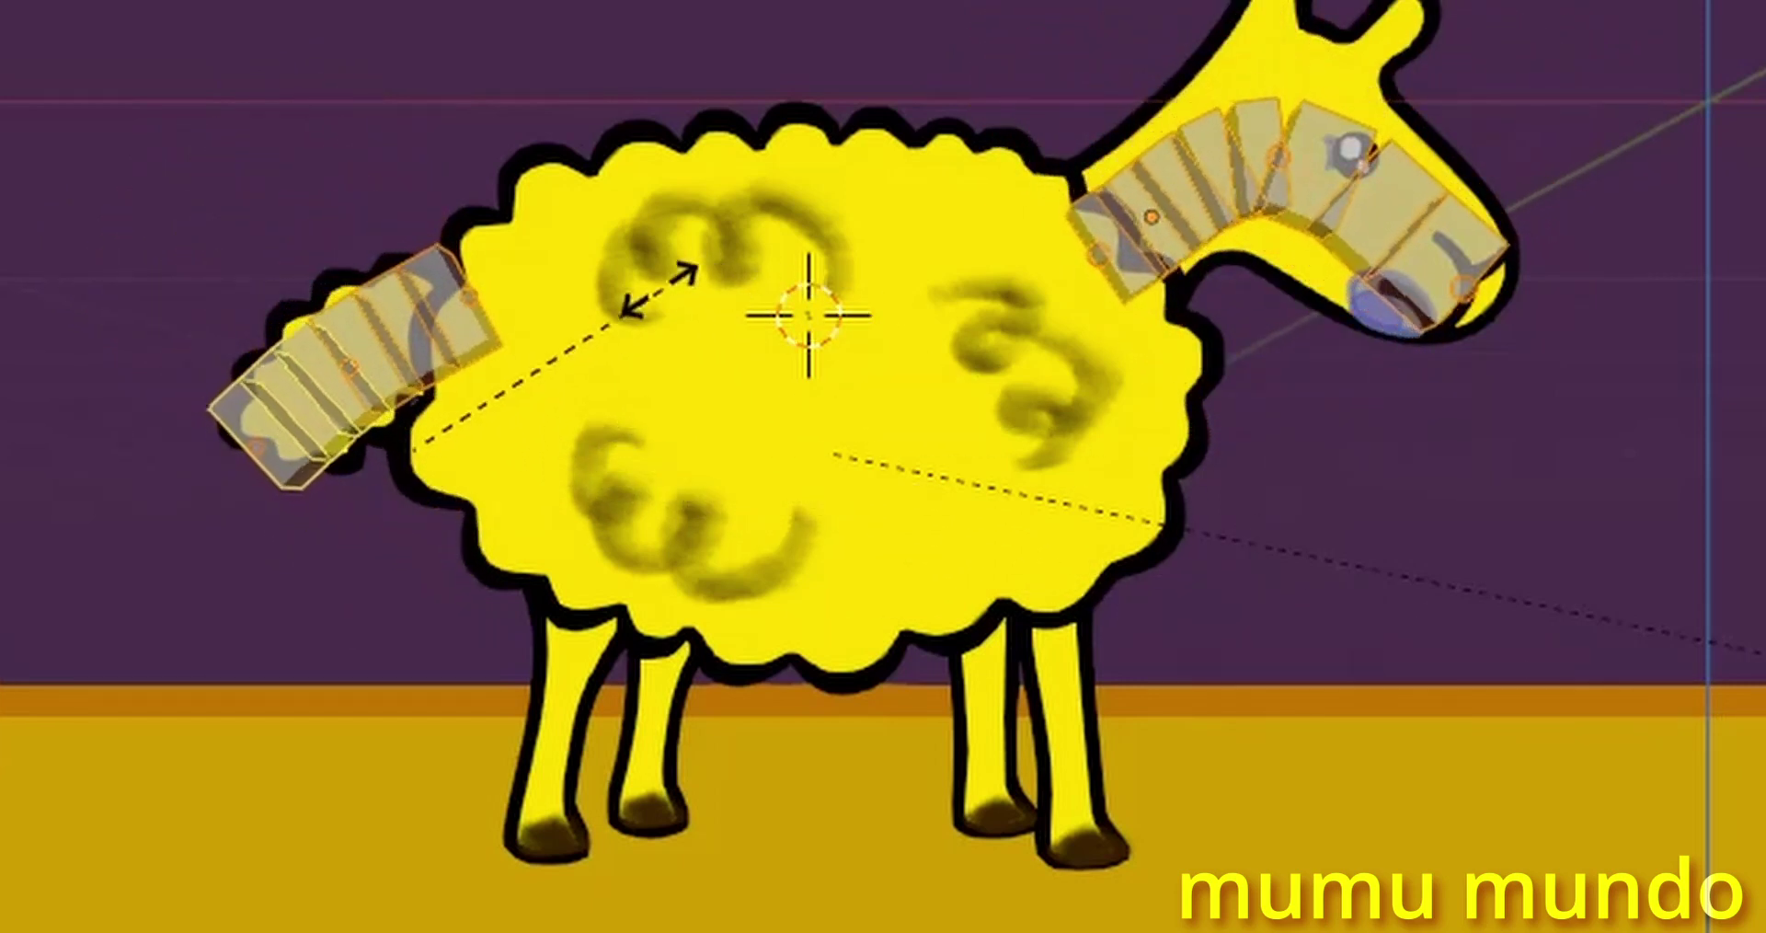
{"action": "left_click", "coordinate": [520, 358]}
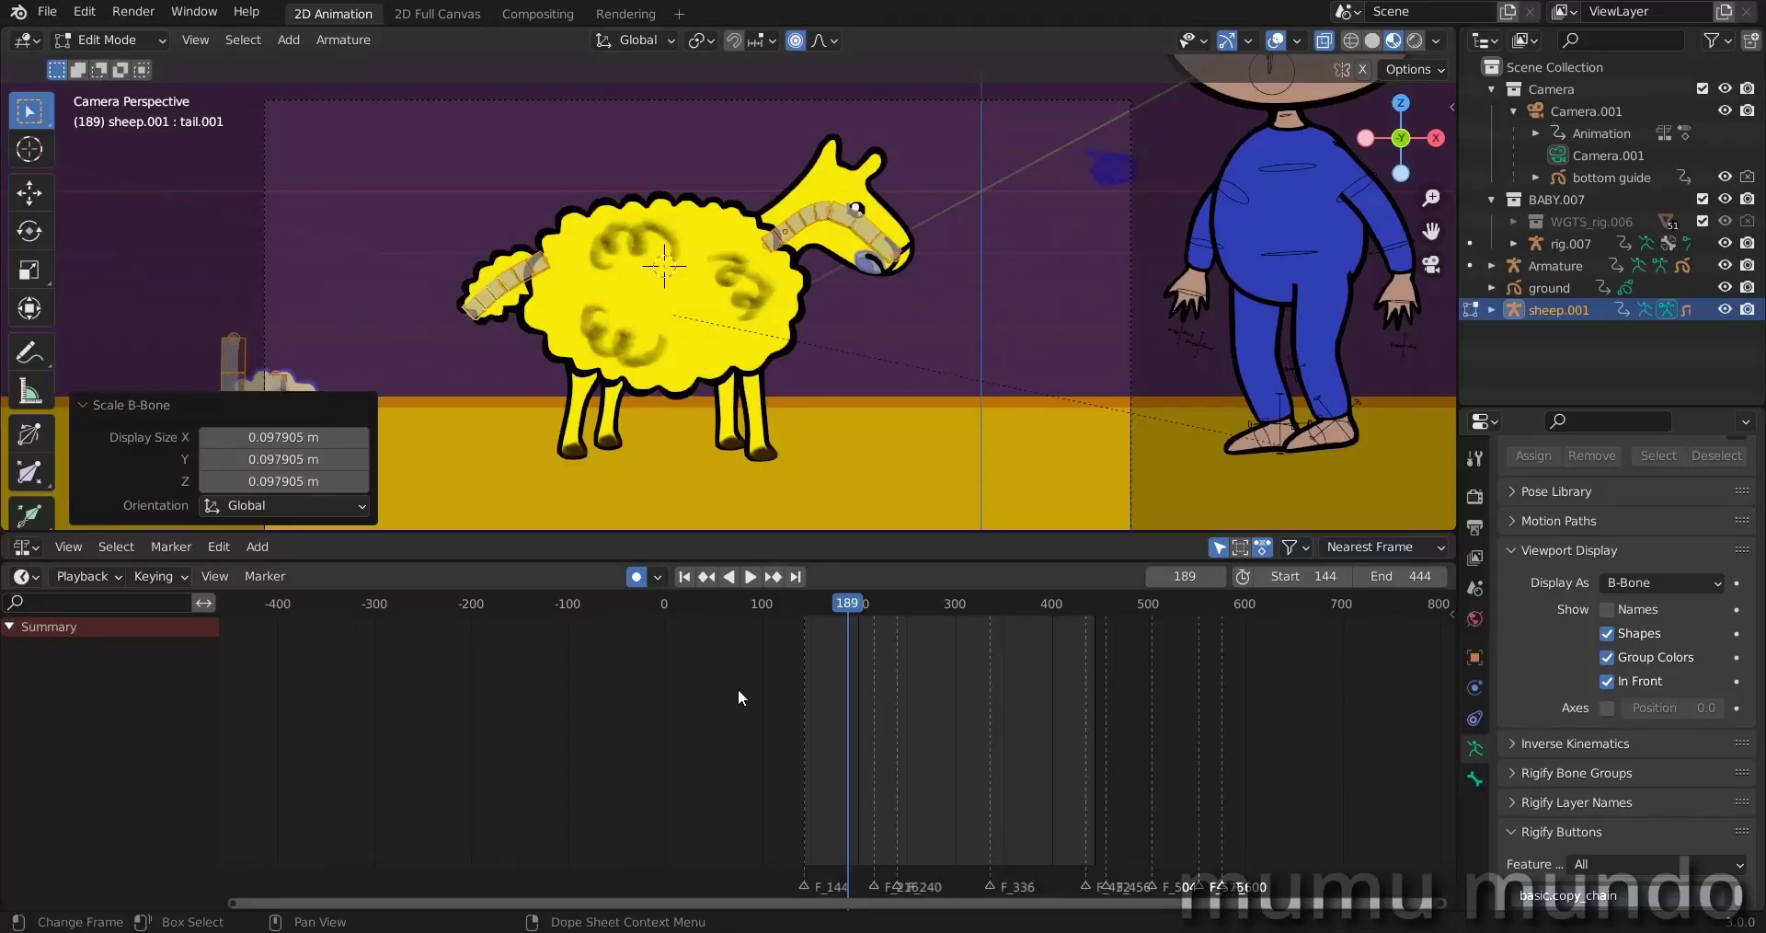
Step: Return to Object Mode, select the sheep drawing and show its layer keyframes in the Dope Sheet's Grease Pencil mode
{"action": "left_click", "coordinate": [111, 39]}
{"action": "left_click", "coordinate": [115, 63]}
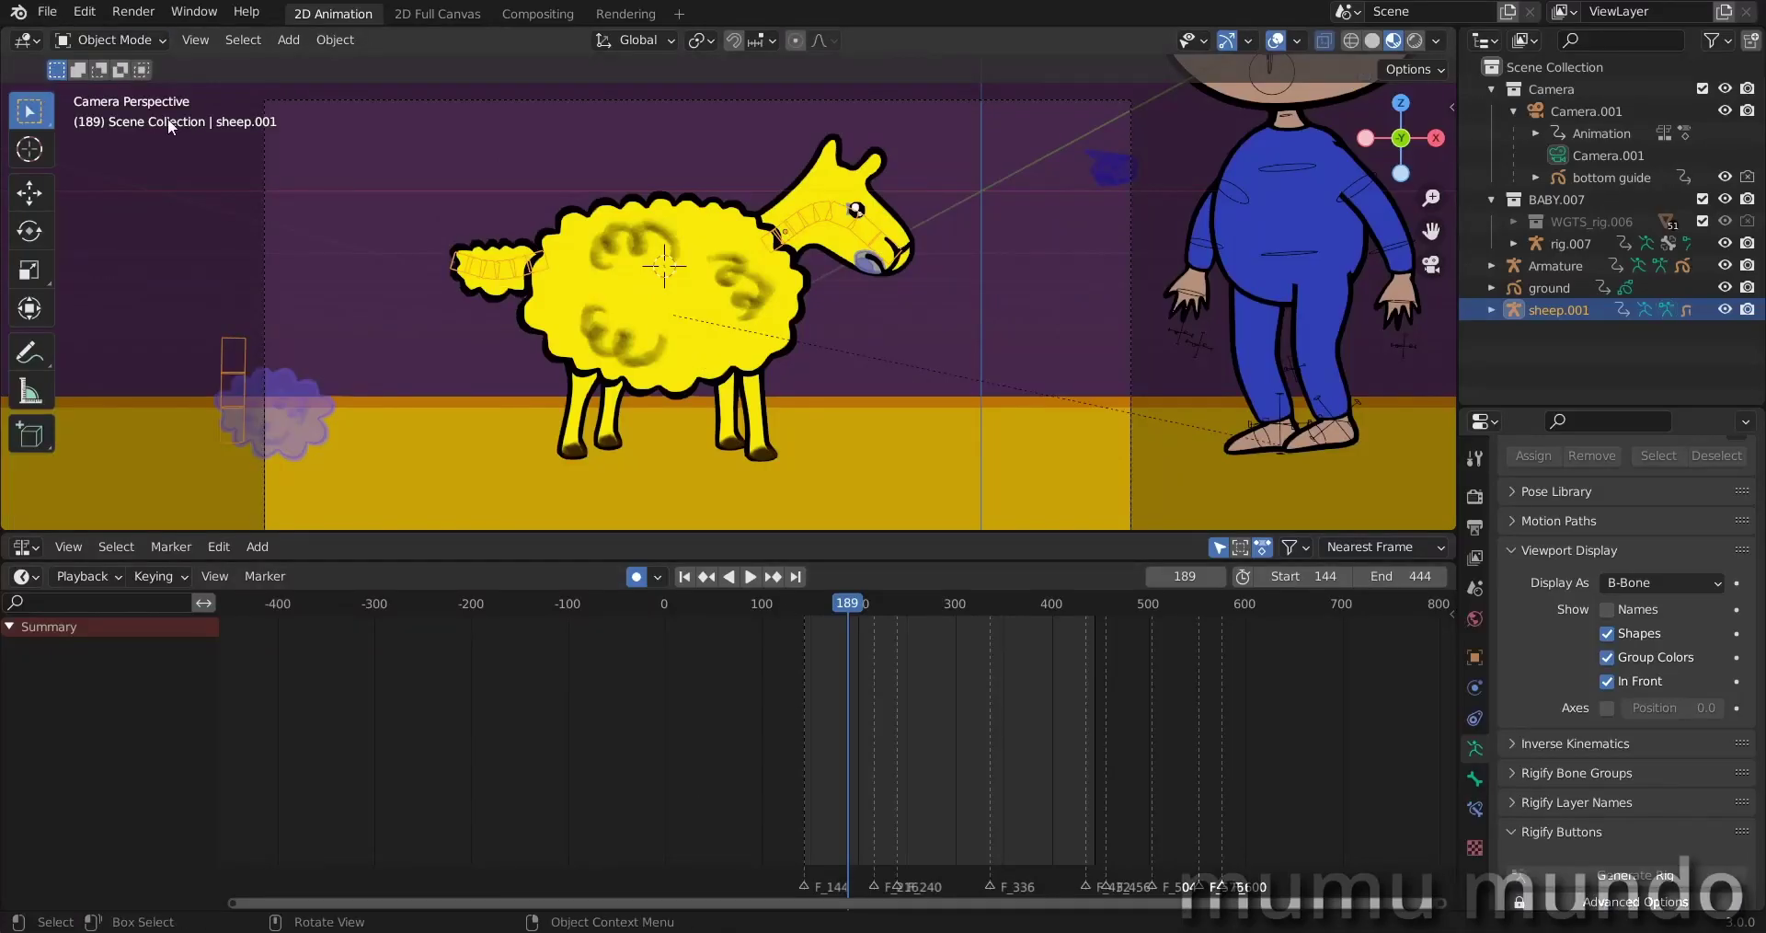
{"action": "left_click", "coordinate": [683, 372]}
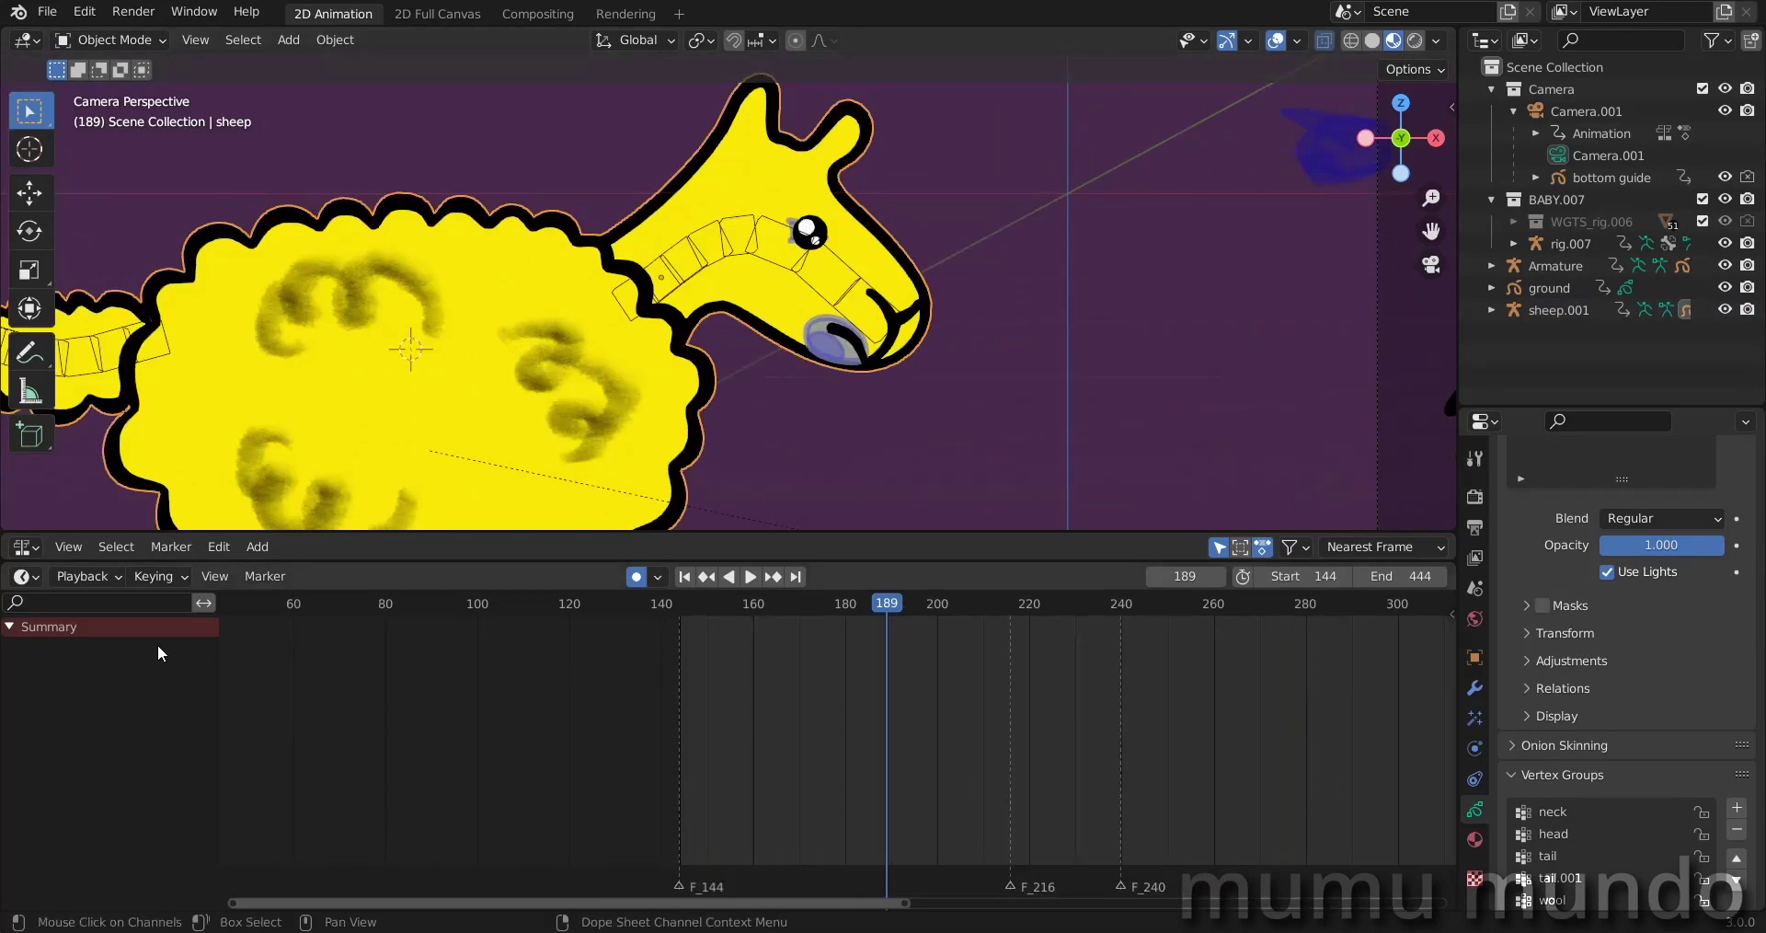
{"action": "left_click", "coordinate": [23, 577]}
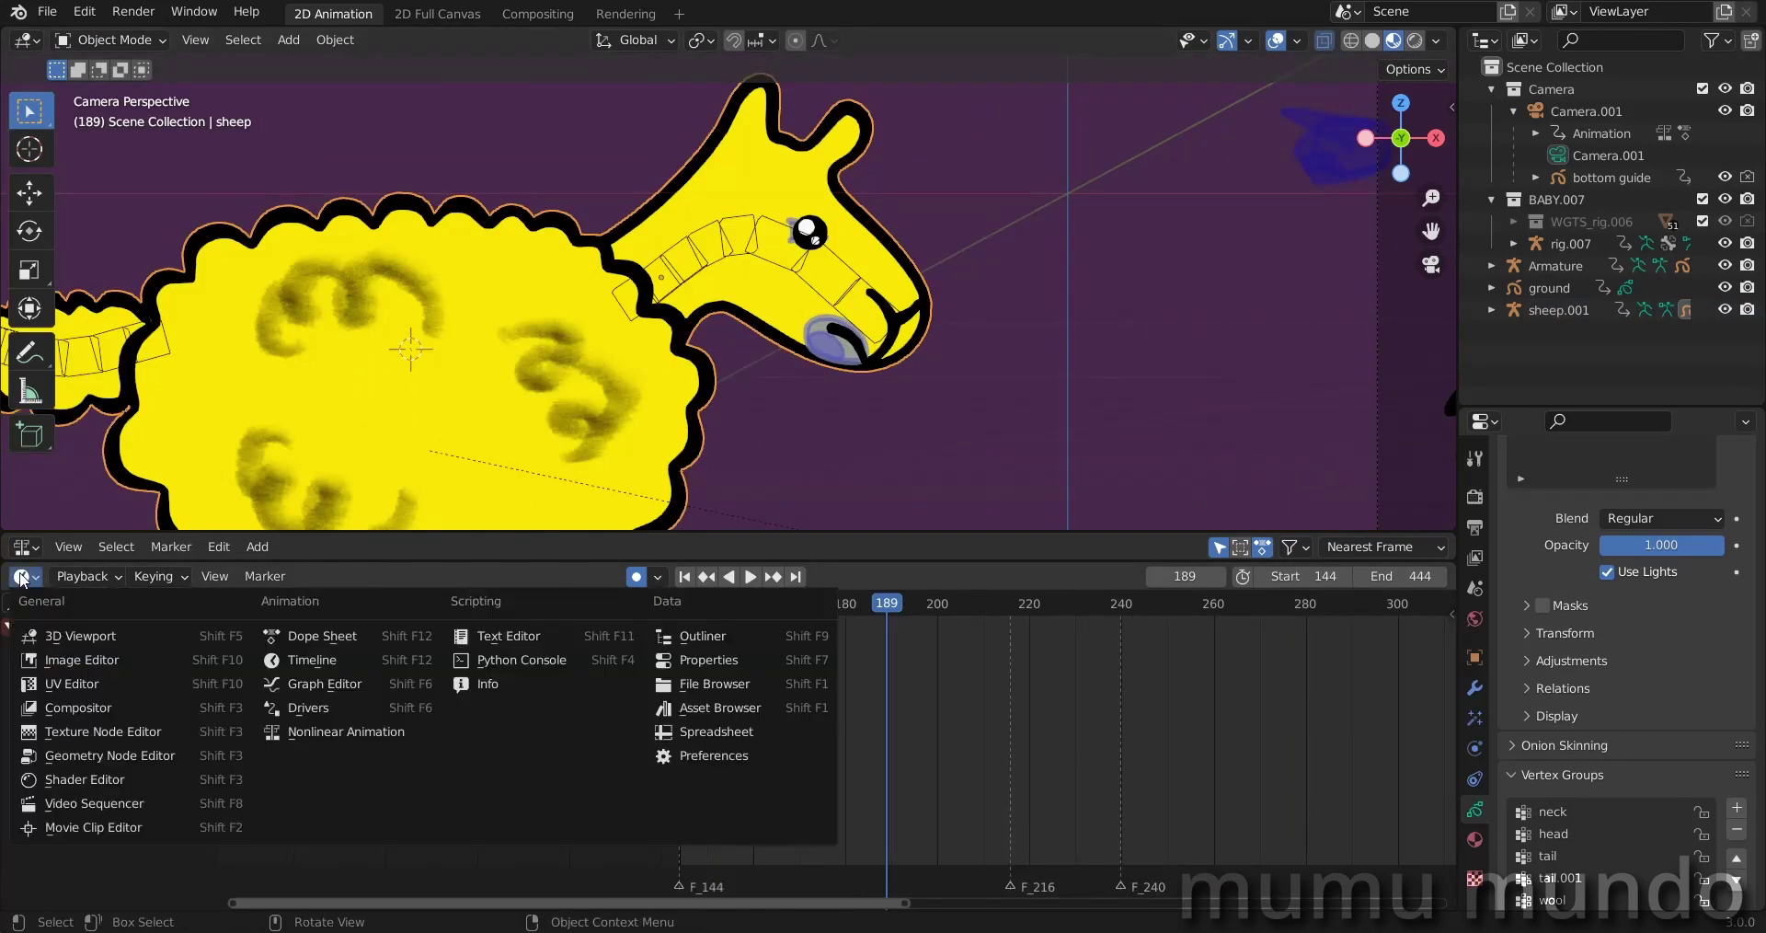
{"action": "left_click", "coordinate": [327, 642]}
{"action": "left_click", "coordinate": [127, 579]}
{"action": "left_click", "coordinate": [110, 680]}
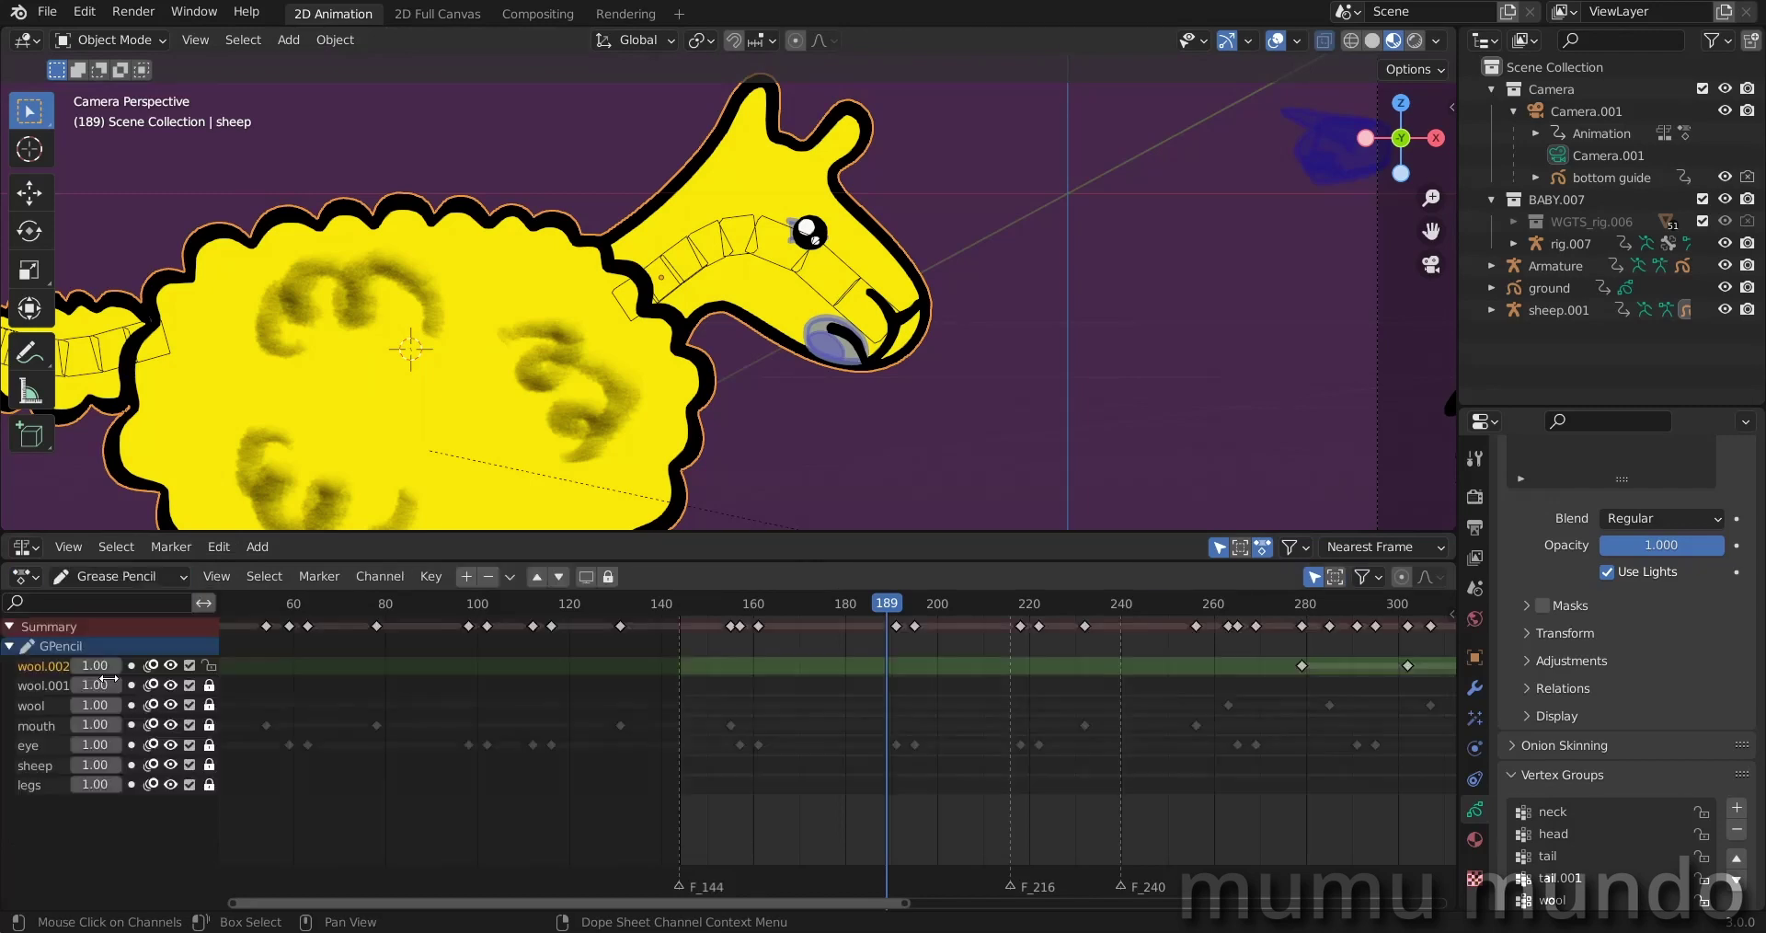
Step: Make the mouth layer active and move the playhead to its keyframe at frame 232
{"action": "scroll", "coordinate": [685, 706], "scroll_direction": "up", "scroll_amount": 4}
{"action": "mouse_move", "coordinate": [644, 605]}
{"action": "left_mouse_down"}
{"action": "mouse_move", "coordinate": [592, 605]}
{"action": "mouse_move", "coordinate": [973, 618]}
{"action": "left_mouse_up"}
{"action": "left_click", "coordinate": [33, 746]}
{"action": "left_click", "coordinate": [1116, 725]}
{"action": "middle_click_drag", "start_coordinate": [1052, 793], "coordinate": [616, 713]}
{"action": "left_click", "coordinate": [712, 607]}
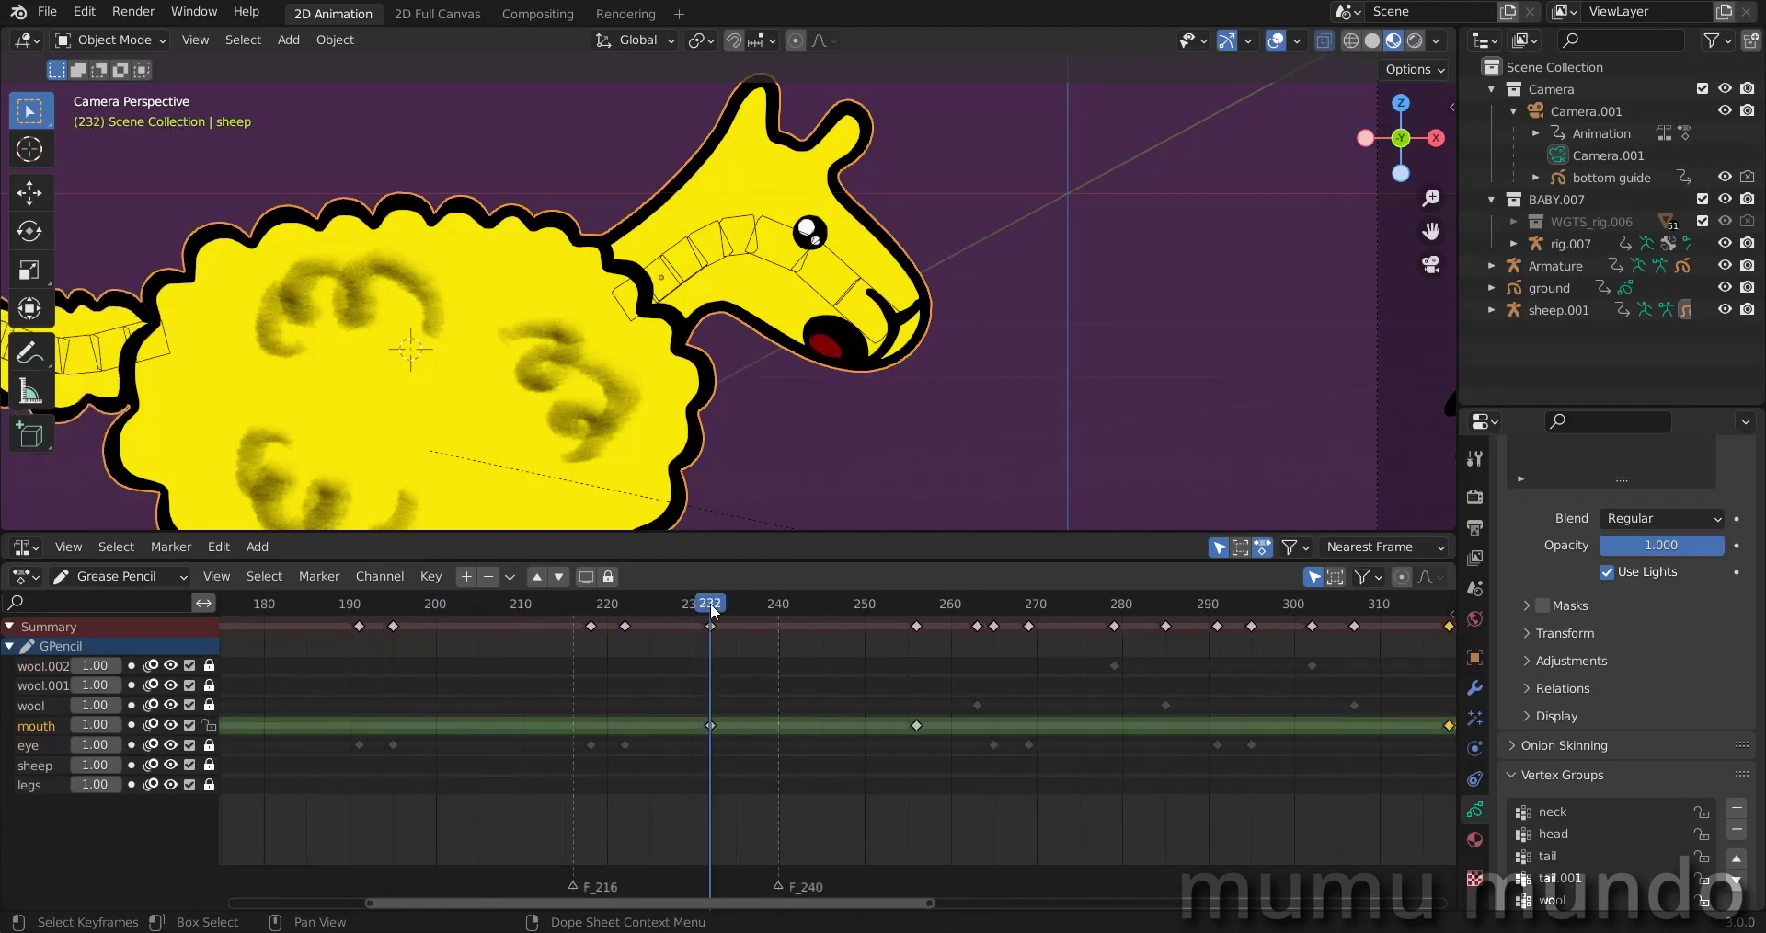
{"action": "mouse_move", "coordinate": [711, 607]}
{"action": "left_mouse_down"}
{"action": "mouse_move", "coordinate": [679, 607]}
{"action": "mouse_move", "coordinate": [710, 605]}
{"action": "left_mouse_up"}
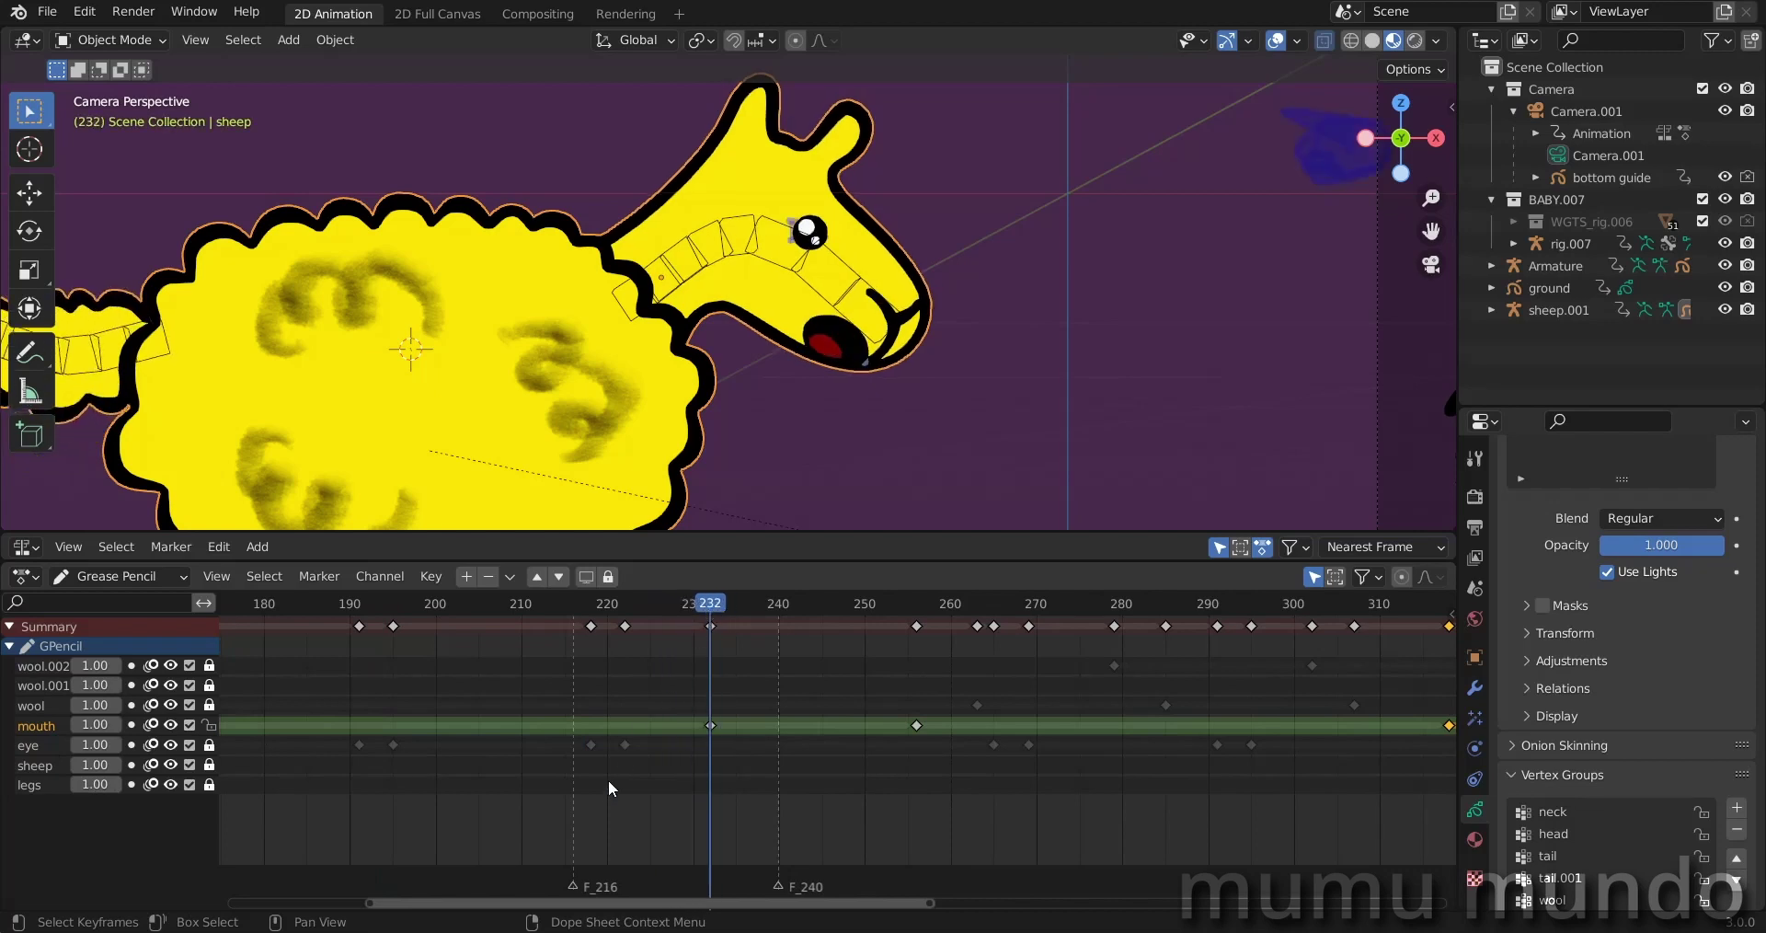
Step: Scrub between frames 232 and 218 to compare the sheep's mouth drawings
{"action": "middle_click_drag", "start_coordinate": [609, 780], "coordinate": [742, 782]}
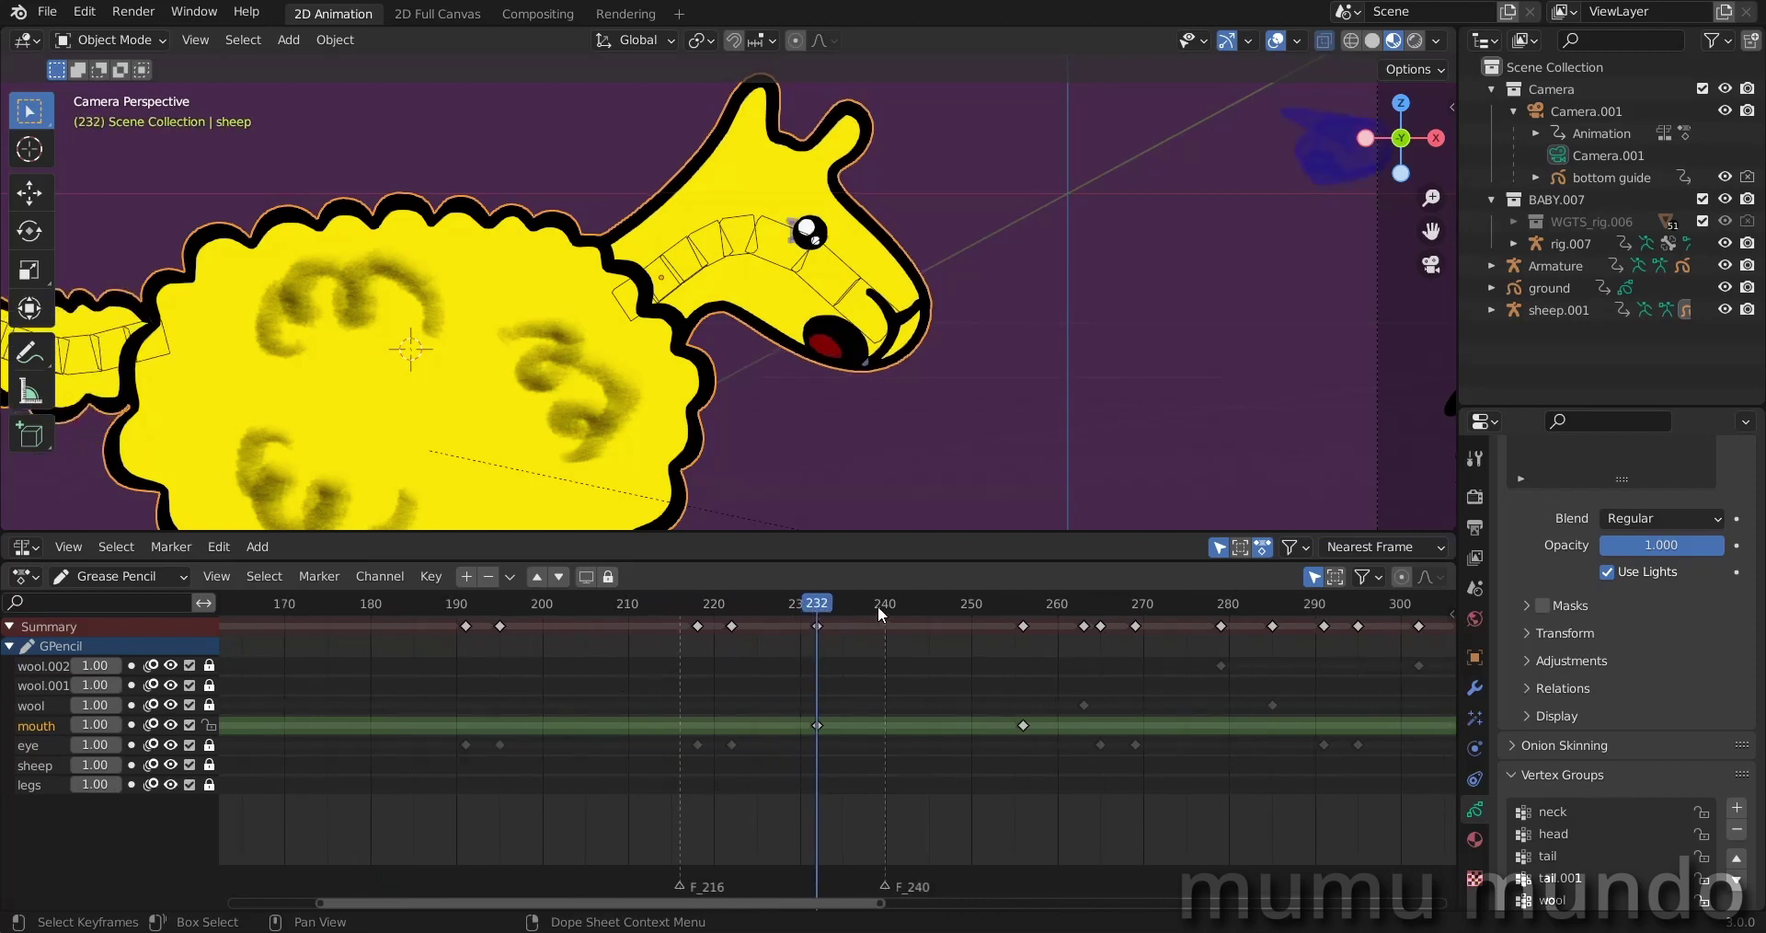
{"action": "left_click_drag", "start_coordinate": [814, 598], "coordinate": [817, 599]}
{"action": "left_click", "coordinate": [700, 604]}
{"action": "mouse_move", "coordinate": [706, 607]}
{"action": "left_mouse_down"}
{"action": "mouse_move", "coordinate": [735, 607]}
{"action": "mouse_move", "coordinate": [696, 607]}
{"action": "left_mouse_up"}
{"action": "scroll", "coordinate": [616, 711], "scroll_direction": "down", "scroll_amount": 5}
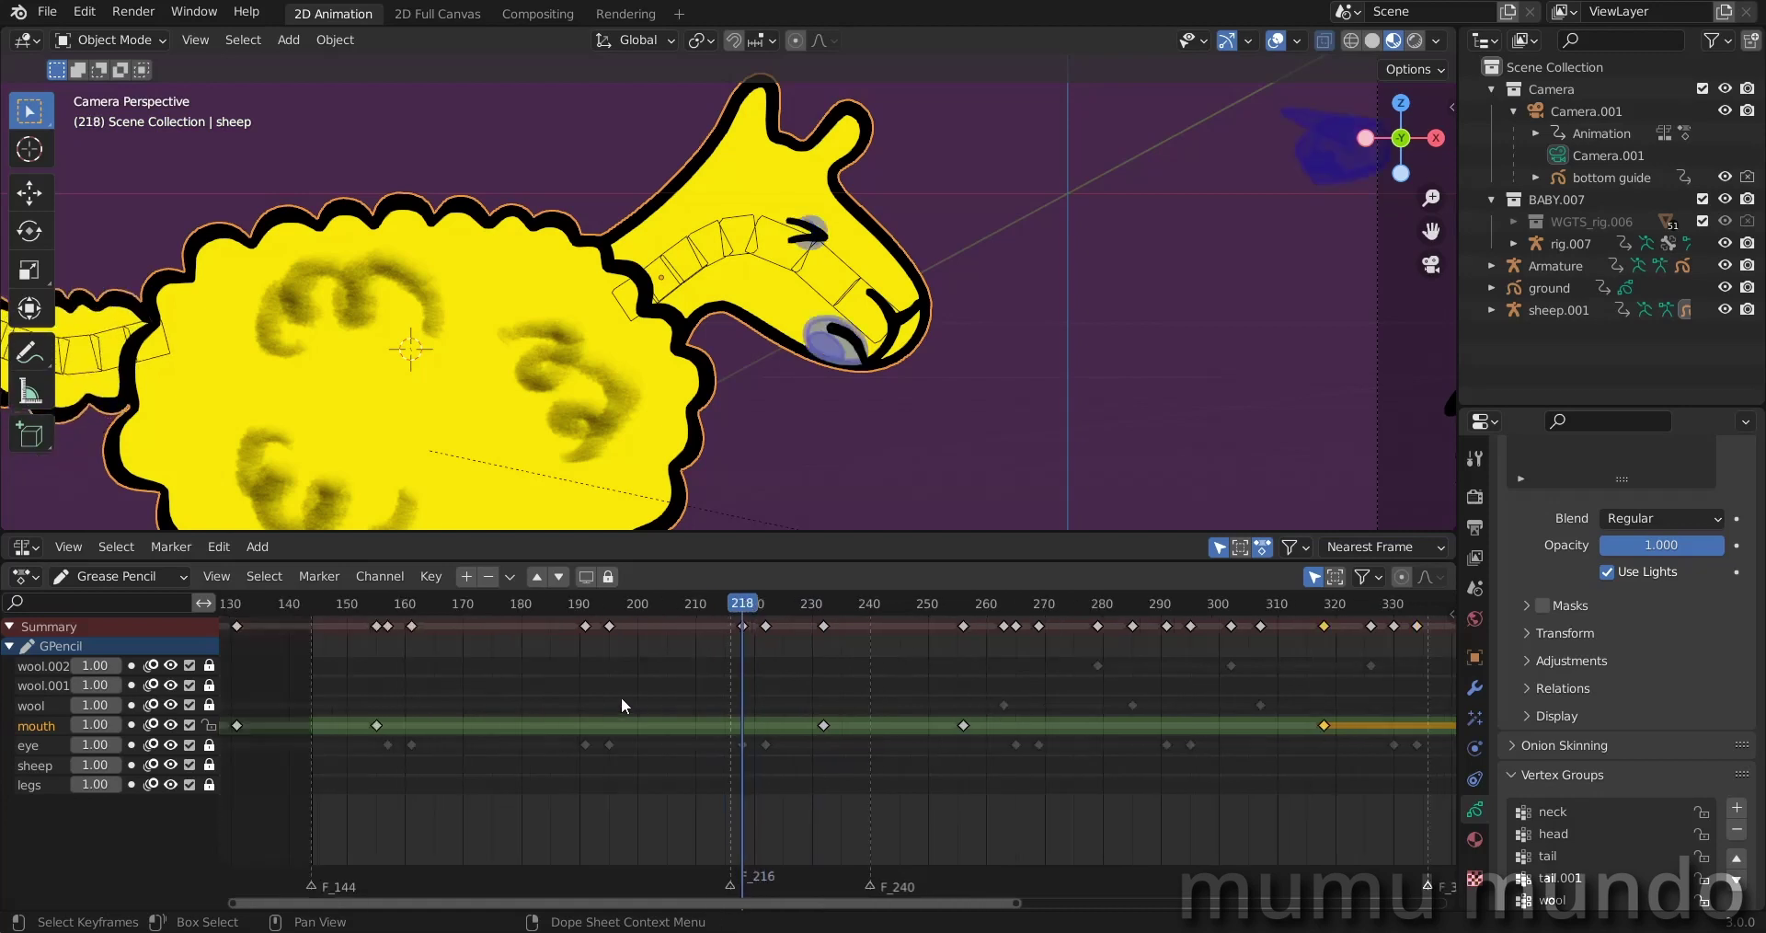
{"action": "middle_click_drag", "start_coordinate": [611, 796], "coordinate": [526, 777]}
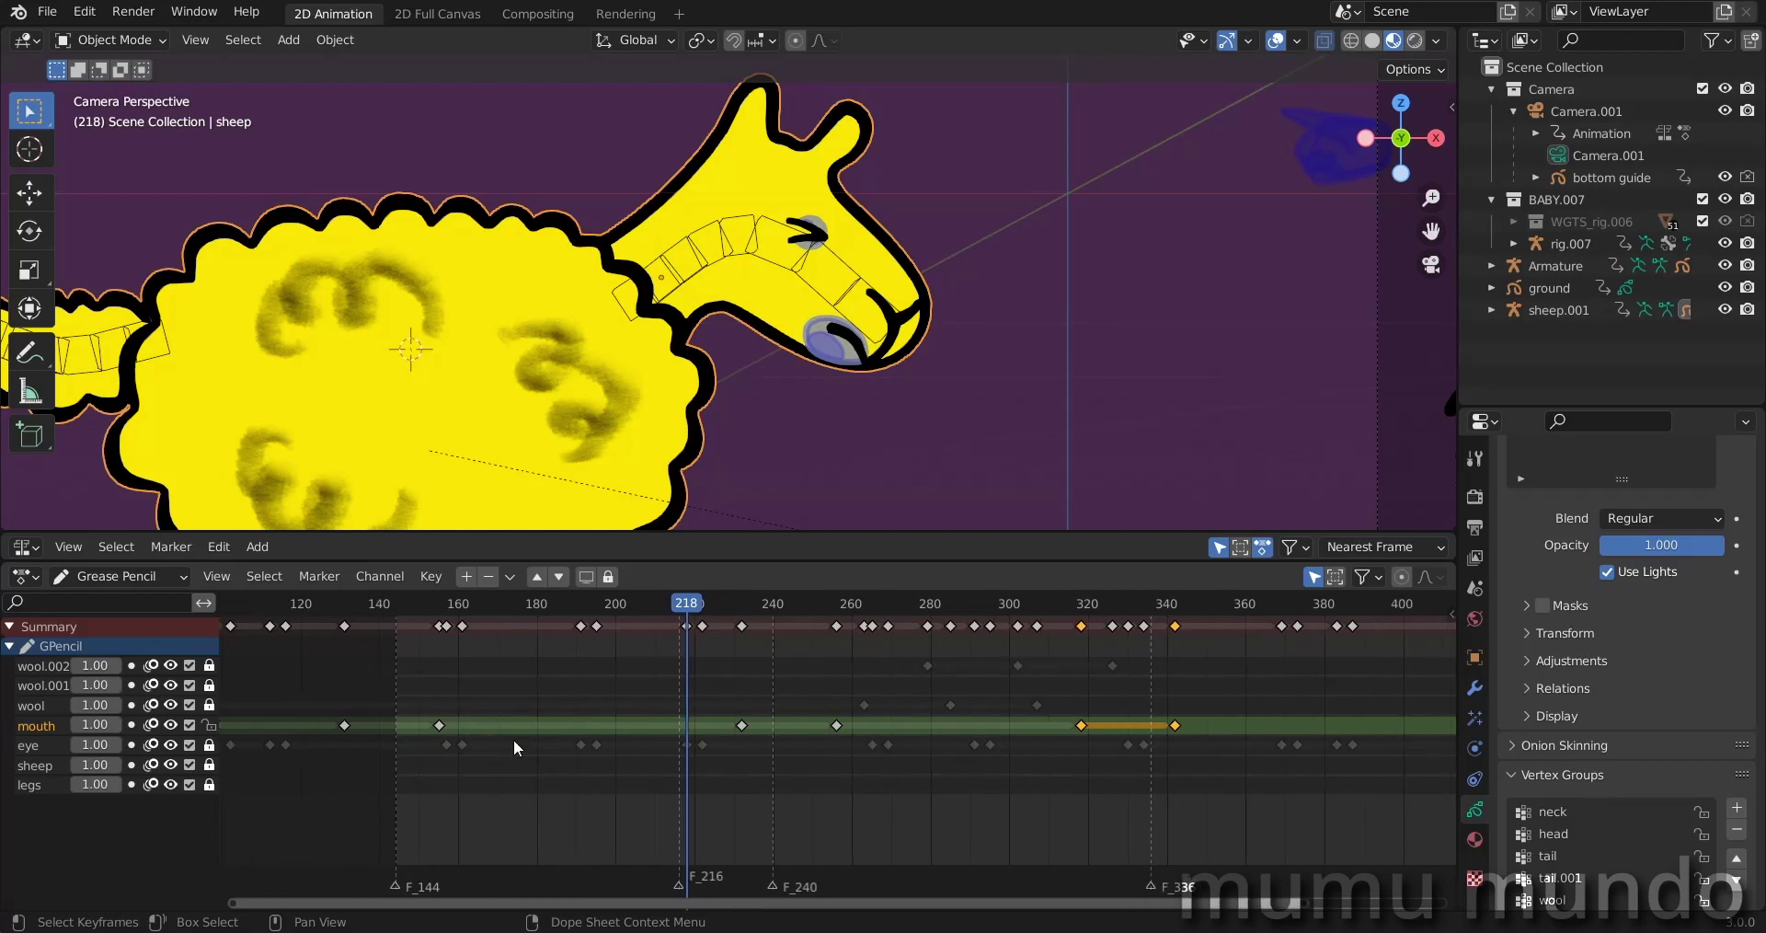
Step: Make the eye layer active and scrub through its keyframes, ending at frame 232
{"action": "left_click", "coordinate": [29, 746]}
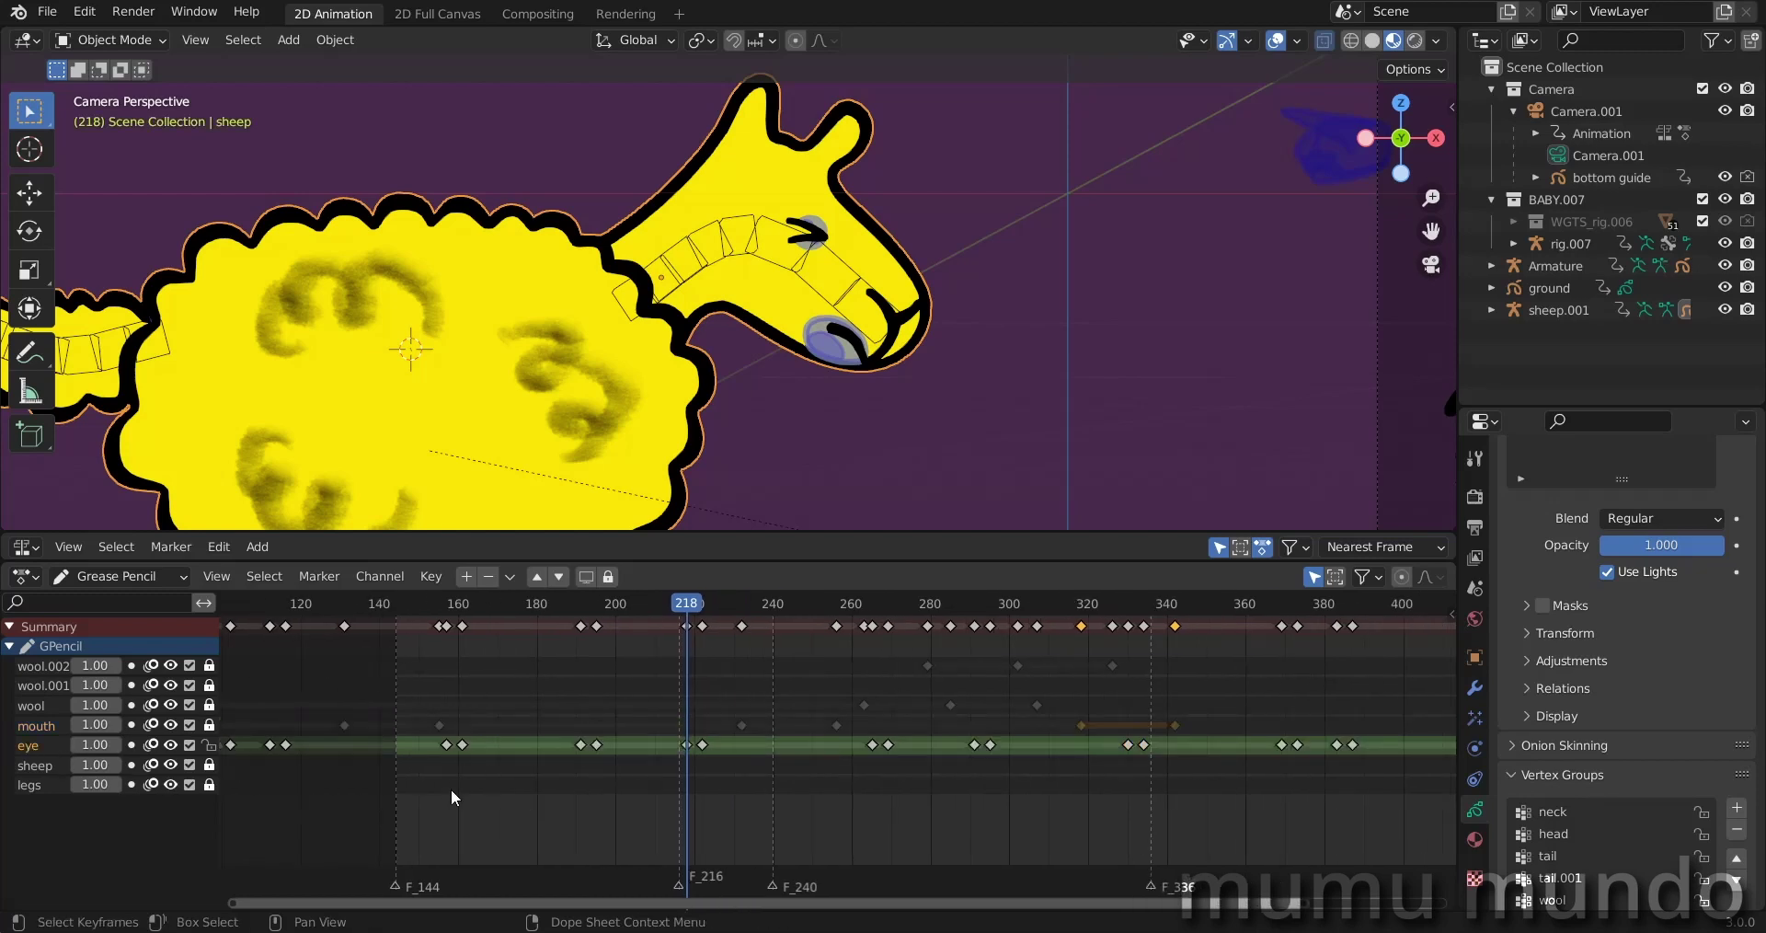
{"action": "left_click_drag", "start_coordinate": [689, 609], "coordinate": [738, 632]}
{"action": "middle_click_drag", "start_coordinate": [642, 763], "coordinate": [756, 735]}
{"action": "scroll", "coordinate": [491, 806], "scroll_direction": "up", "scroll_amount": 10}
{"action": "left_click_drag", "start_coordinate": [556, 604], "coordinate": [574, 604]}
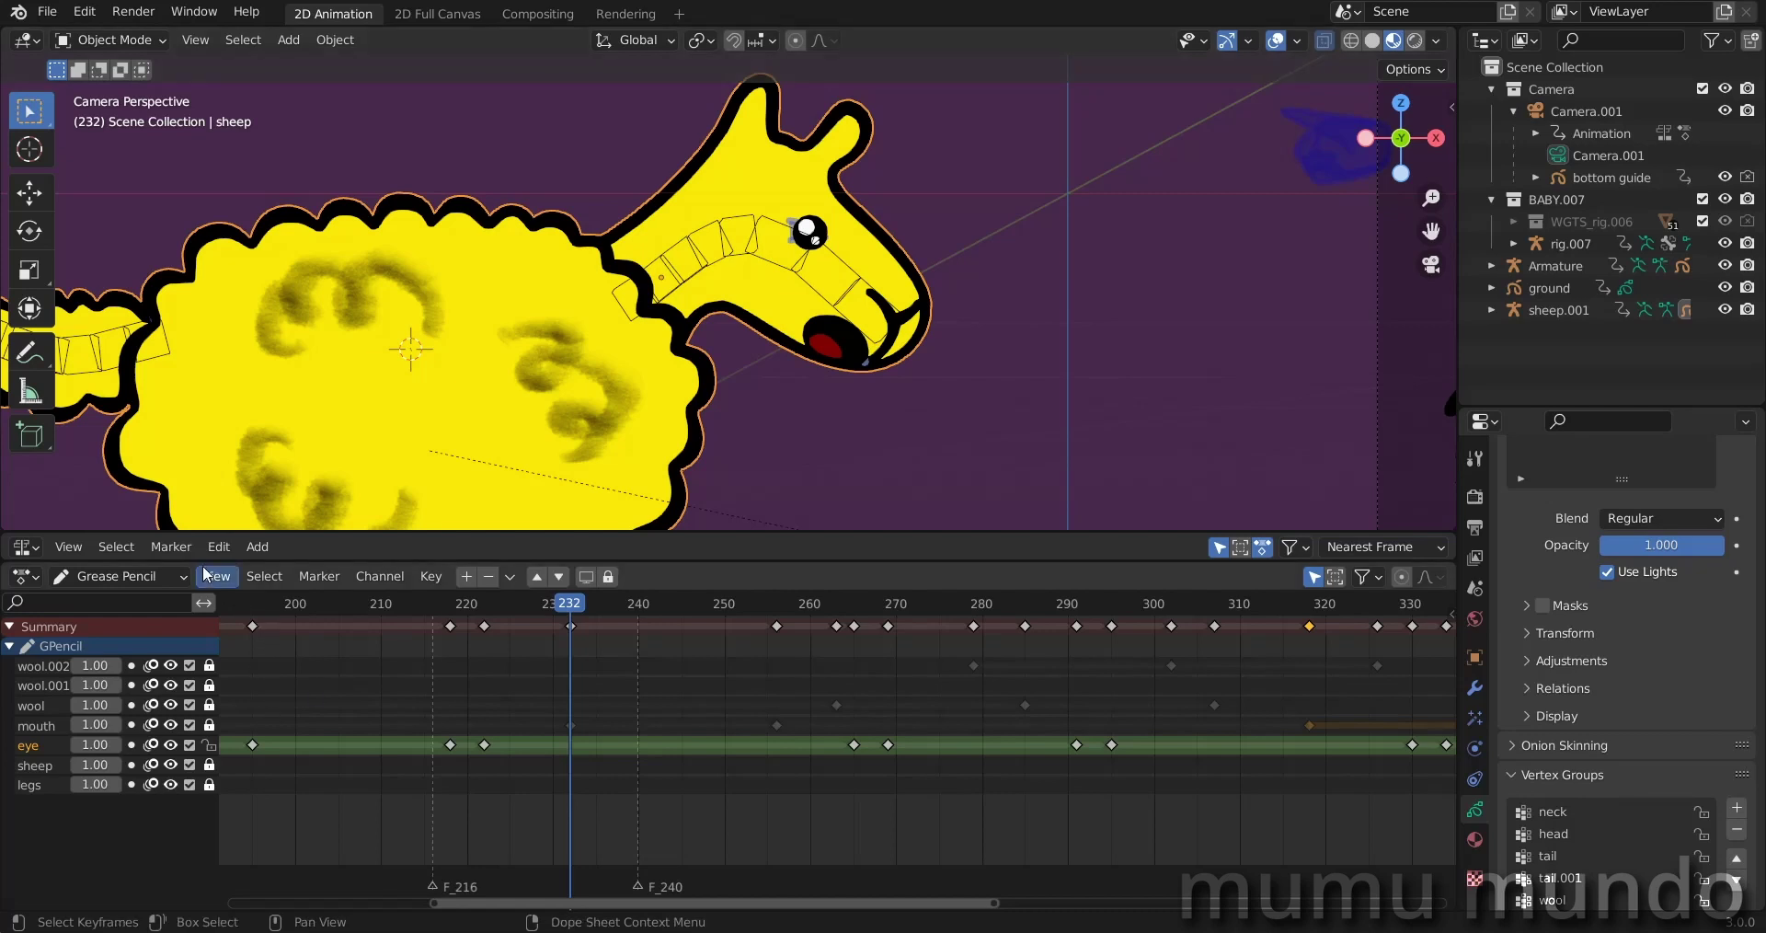
Step: Enlarge the upper animation editor, switch it to the Action Editor and select the sheep armature to list its bone keyframes
{"action": "left_click_drag", "start_coordinate": [203, 561], "coordinate": [203, 741]}
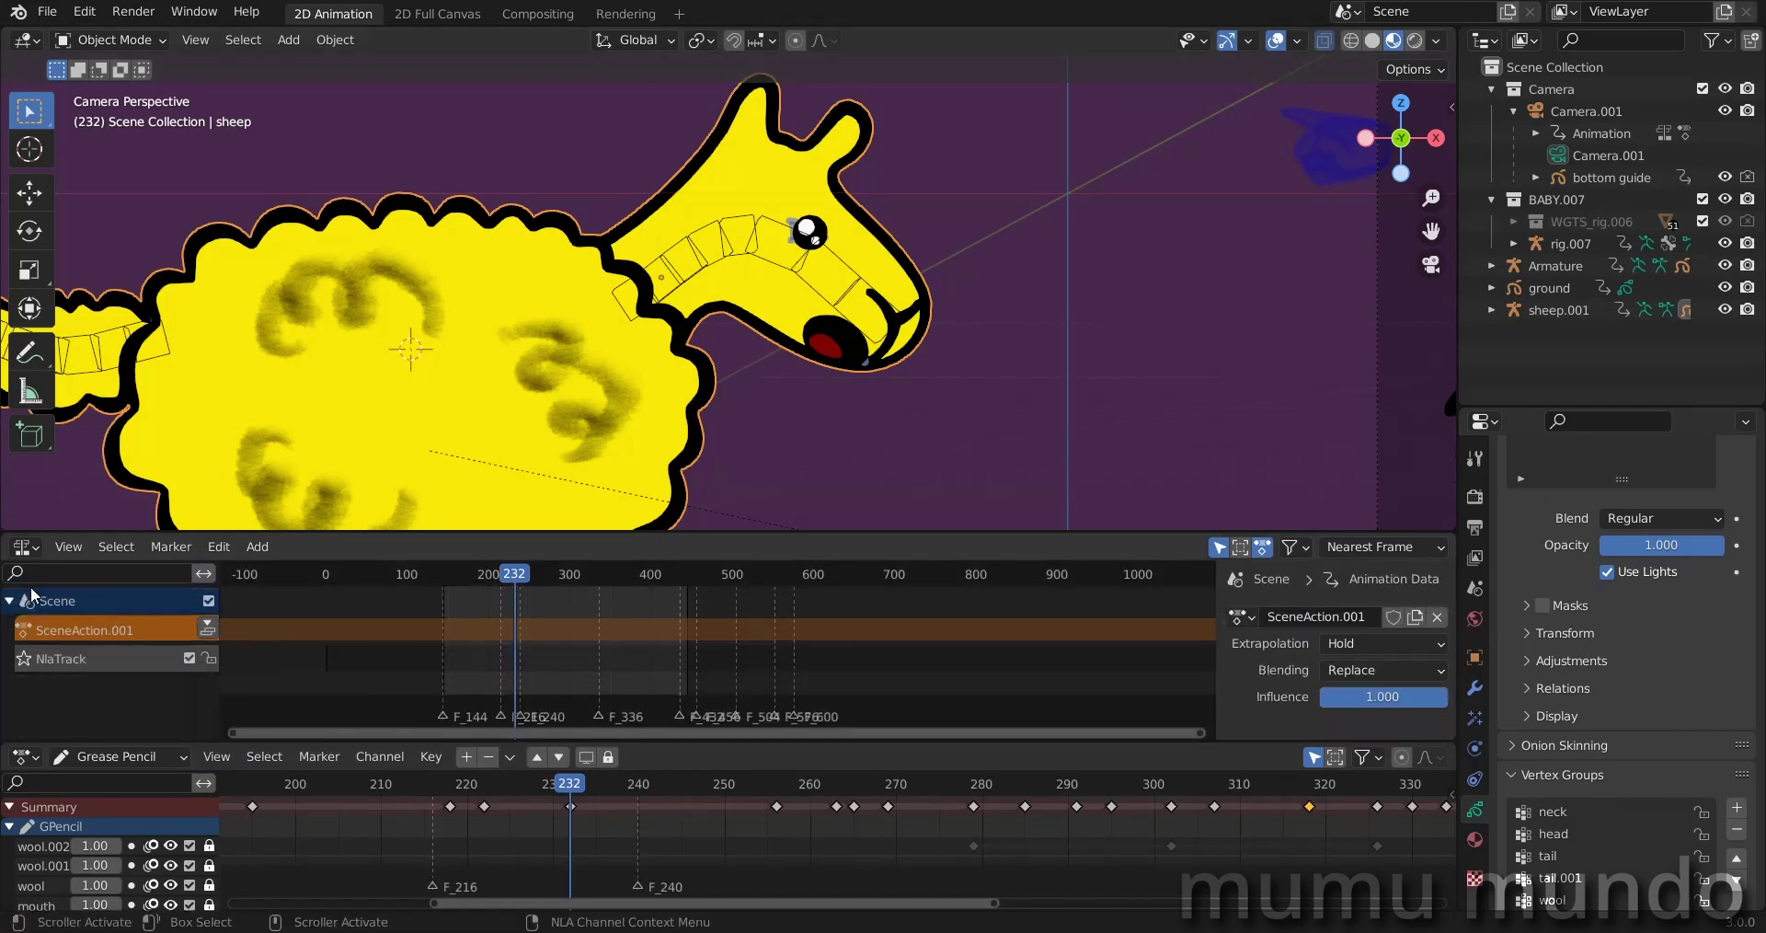
{"action": "left_click", "coordinate": [30, 550]}
{"action": "left_click", "coordinate": [285, 611]}
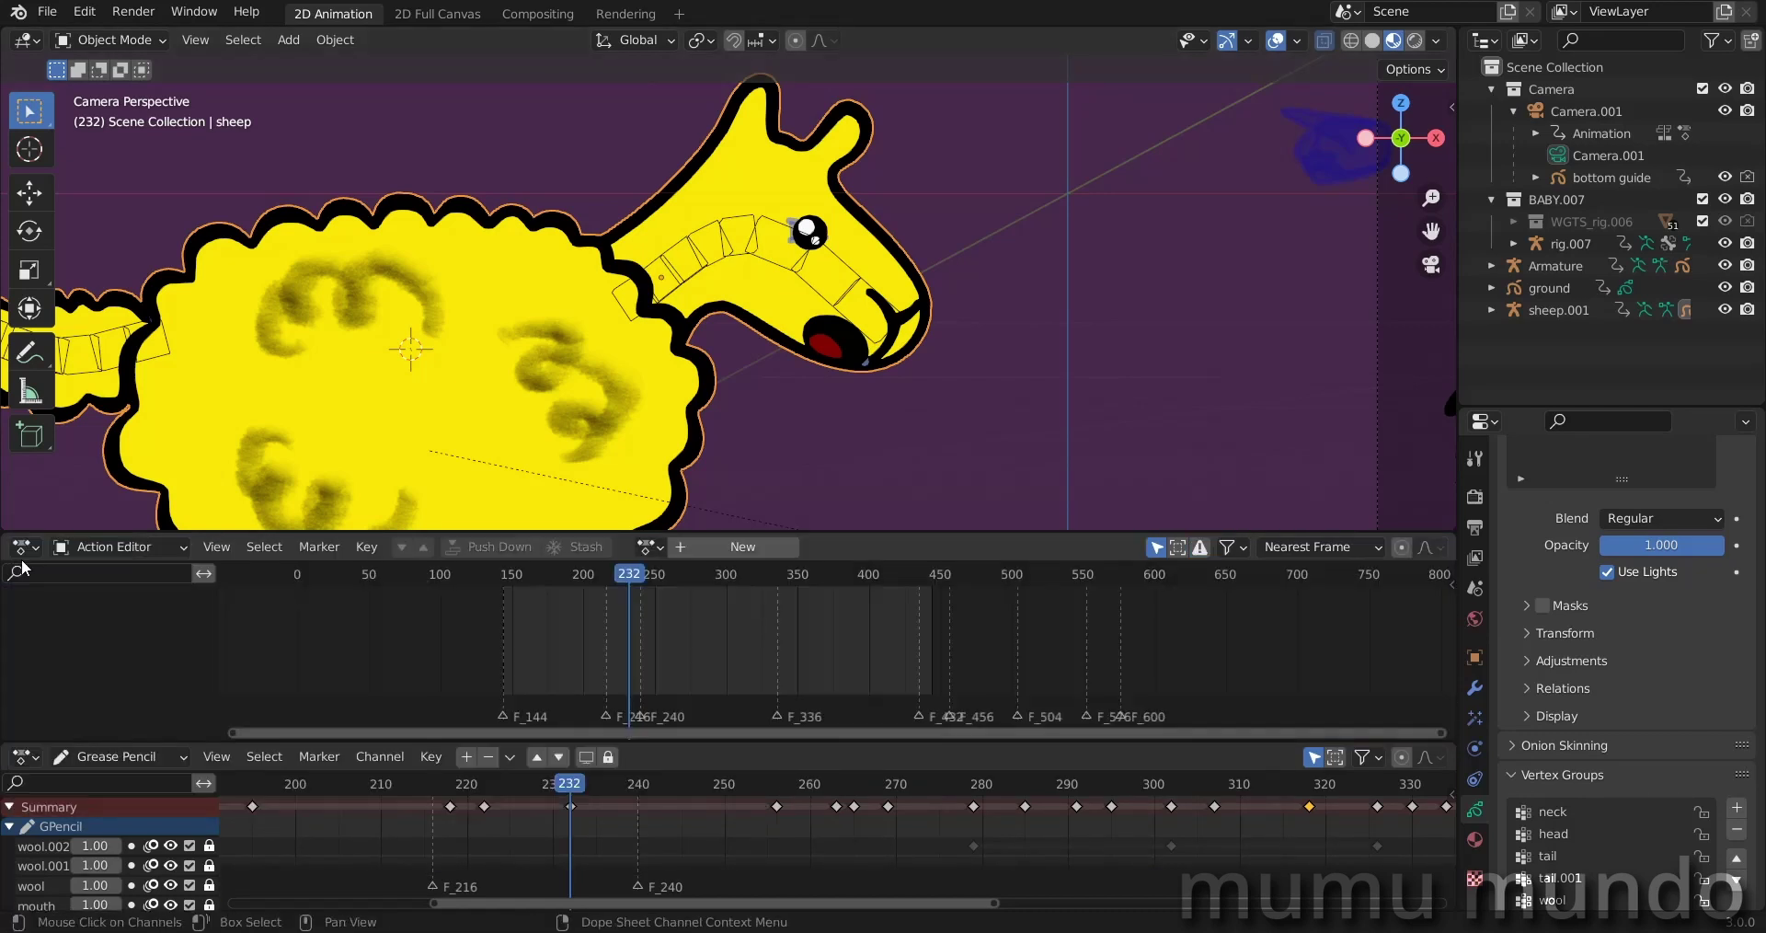
{"action": "left_click", "coordinate": [796, 267]}
{"action": "scroll", "coordinate": [611, 699], "scroll_direction": "up", "scroll_amount": 6}
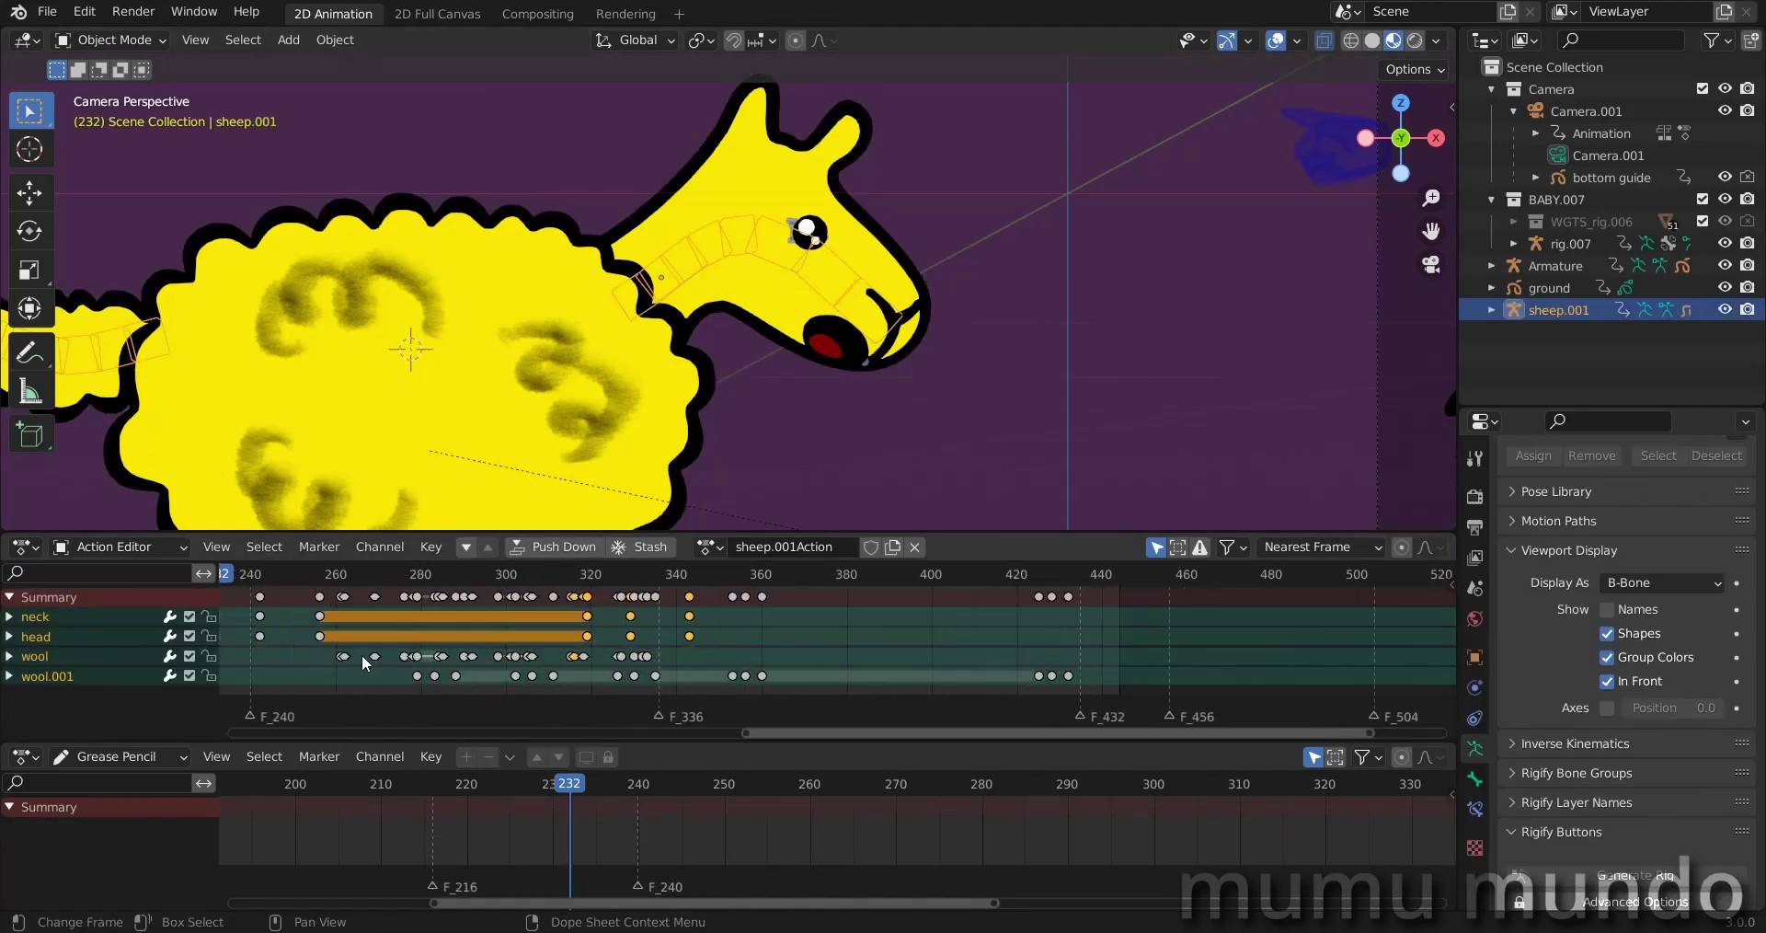
Step: Examine the armature's neck and head keyframes at frame 232
{"action": "middle_click_drag", "start_coordinate": [355, 650], "coordinate": [787, 638]}
{"action": "scroll", "coordinate": [664, 634], "scroll_direction": "up", "scroll_amount": 7}
{"action": "middle_click_drag", "start_coordinate": [657, 642], "coordinate": [660, 678]}
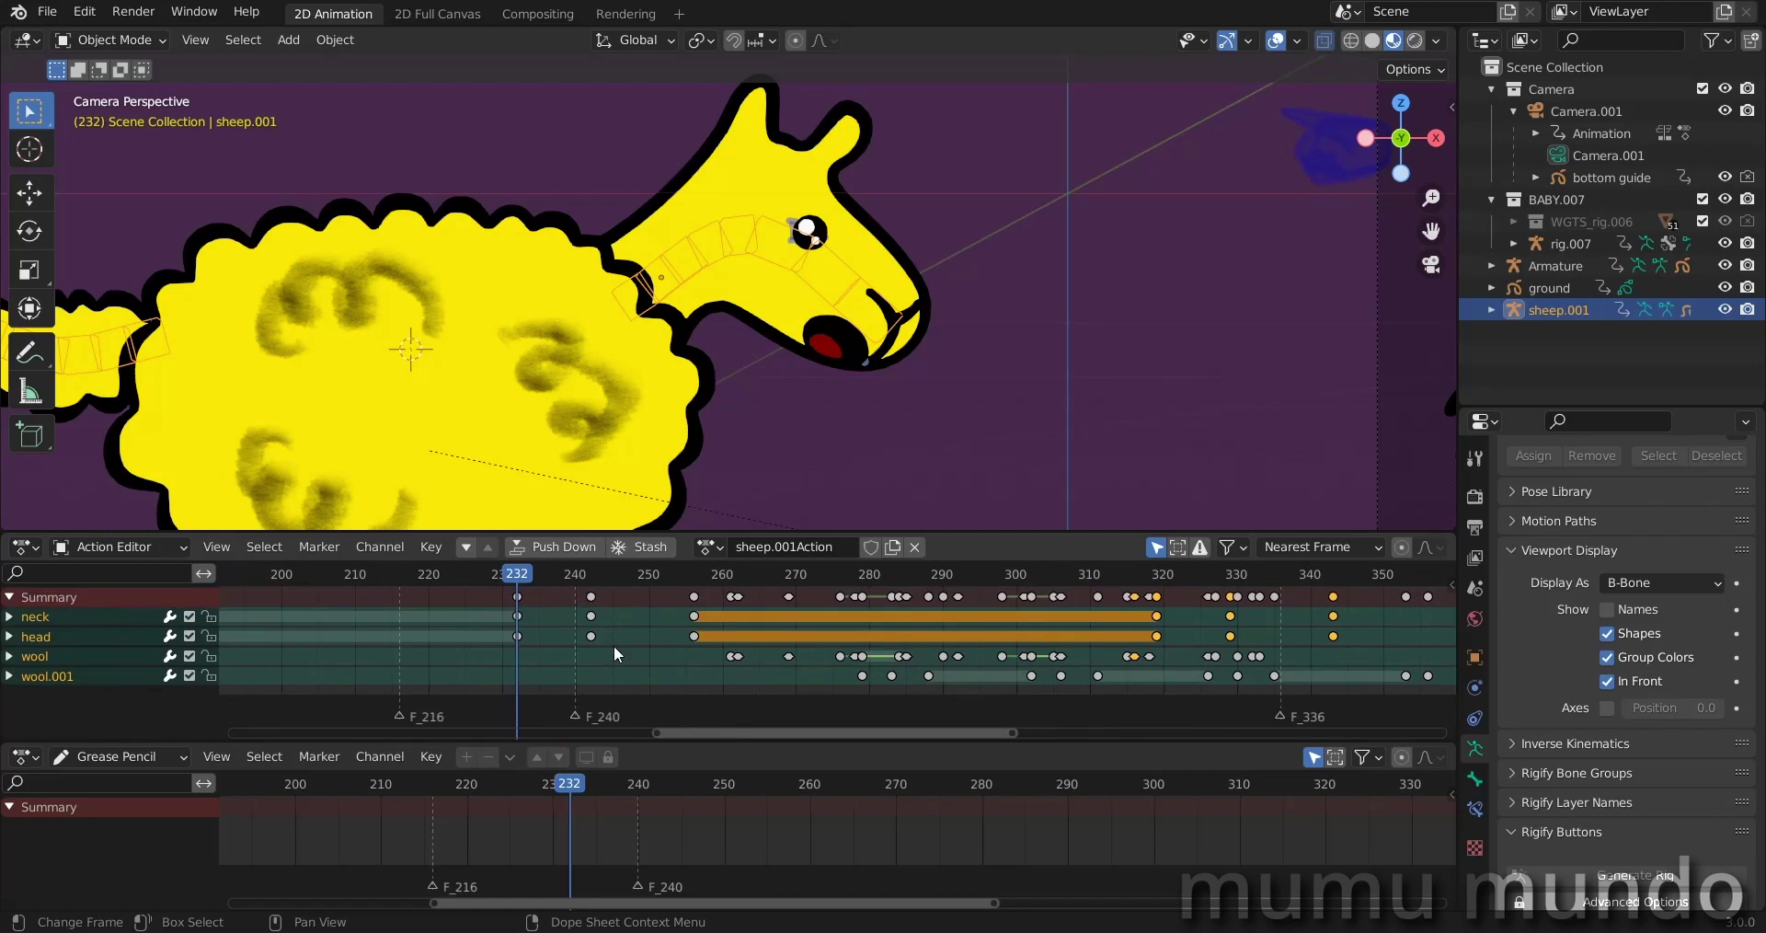
{"action": "mouse_move", "coordinate": [531, 589]}
{"action": "left_mouse_down"}
{"action": "mouse_move", "coordinate": [702, 572]}
{"action": "mouse_move", "coordinate": [517, 575]}
{"action": "left_mouse_up"}
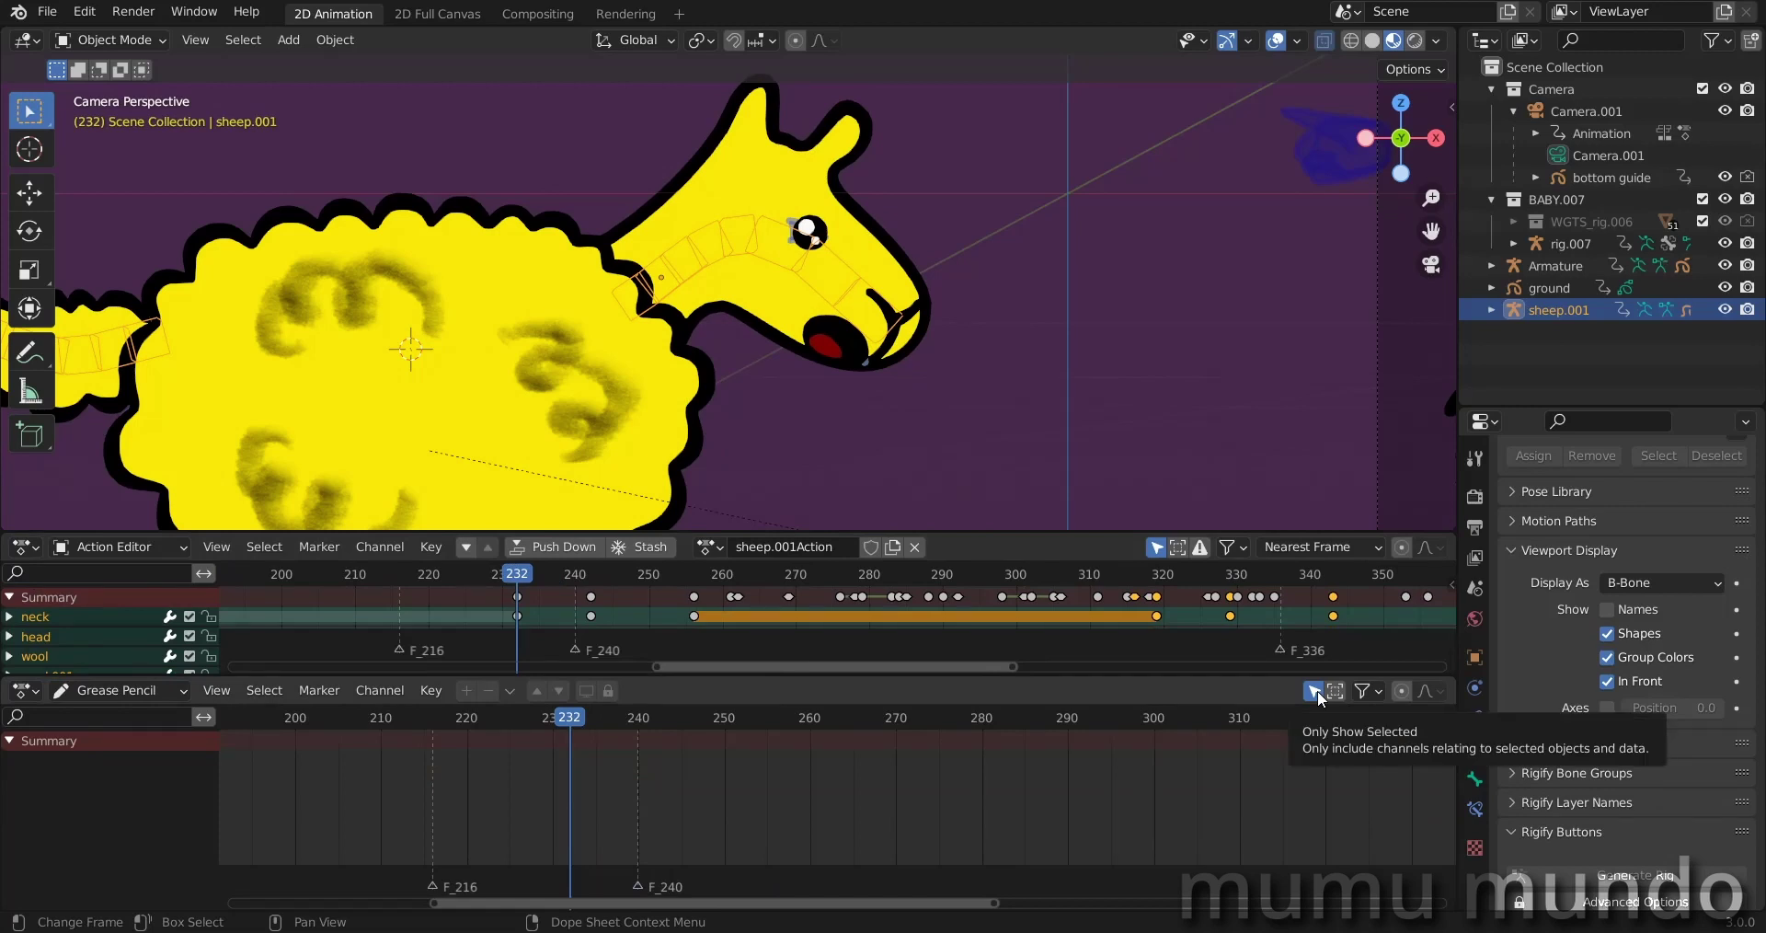
Step: Include unselected objects' channels in the Grease Pencil dope sheet and select the mouth layer's keyframe at frame 232
{"action": "left_click", "coordinate": [1315, 692]}
{"action": "mouse_move", "coordinate": [607, 821]}
{"action": "middle_mouse_down"}
{"action": "mouse_move", "coordinate": [685, 839]}
{"action": "mouse_move", "coordinate": [719, 726]}
{"action": "middle_mouse_up"}
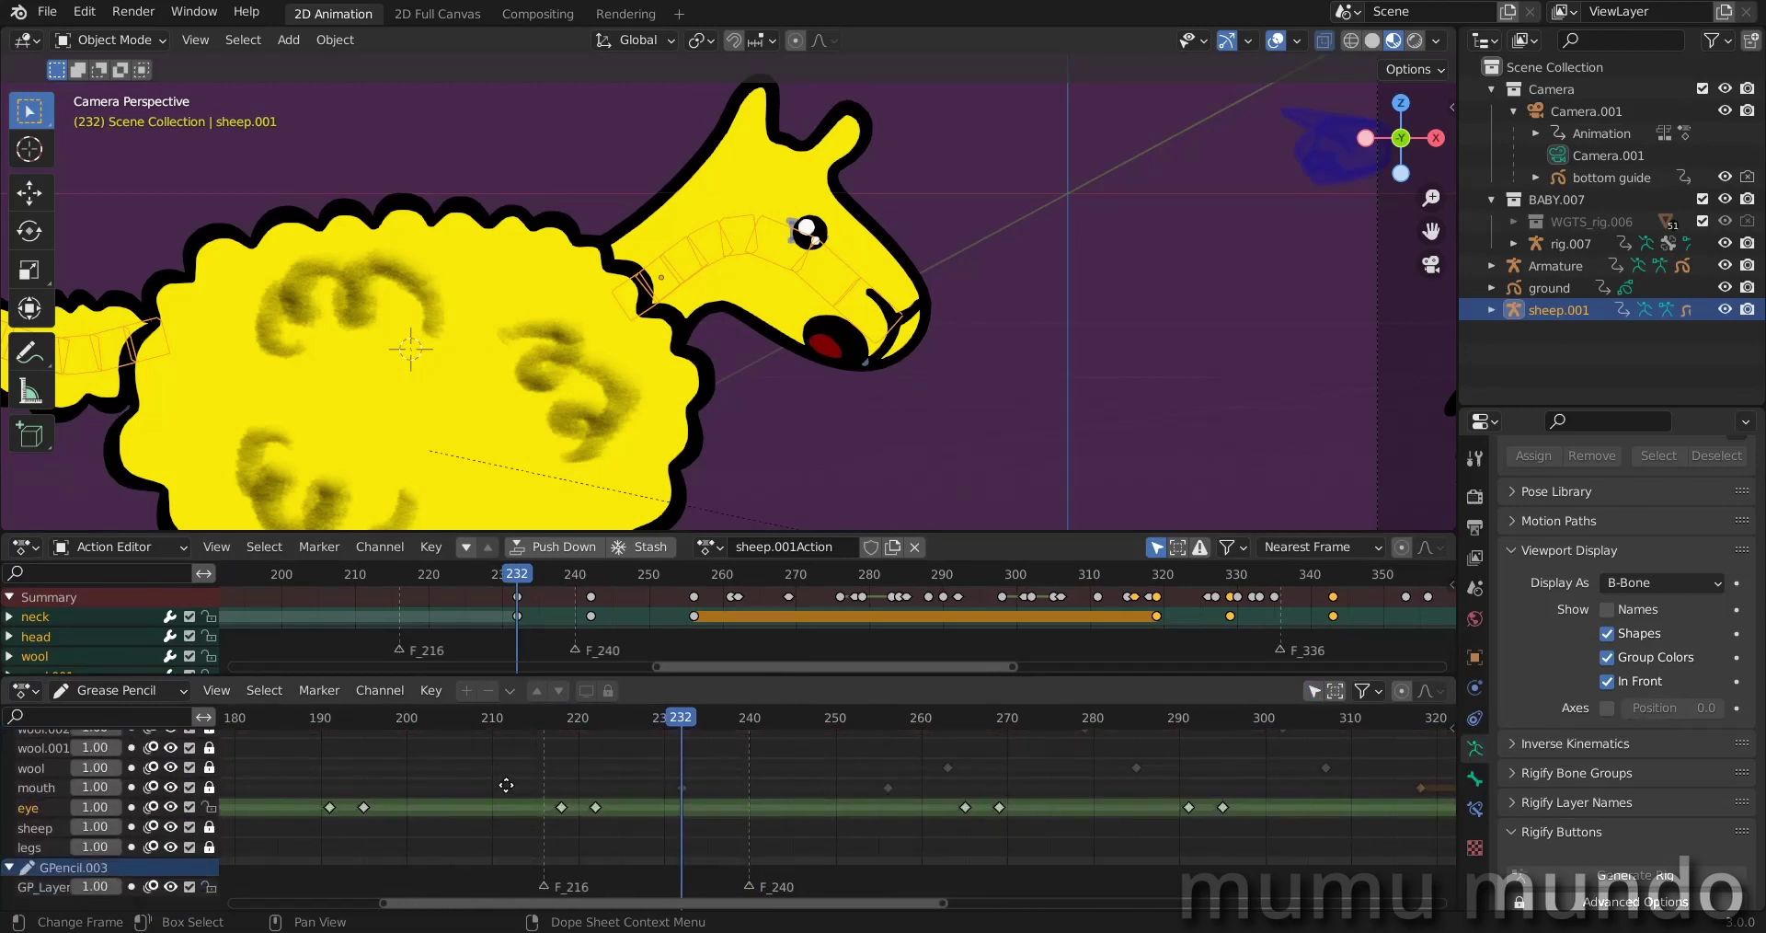
{"action": "left_click", "coordinate": [126, 787]}
{"action": "middle_click_drag", "start_coordinate": [689, 816], "coordinate": [629, 849]}
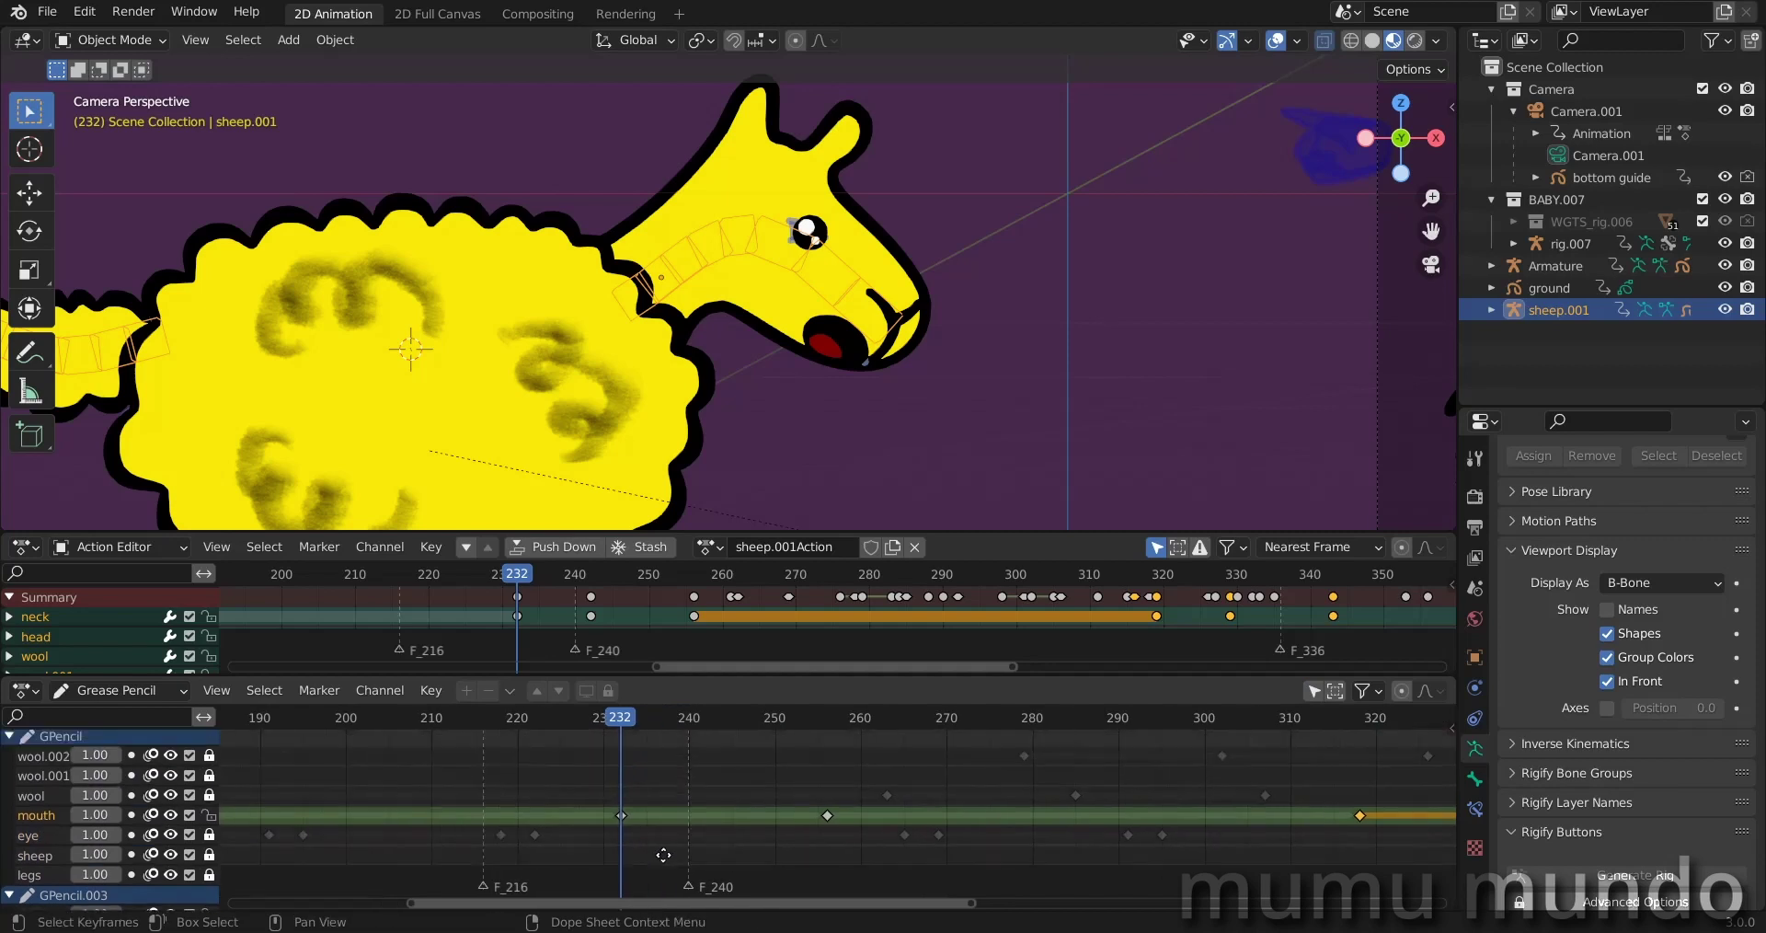
{"action": "mouse_move", "coordinate": [512, 581]}
{"action": "left_mouse_down"}
{"action": "mouse_move", "coordinate": [572, 575]}
{"action": "mouse_move", "coordinate": [517, 574]}
{"action": "left_mouse_up"}
{"action": "left_click", "coordinate": [621, 815]}
Step: Scrub from frame 232 to 256 to compare the mouth drawings with the neck and head movement
{"action": "left_click_drag", "start_coordinate": [611, 716], "coordinate": [728, 716]}
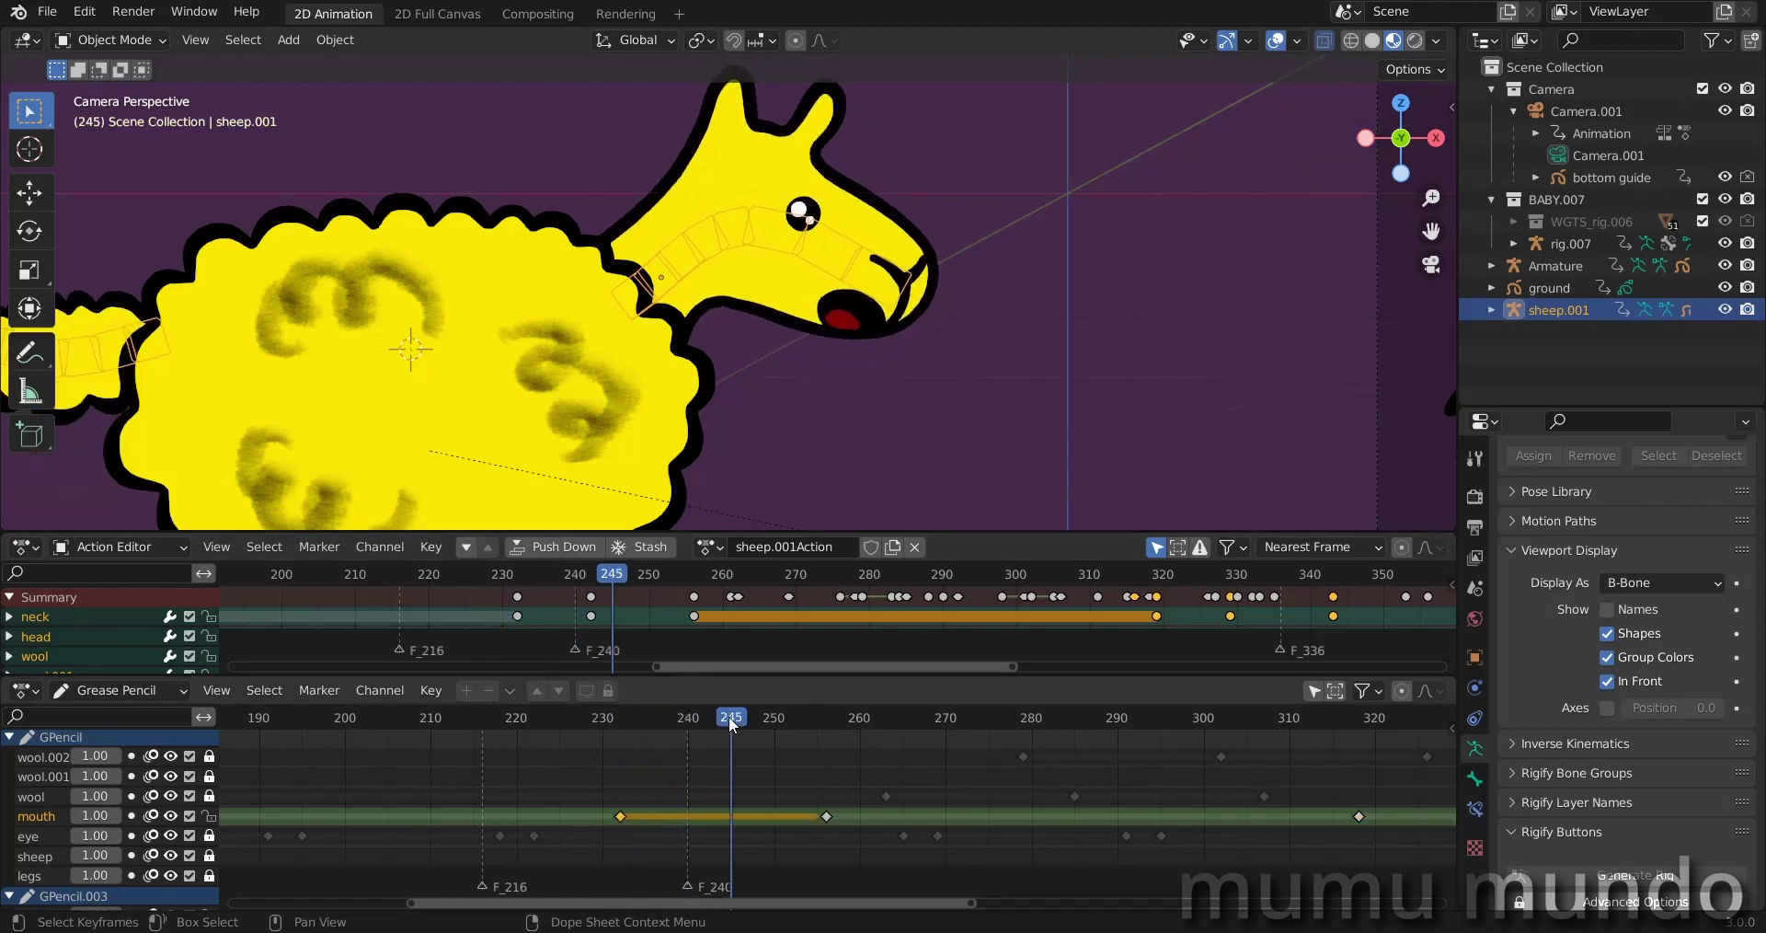
{"action": "left_click_drag", "start_coordinate": [657, 578], "coordinate": [684, 576]}
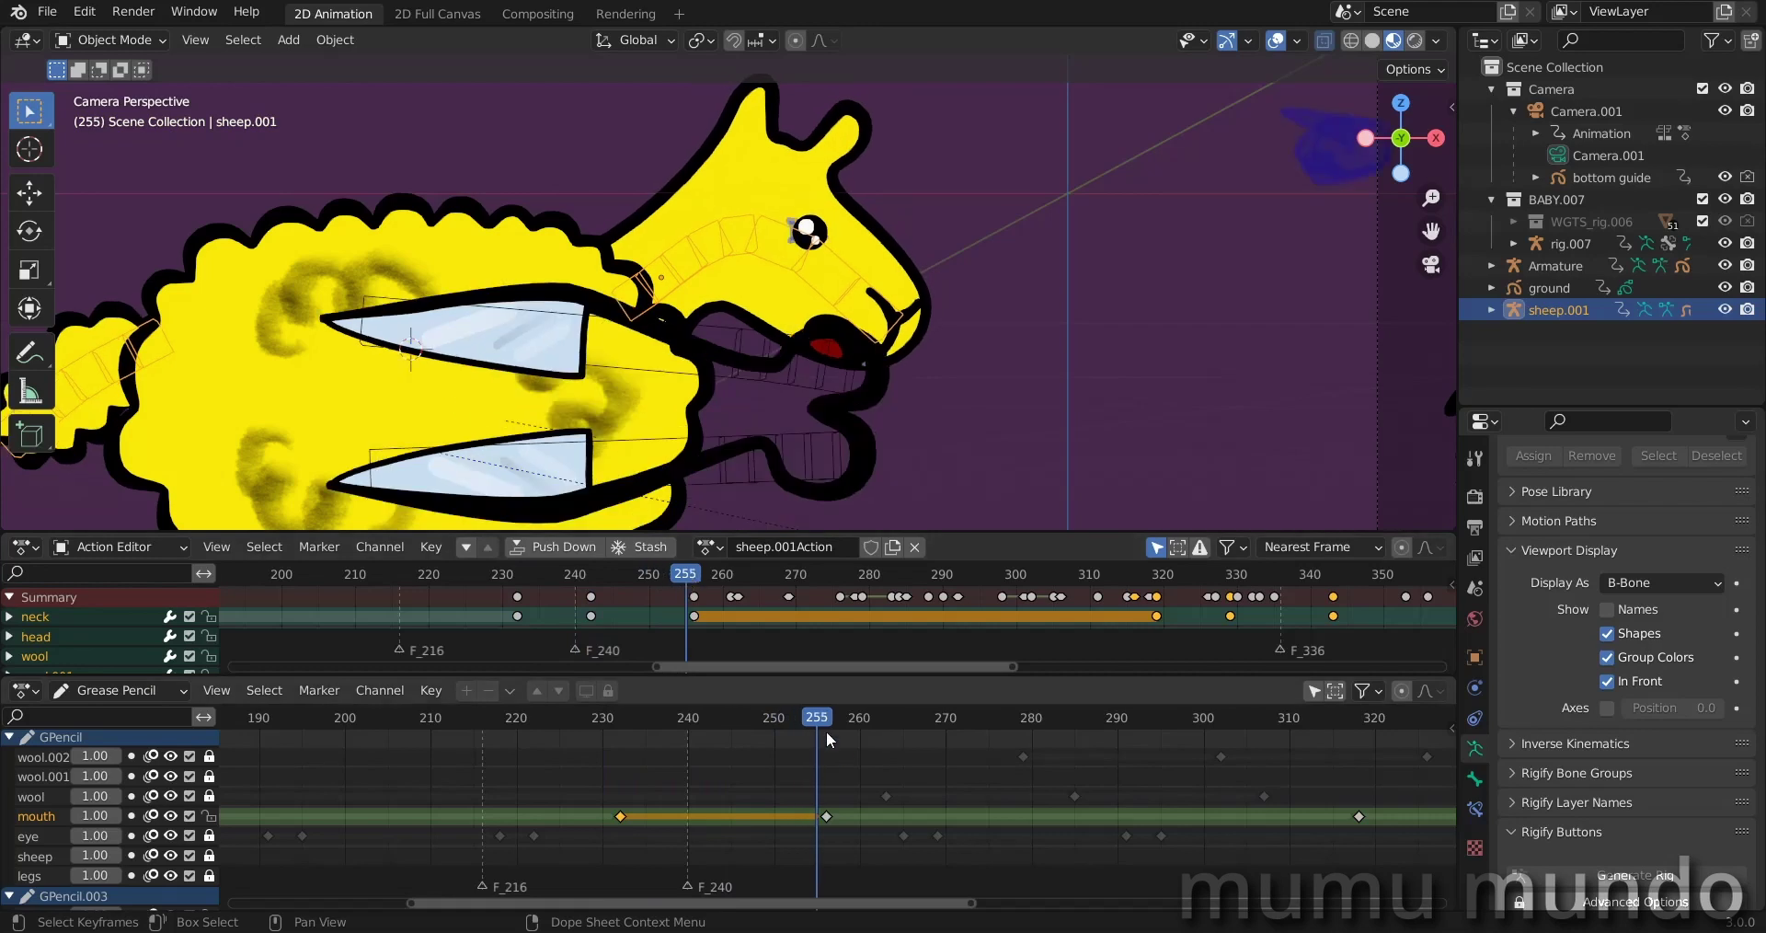
{"action": "left_click_drag", "start_coordinate": [820, 718], "coordinate": [826, 723]}
Step: Switch the lower editor from the Grease Pencil dope sheet to the Video Sequencer and bring the sound strips into view
{"action": "left_click", "coordinate": [27, 689]}
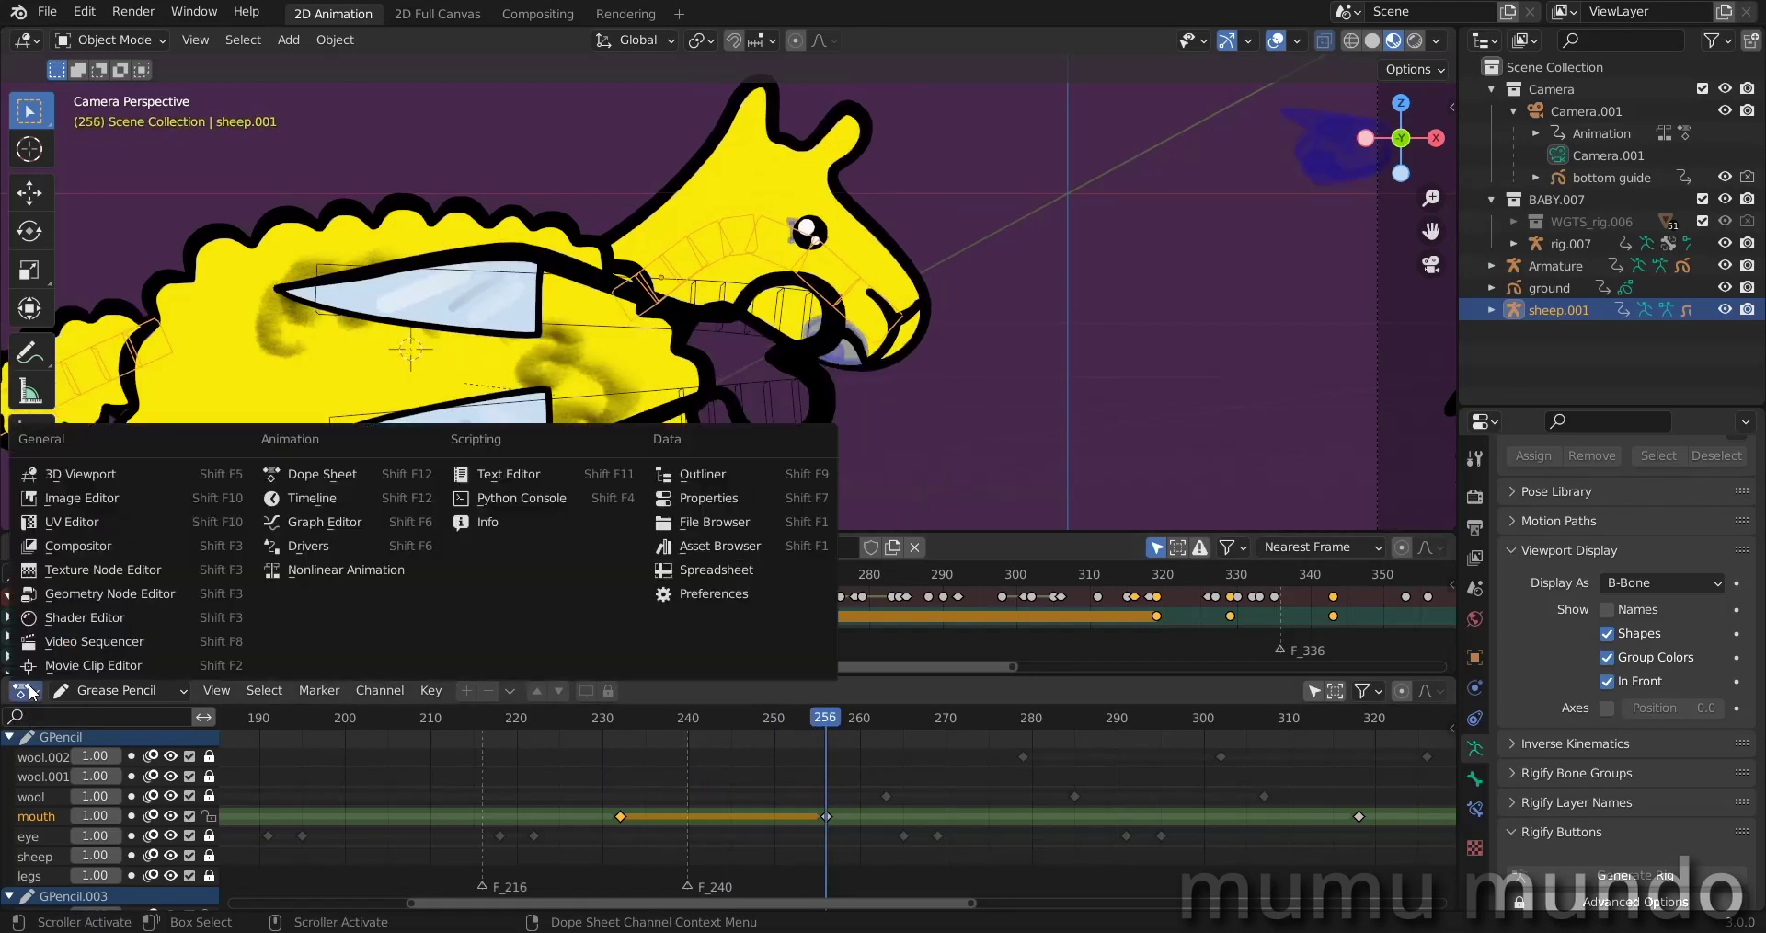
{"action": "left_click", "coordinate": [92, 643]}
{"action": "scroll", "coordinate": [478, 824], "scroll_direction": "up", "scroll_amount": 8}
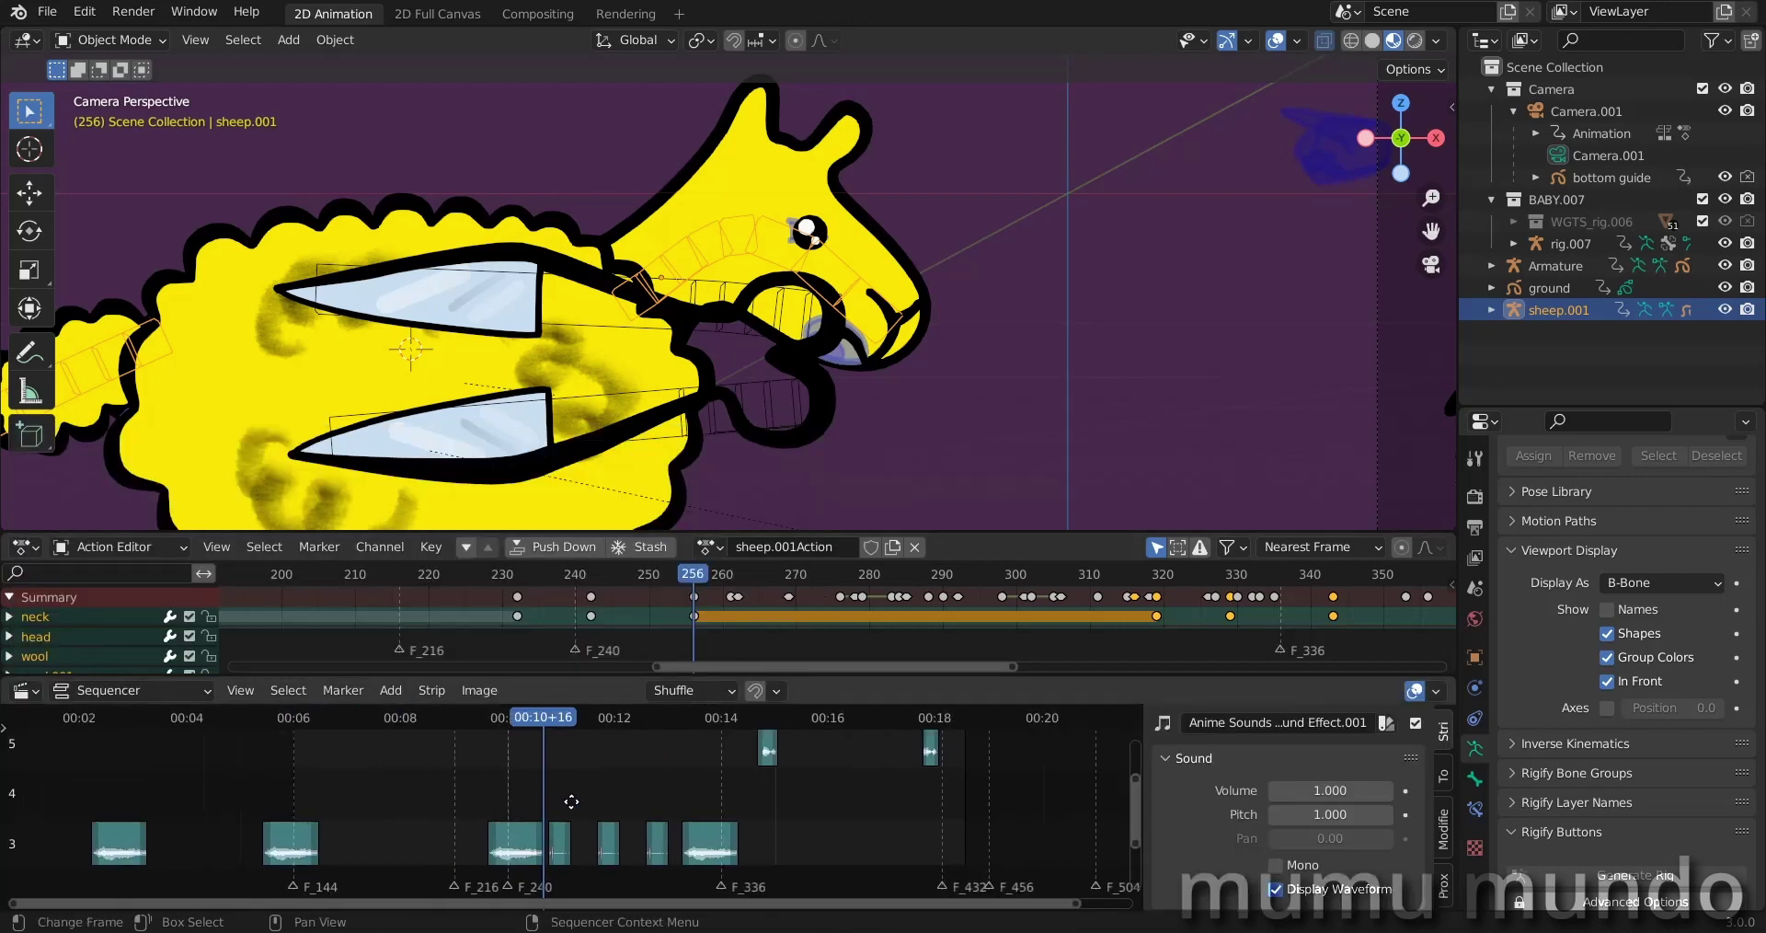
Step: Play the animation from frame 232 with its sound, then place the playhead at frame 231, just before the sheep sound strip
{"action": "left_click", "coordinate": [599, 719]}
{"action": "left_click_drag", "start_coordinate": [618, 729], "coordinate": [554, 737]}
{"action": "left_click", "coordinate": [517, 576]}
{"action": "key", "text": "space"}
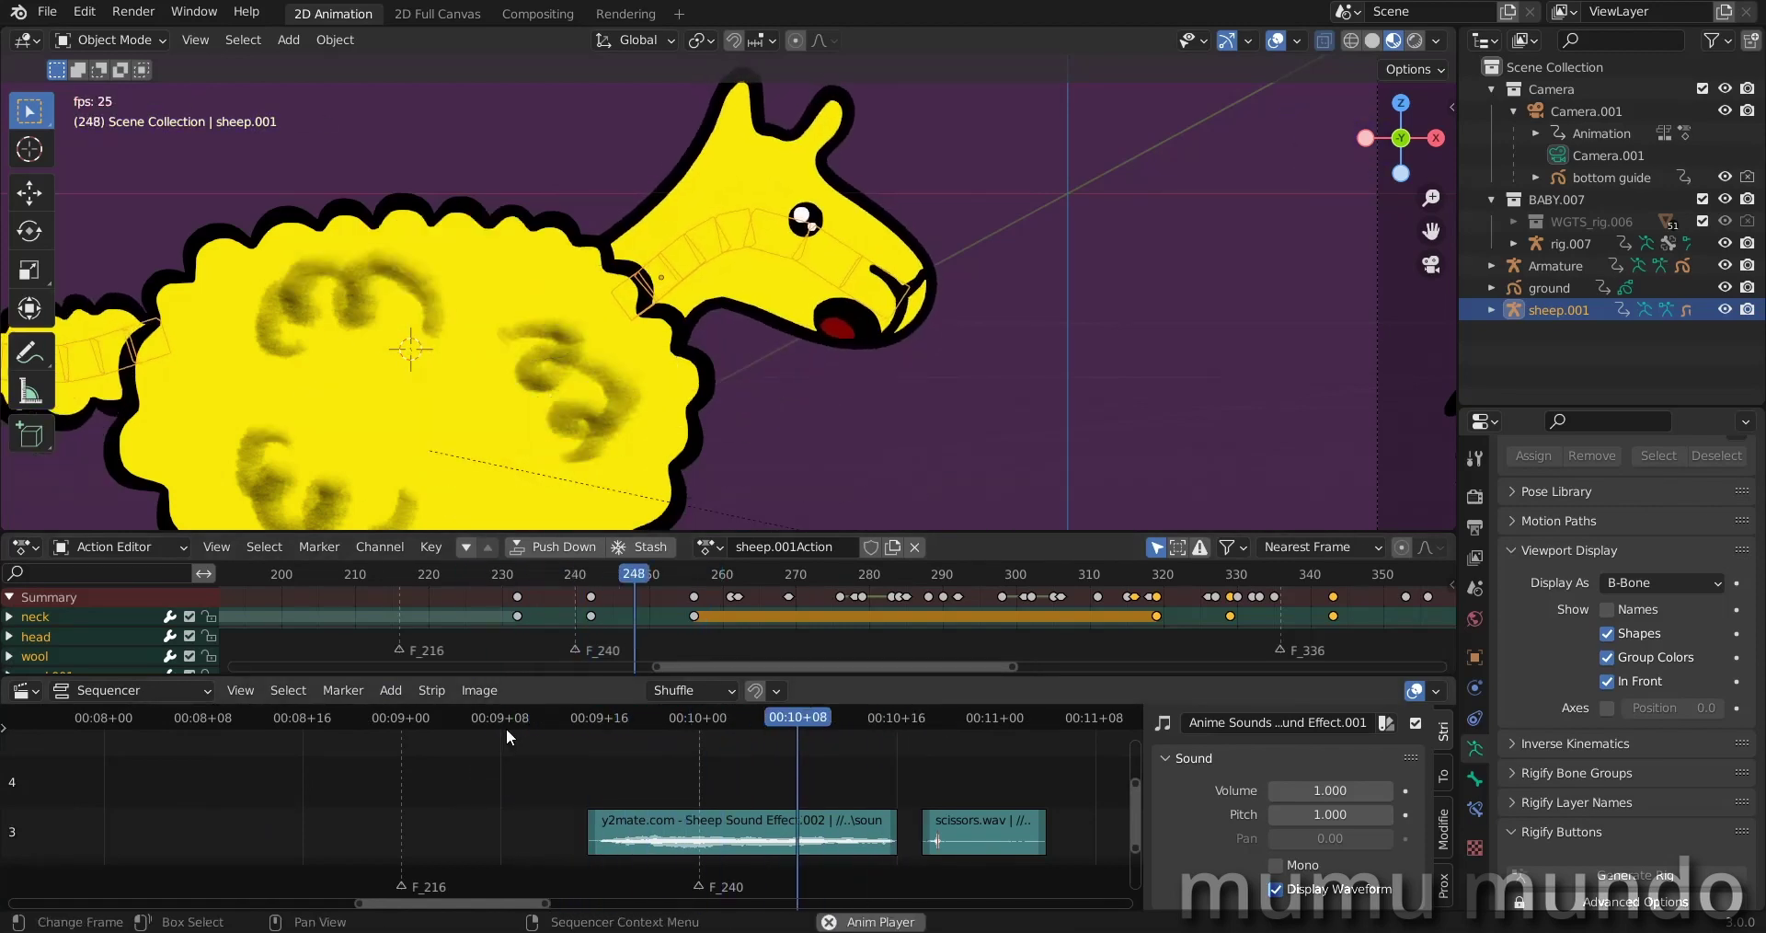
{"action": "left_click_drag", "start_coordinate": [600, 720], "coordinate": [513, 727]}
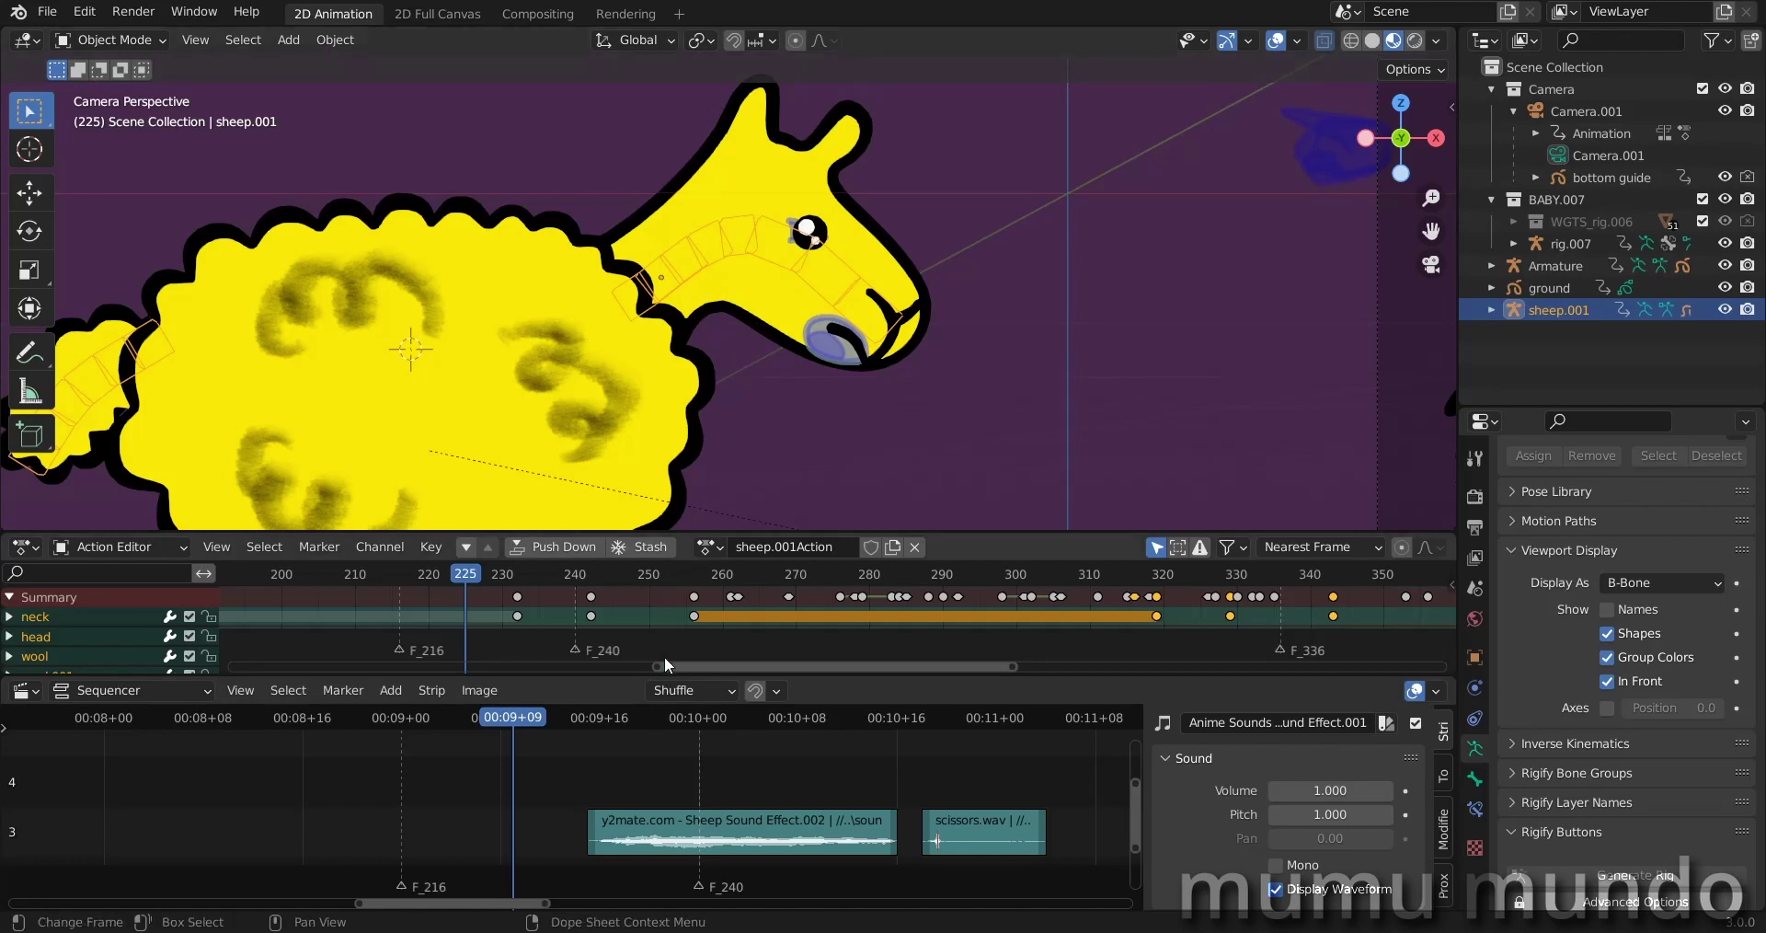
{"action": "left_click", "coordinate": [585, 713]}
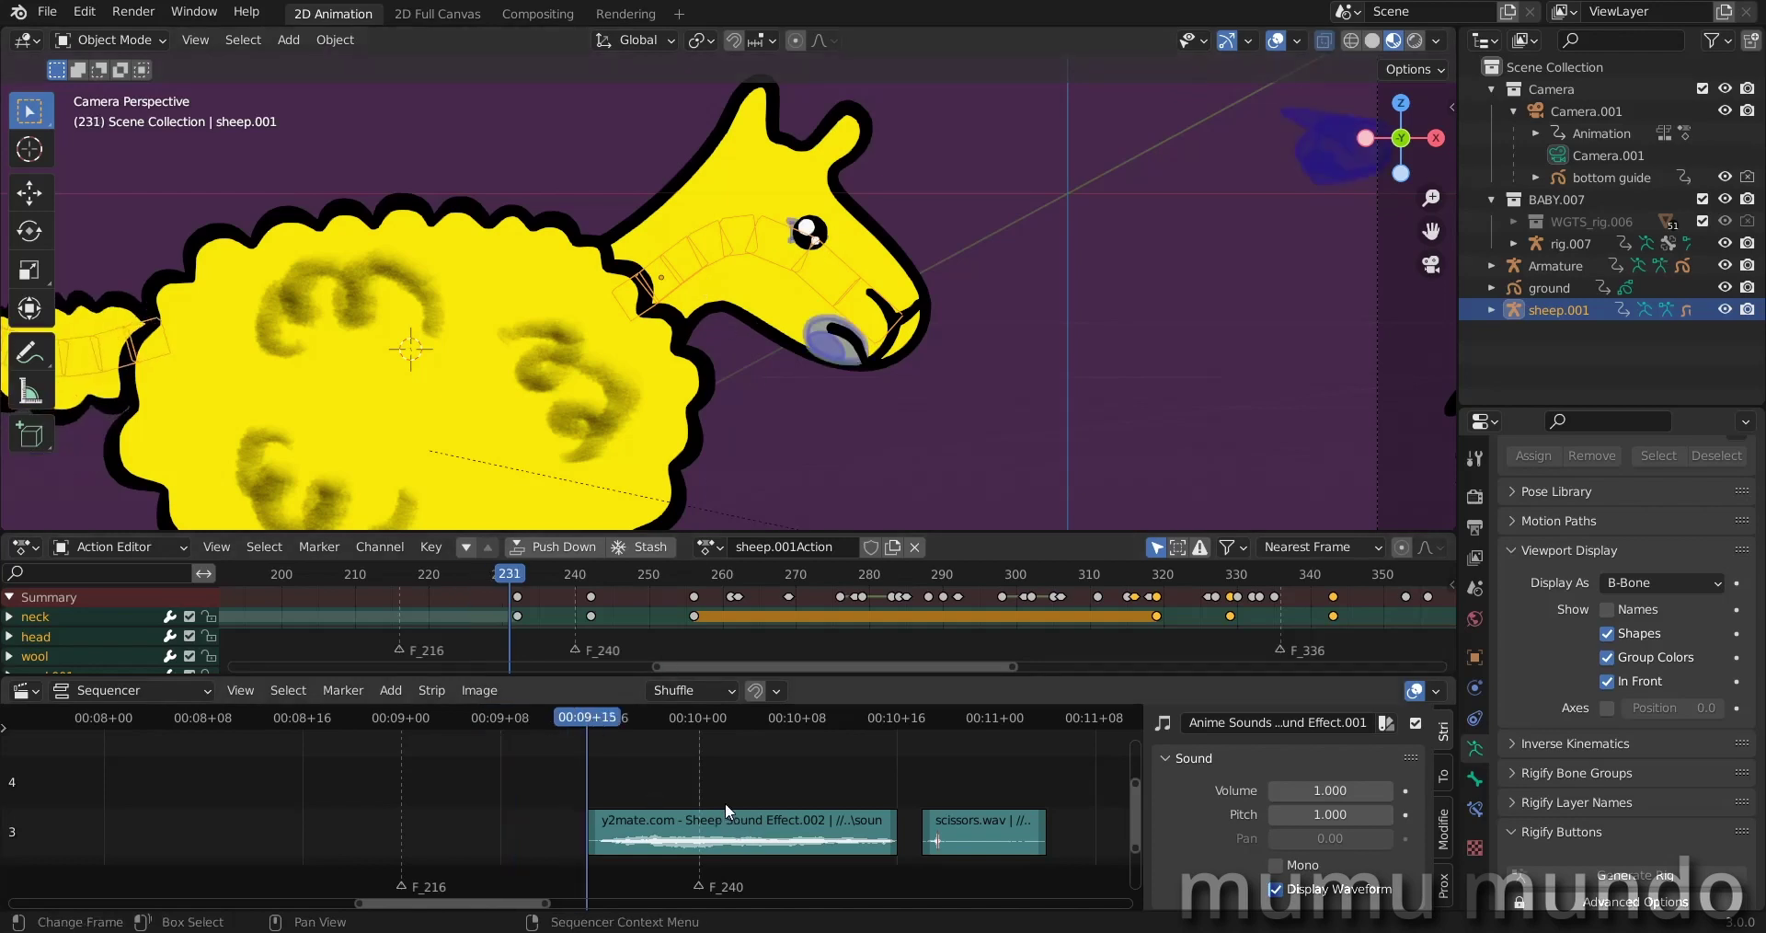
Step: Scrub the armature's action to frame 259, play the wool-cutting animation and return to frame 248
{"action": "scroll", "coordinate": [743, 780], "scroll_direction": "down", "scroll_amount": 5}
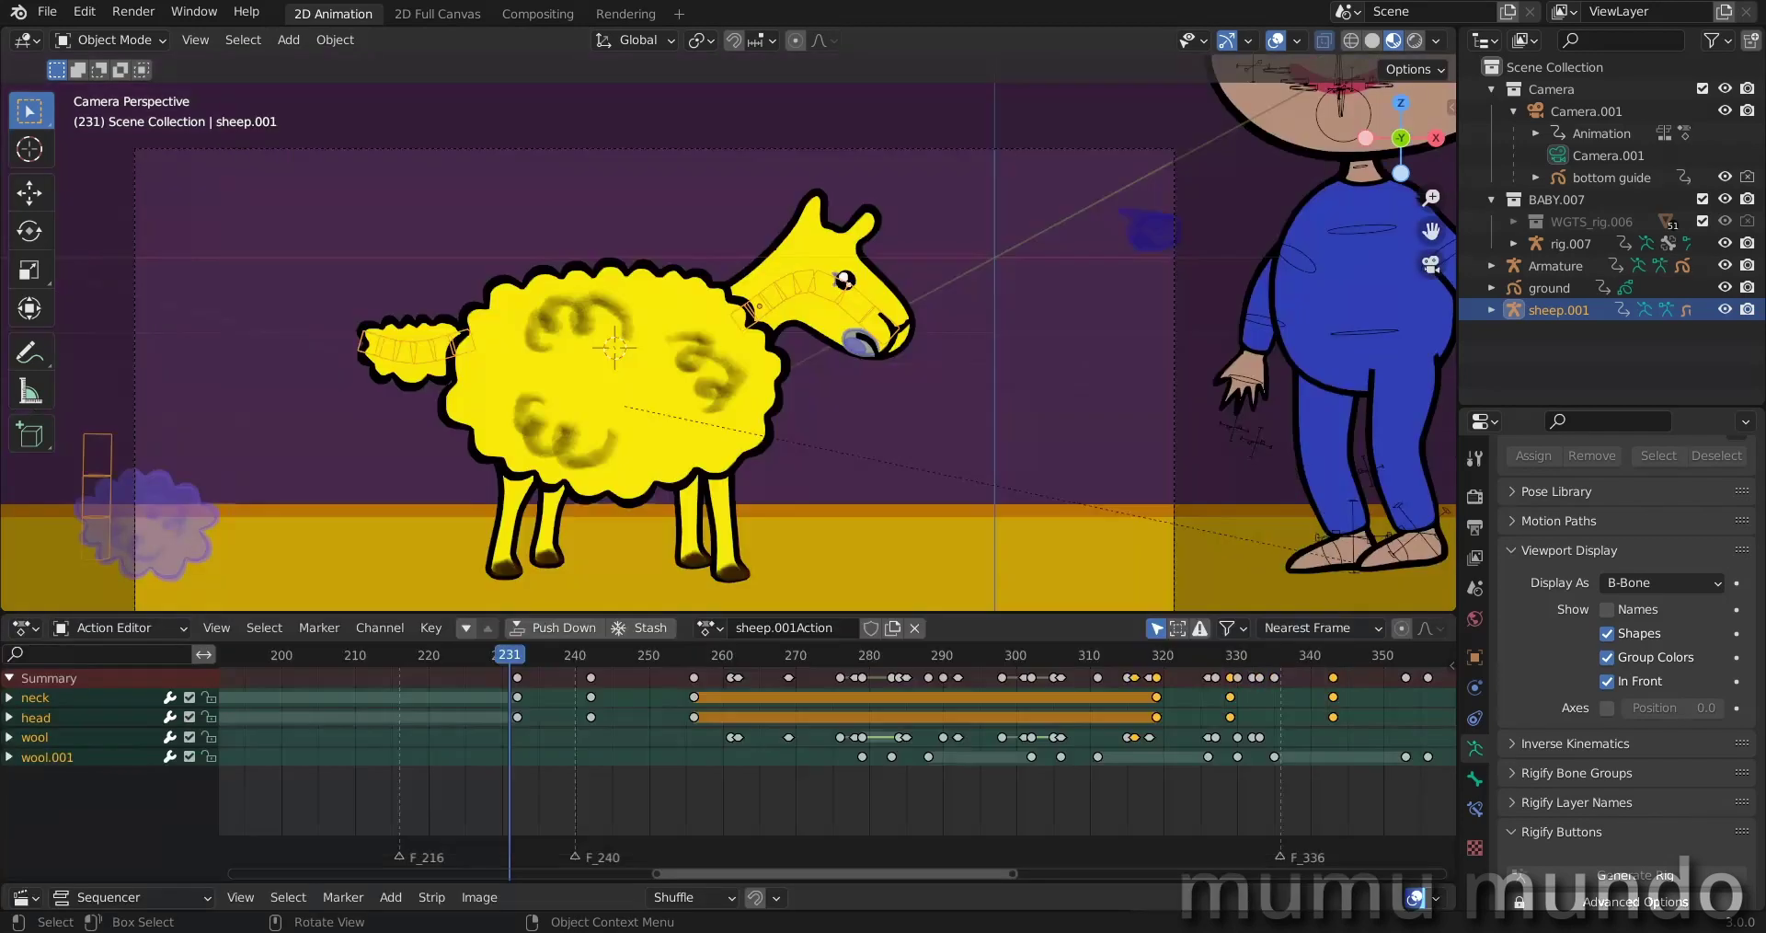
{"action": "left_click_drag", "start_coordinate": [561, 657], "coordinate": [702, 799]}
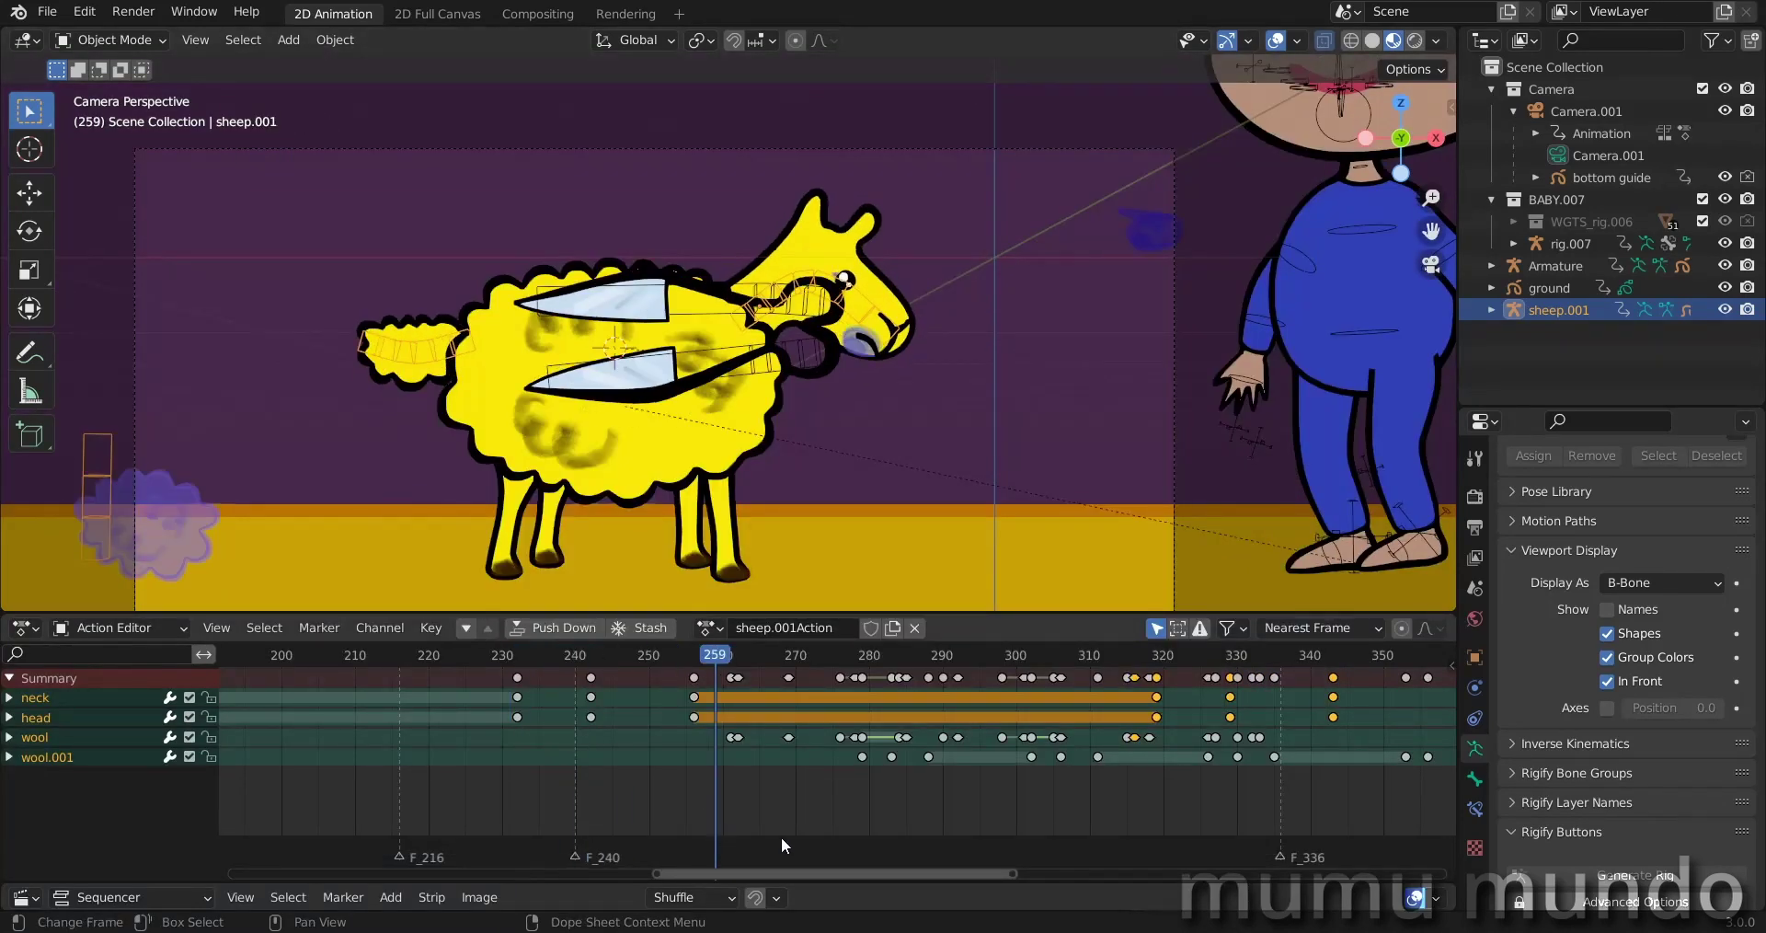
{"action": "key", "text": "space"}
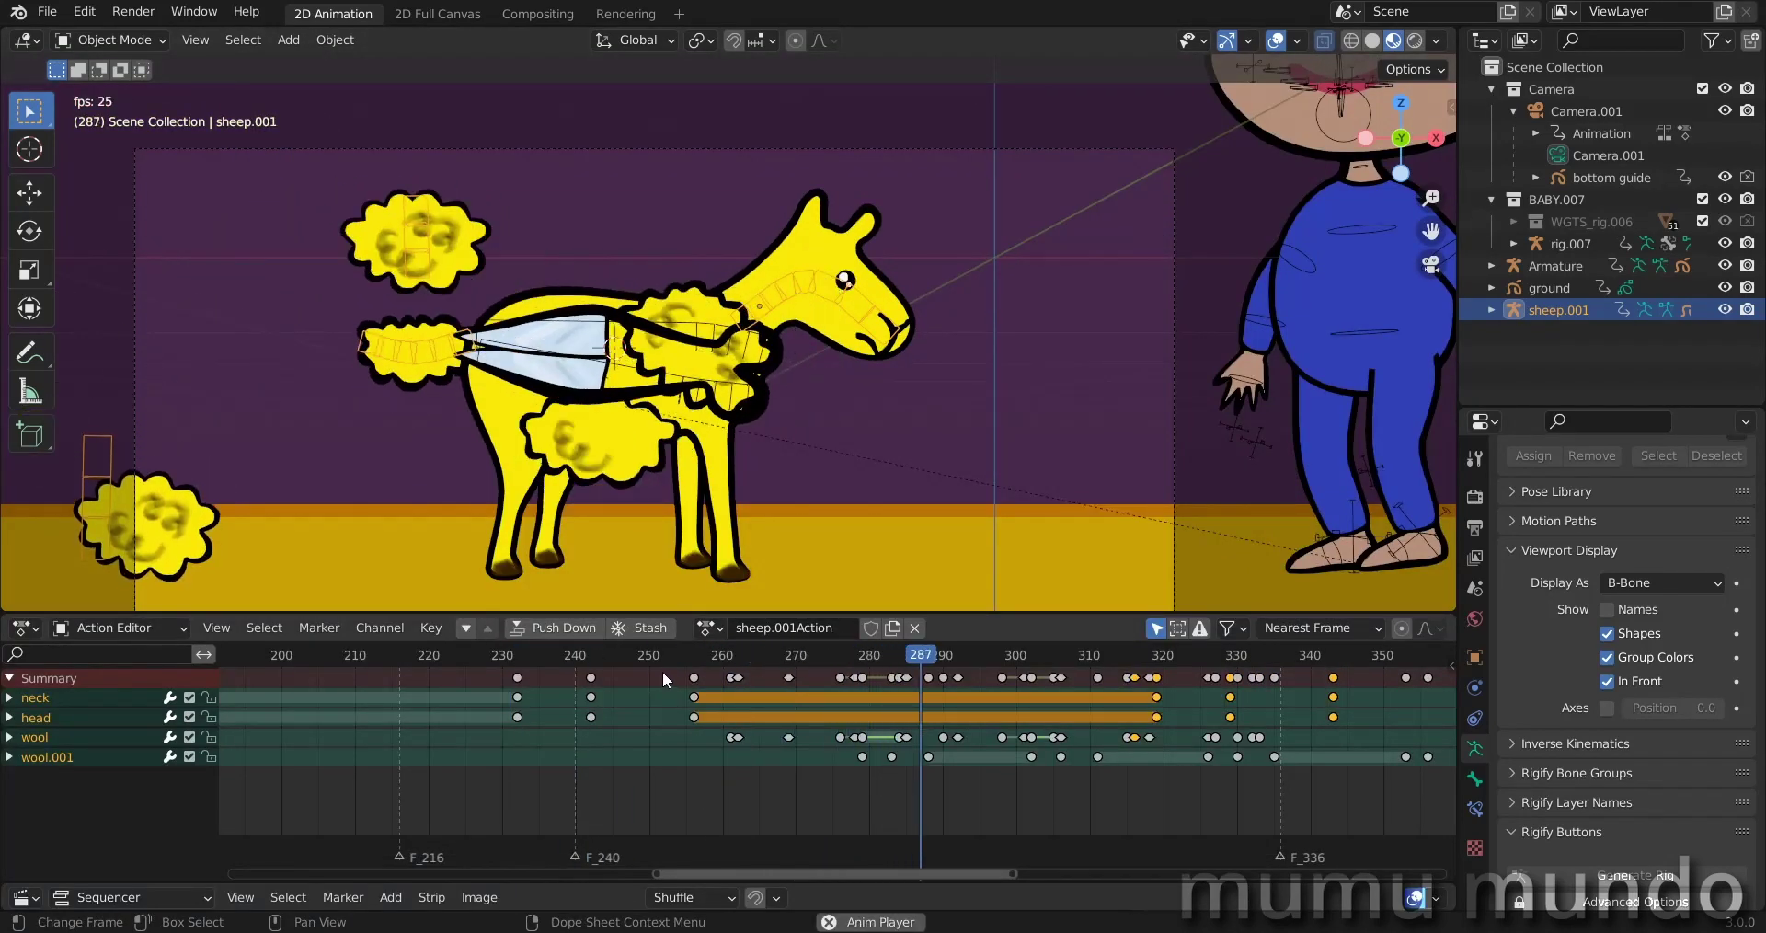
{"action": "key", "text": "space"}
{"action": "mouse_move", "coordinate": [651, 656]}
{"action": "left_mouse_down"}
{"action": "mouse_move", "coordinate": [1128, 660]}
{"action": "mouse_move", "coordinate": [633, 658]}
{"action": "left_mouse_up"}
Step: Select the sheep drawing and switch the Action Editor to Grease Pencil mode
{"action": "left_click", "coordinate": [586, 473]}
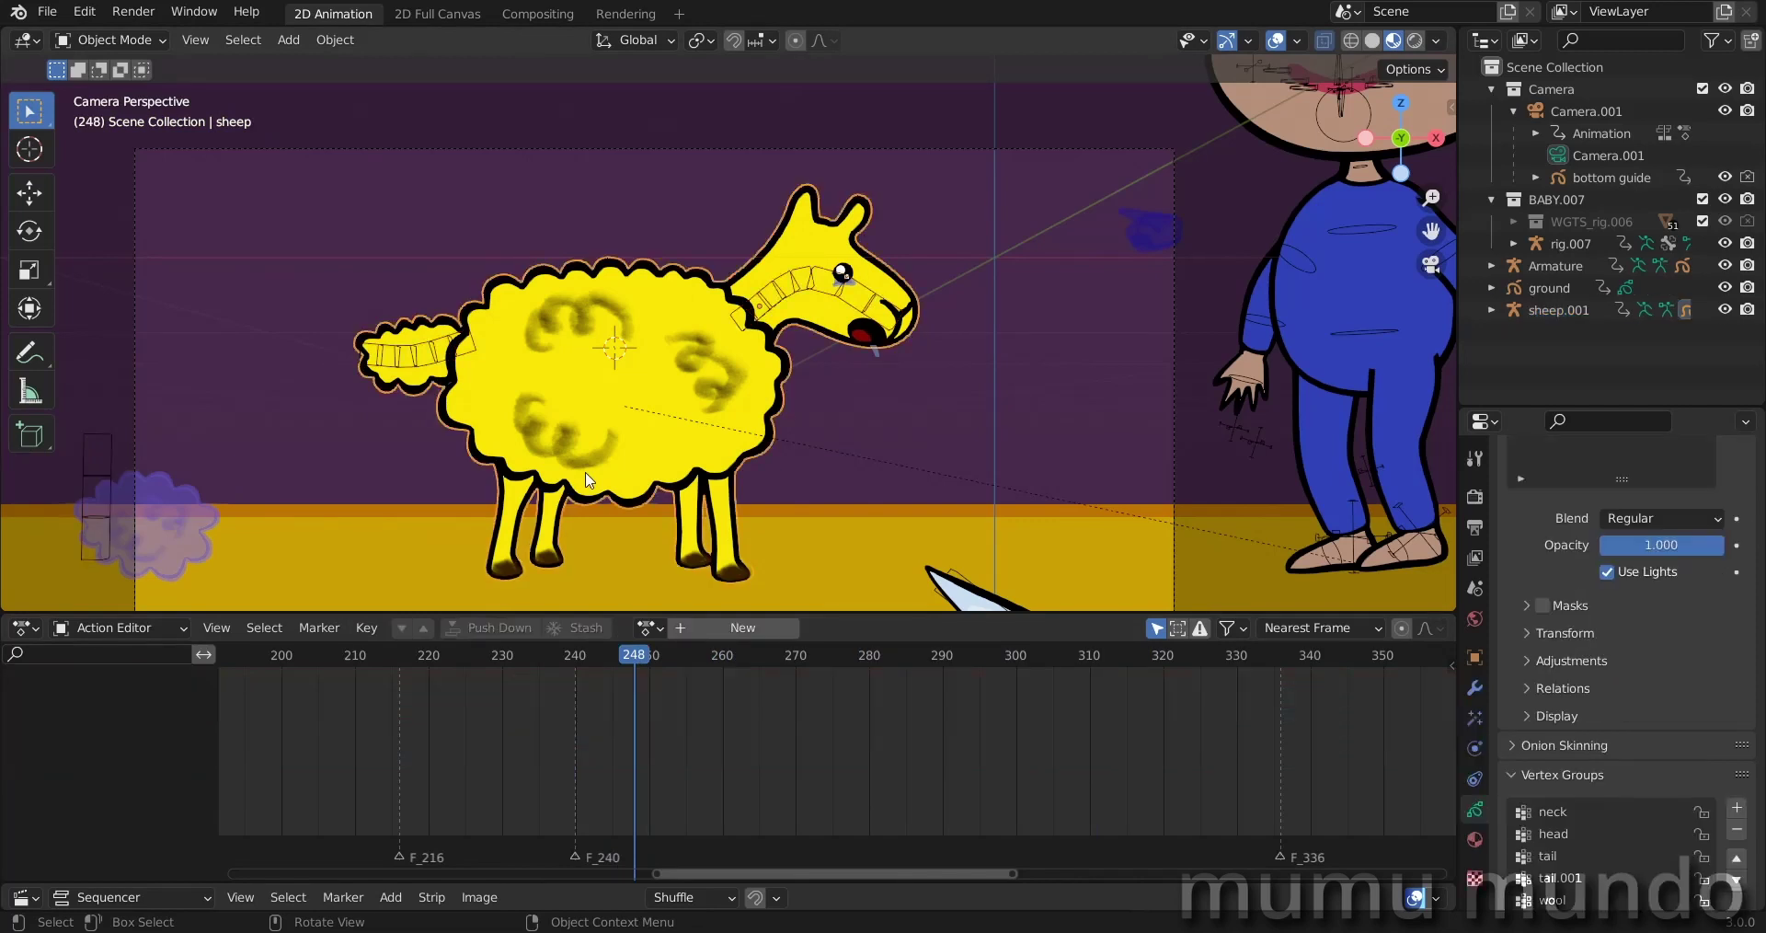
{"action": "left_click", "coordinate": [119, 627]}
{"action": "left_click", "coordinate": [139, 721]}
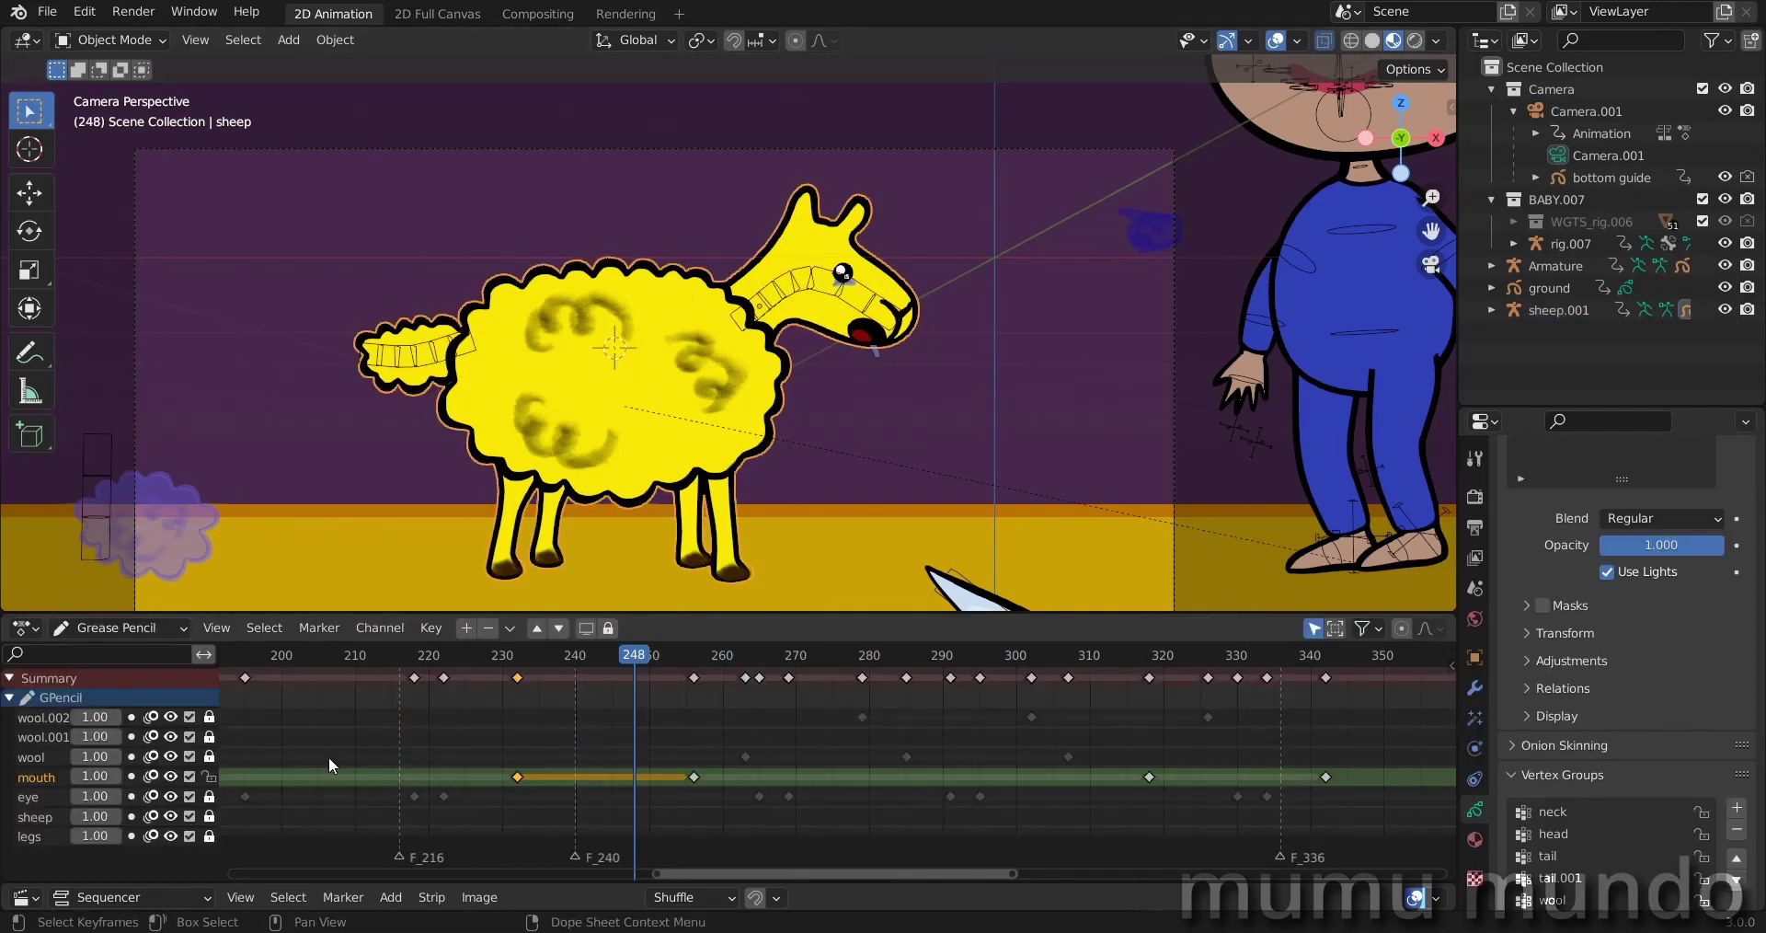
Step: Make the wool layer active and fit all keyframes in the Grease Pencil dope sheet
{"action": "scroll", "coordinate": [552, 763], "scroll_direction": "left", "scroll_amount": 3, "text": "ctrl"}
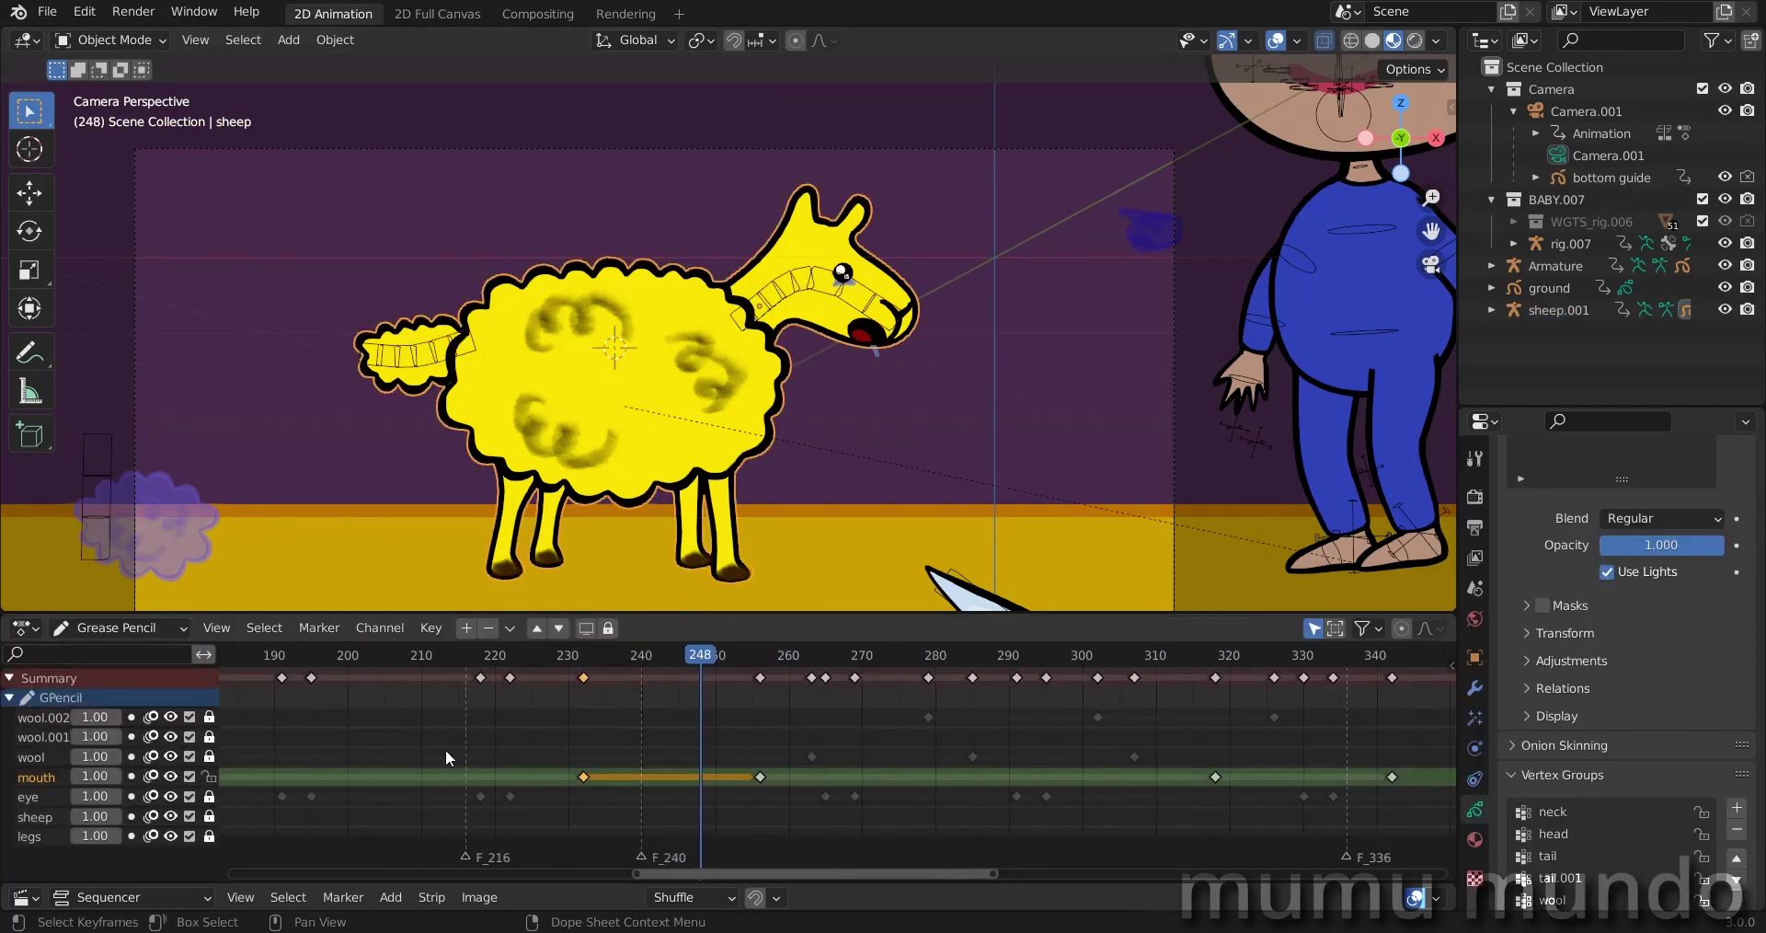
{"action": "left_click", "coordinate": [42, 760]}
{"action": "key", "text": "Home"}
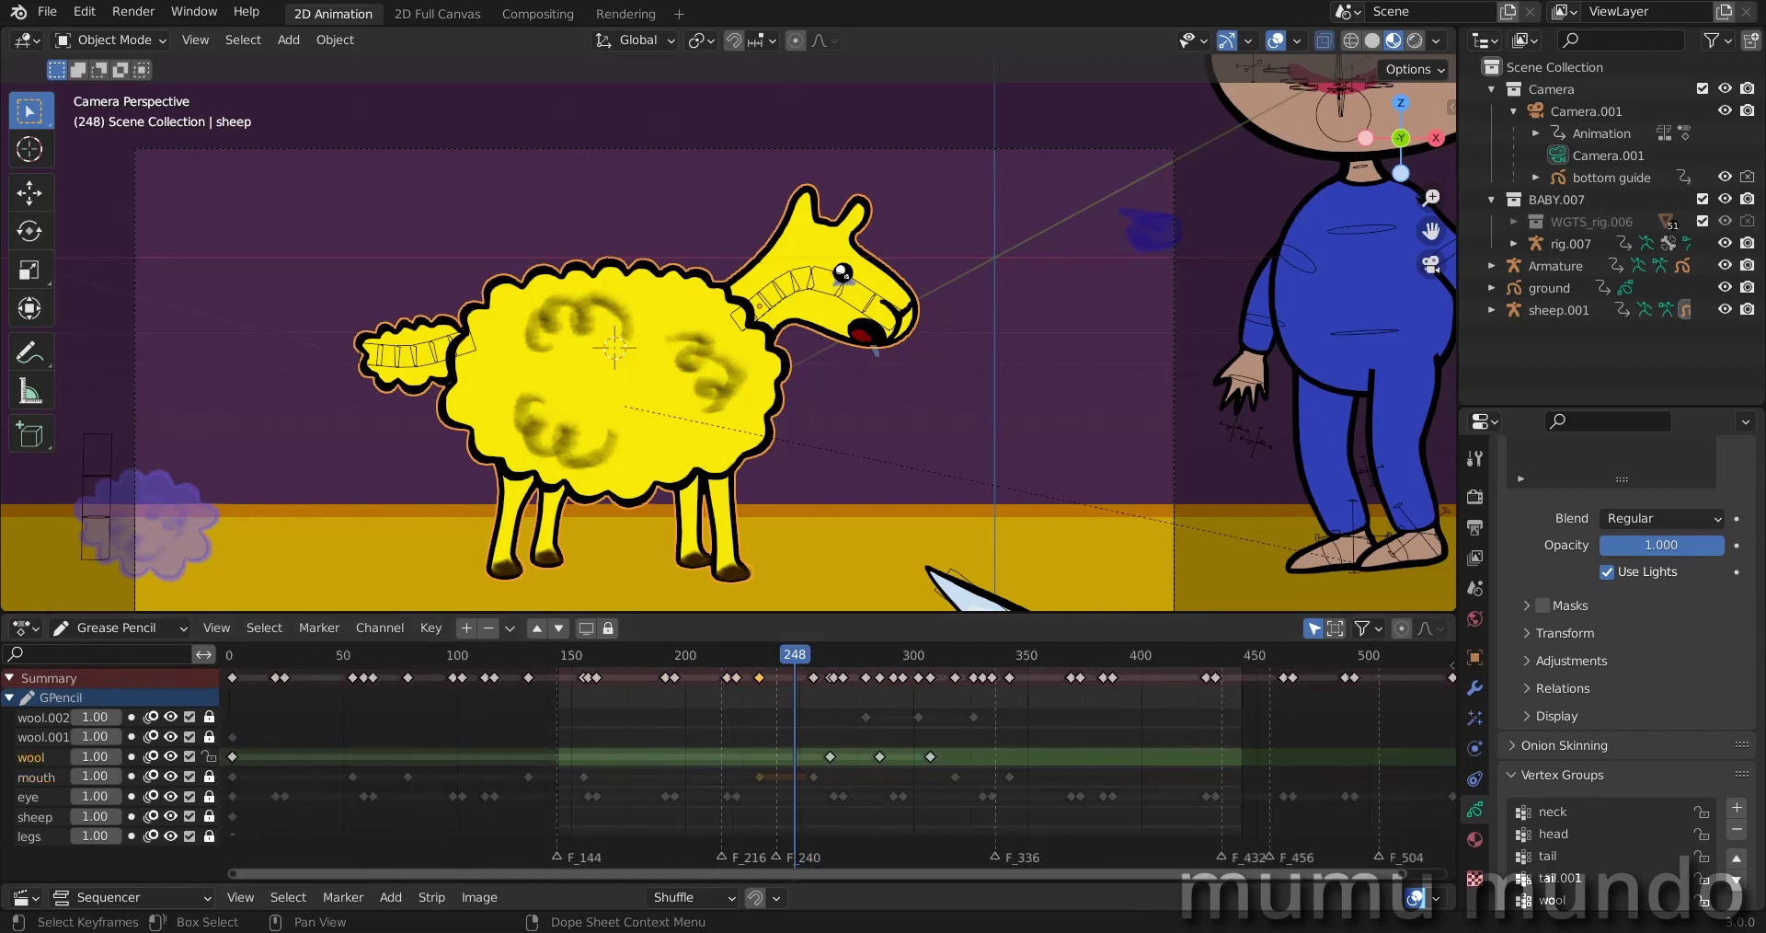
Step: Select the wool layer's first keyframe, and scrub to the cut-wool drawing at frame 263
{"action": "middle_click_drag", "start_coordinate": [488, 736], "coordinate": [666, 737]}
{"action": "left_click", "coordinate": [411, 756]}
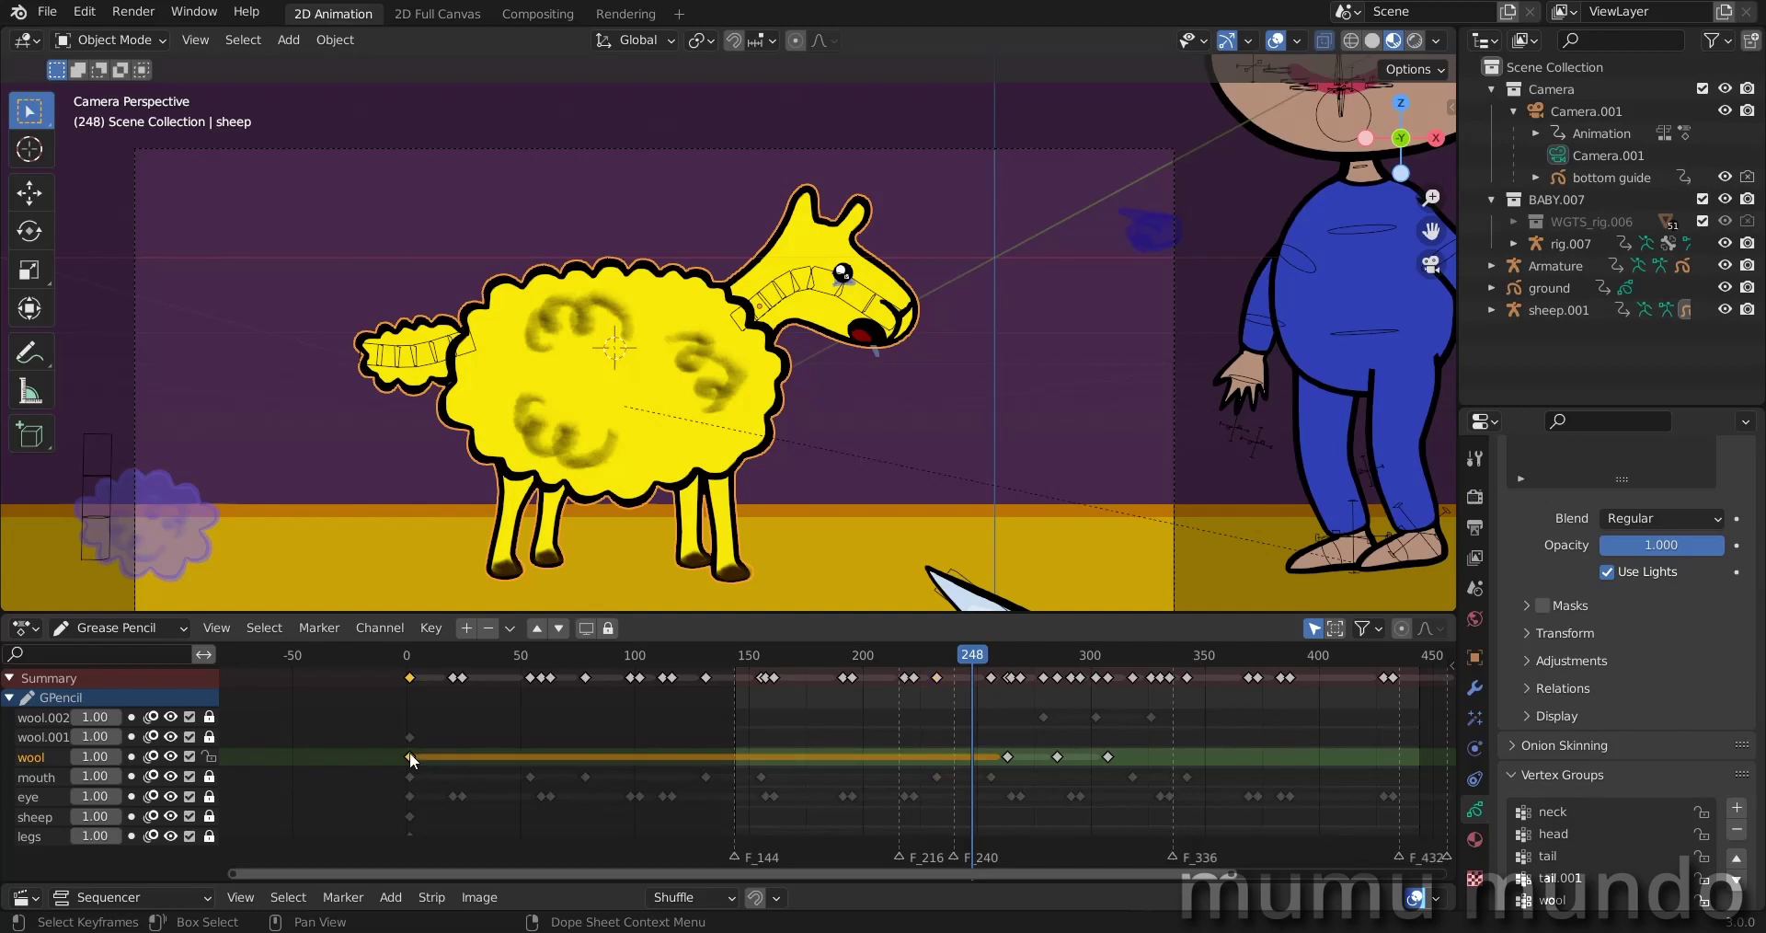
{"action": "middle_click_drag", "start_coordinate": [769, 736], "coordinate": [468, 736]}
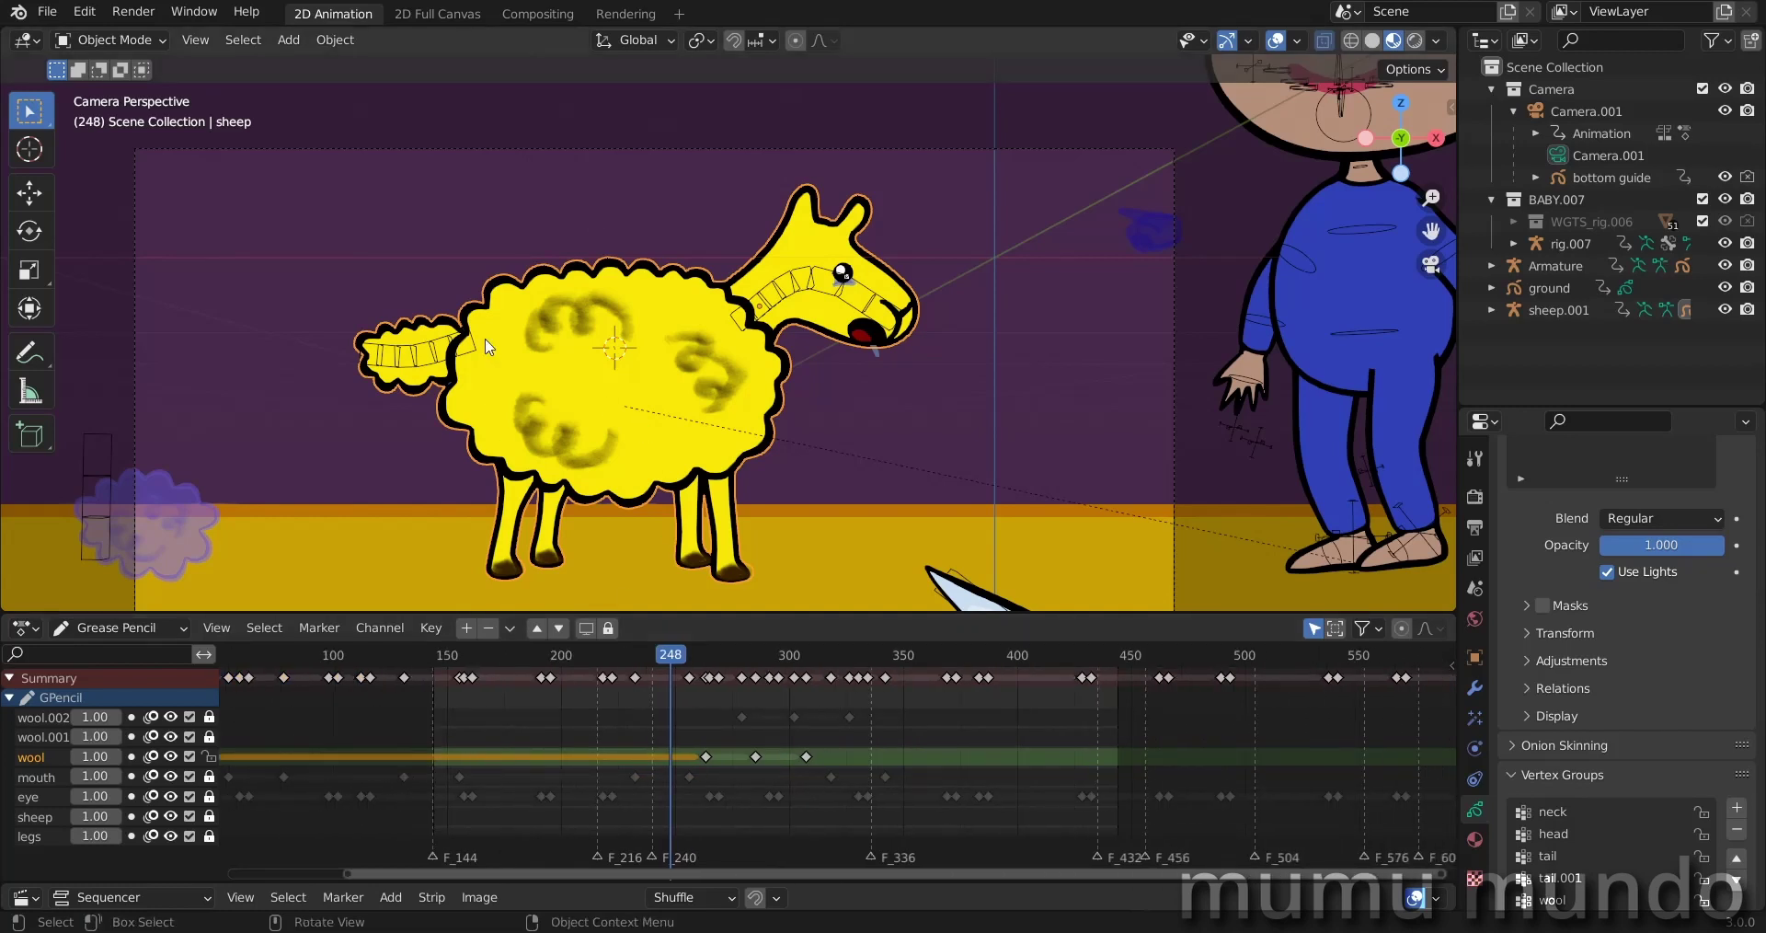
{"action": "scroll", "coordinate": [742, 783], "scroll_direction": "up", "scroll_amount": 5}
{"action": "left_click_drag", "start_coordinate": [500, 654], "coordinate": [570, 654]}
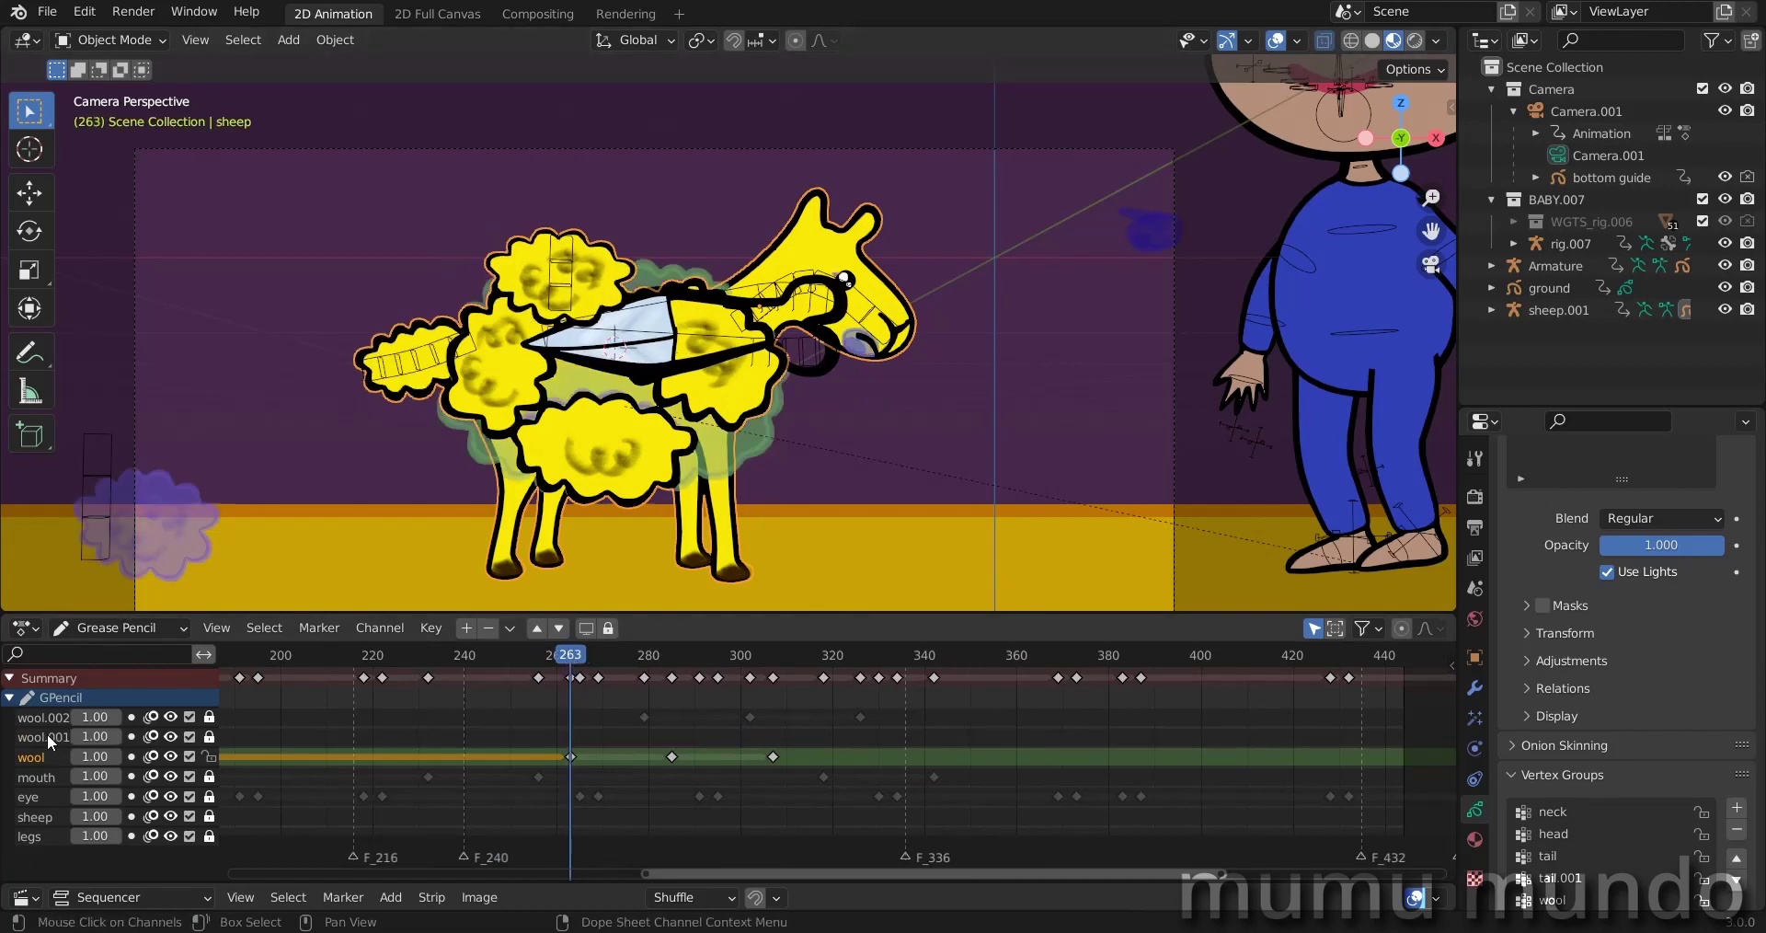
Step: Hide the wool.001 and wool.002 layers, then scrub between frames 253 and 271 and return to frame 263
{"action": "left_click", "coordinate": [170, 736]}
{"action": "left_click", "coordinate": [170, 717]}
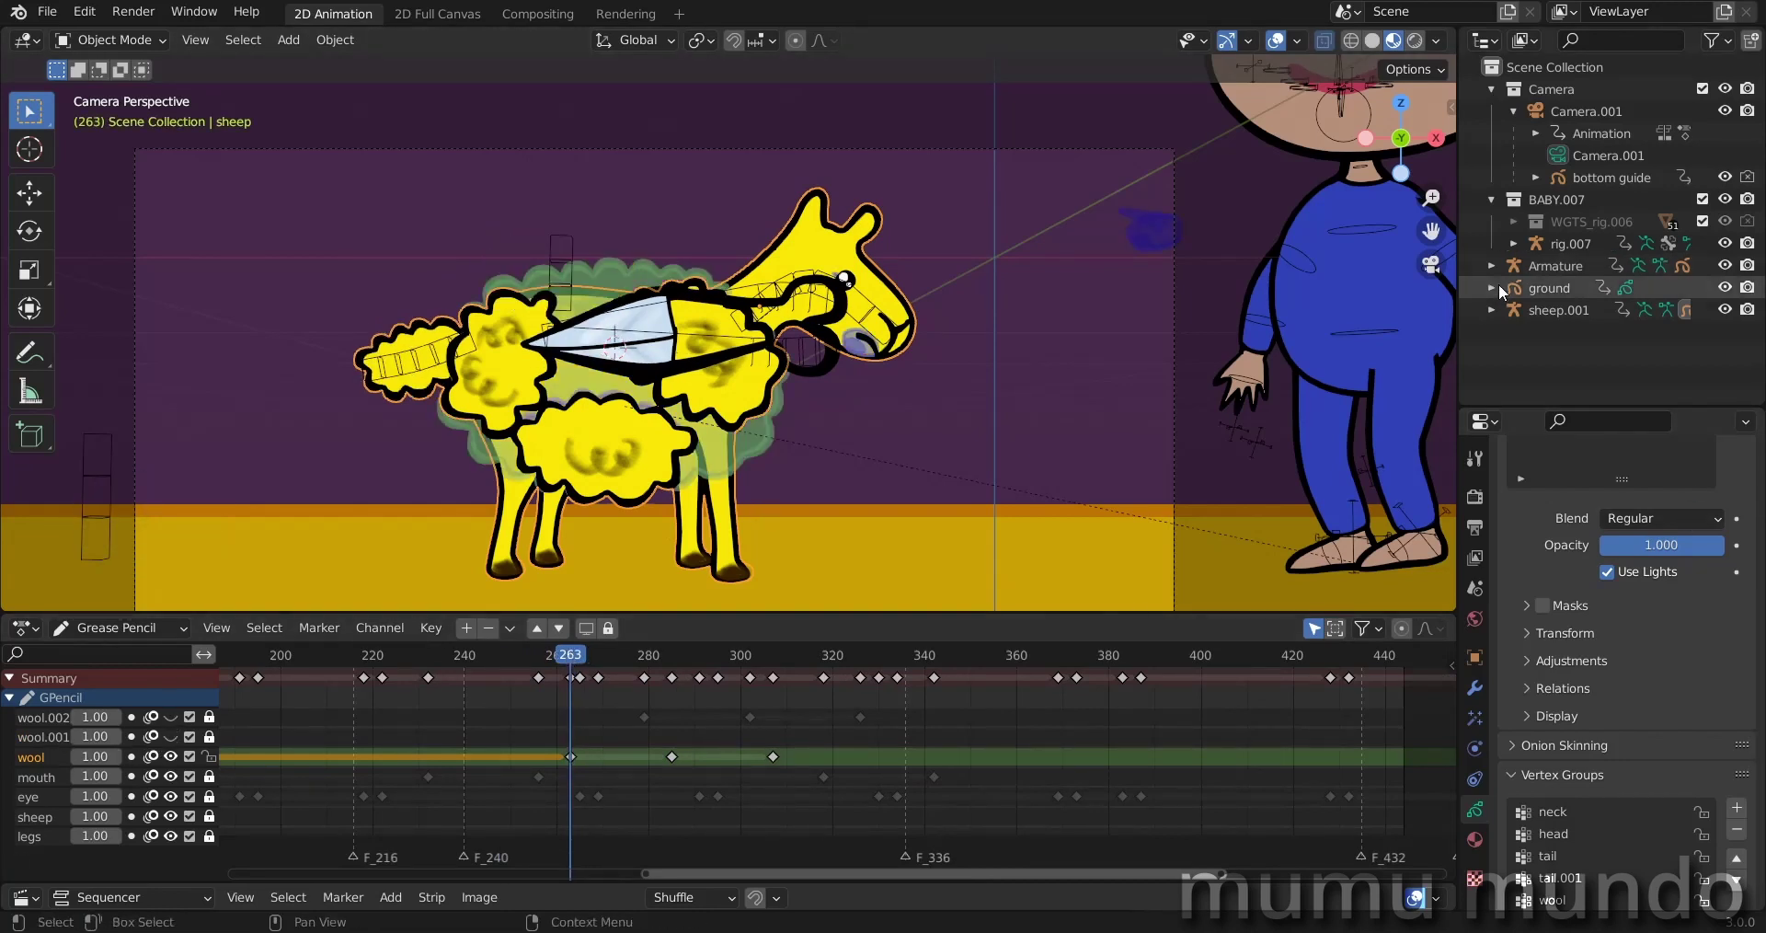
{"action": "left_click", "coordinate": [526, 653]}
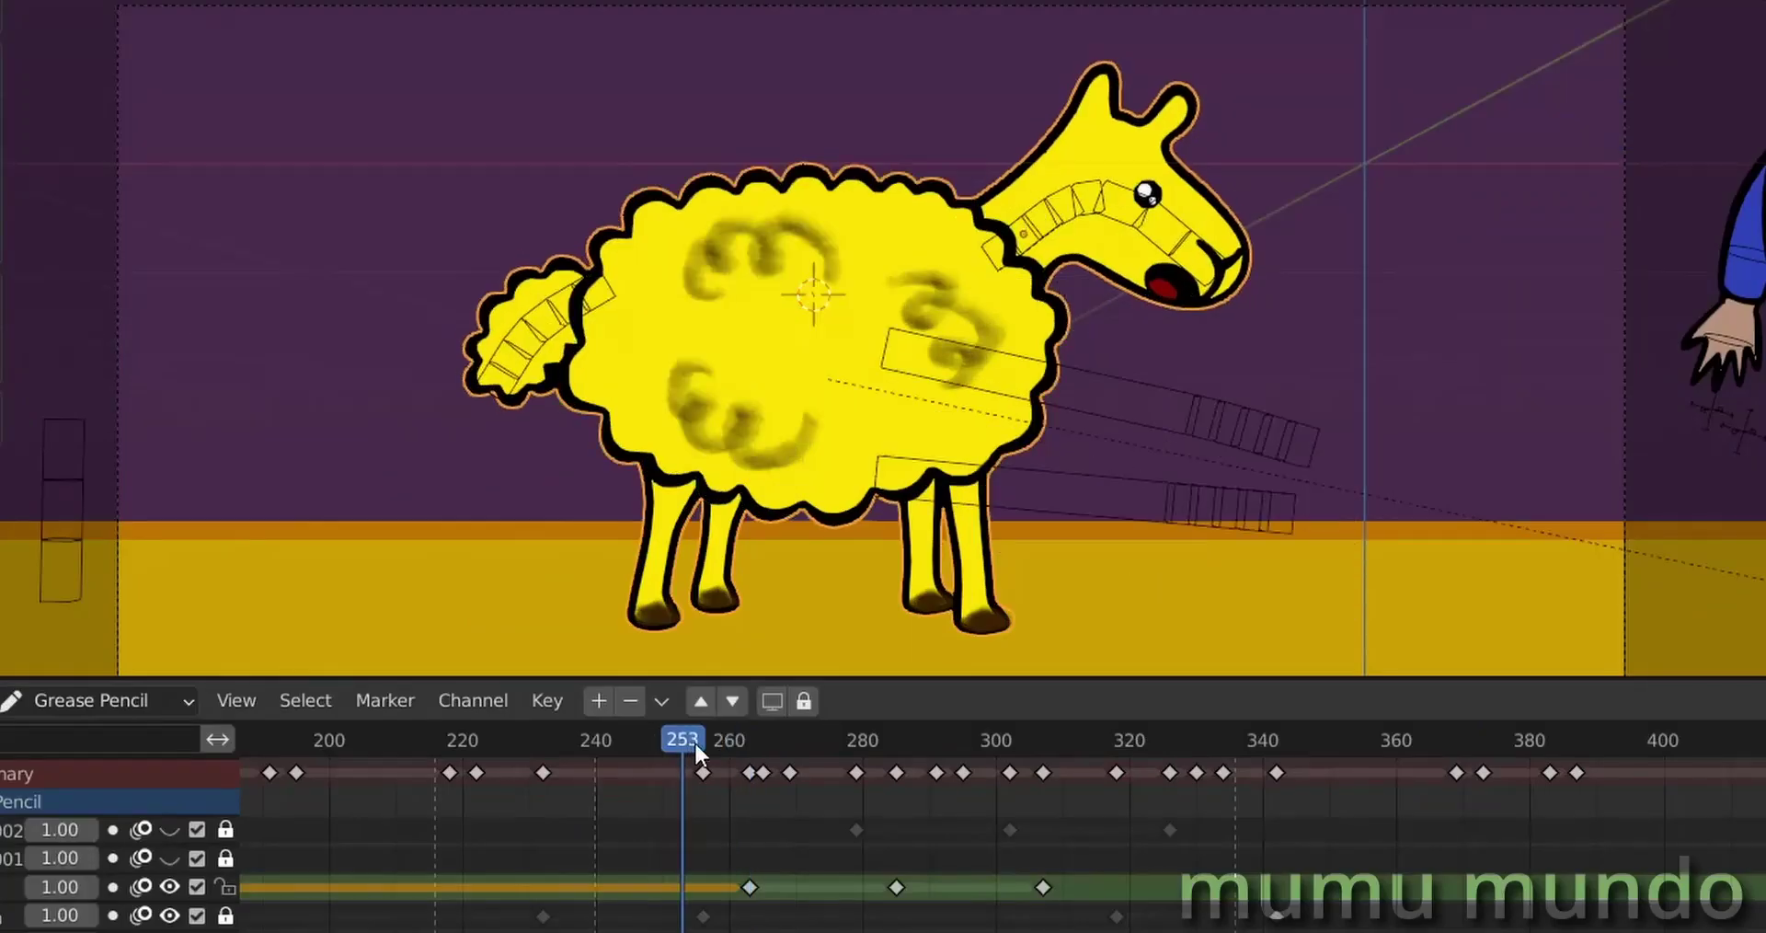
{"action": "mouse_move", "coordinate": [694, 739]}
{"action": "left_mouse_down"}
{"action": "mouse_move", "coordinate": [1041, 764]}
{"action": "mouse_move", "coordinate": [735, 763]}
{"action": "mouse_move", "coordinate": [805, 773]}
{"action": "left_mouse_up"}
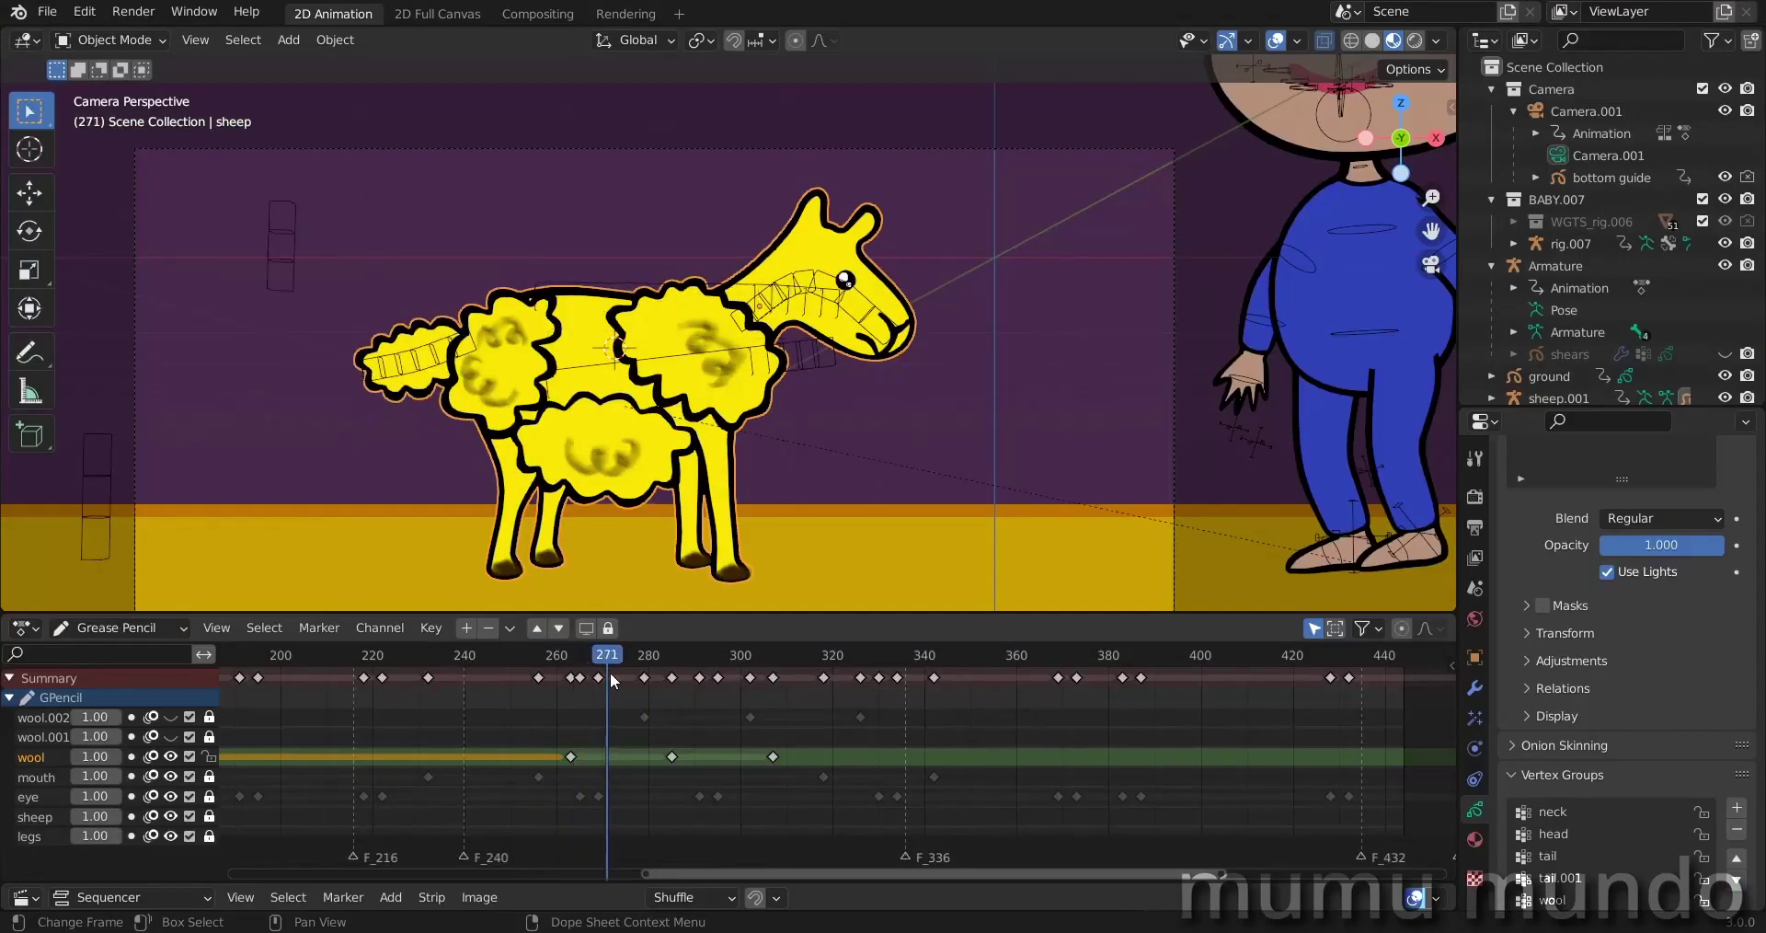
{"action": "mouse_move", "coordinate": [612, 679]}
{"action": "left_mouse_down"}
{"action": "mouse_move", "coordinate": [544, 676]}
{"action": "mouse_move", "coordinate": [772, 681]}
{"action": "mouse_move", "coordinate": [550, 676]}
{"action": "mouse_move", "coordinate": [571, 688]}
{"action": "left_mouse_up"}
{"action": "left_click", "coordinate": [772, 757]}
{"action": "key", "text": "g"}
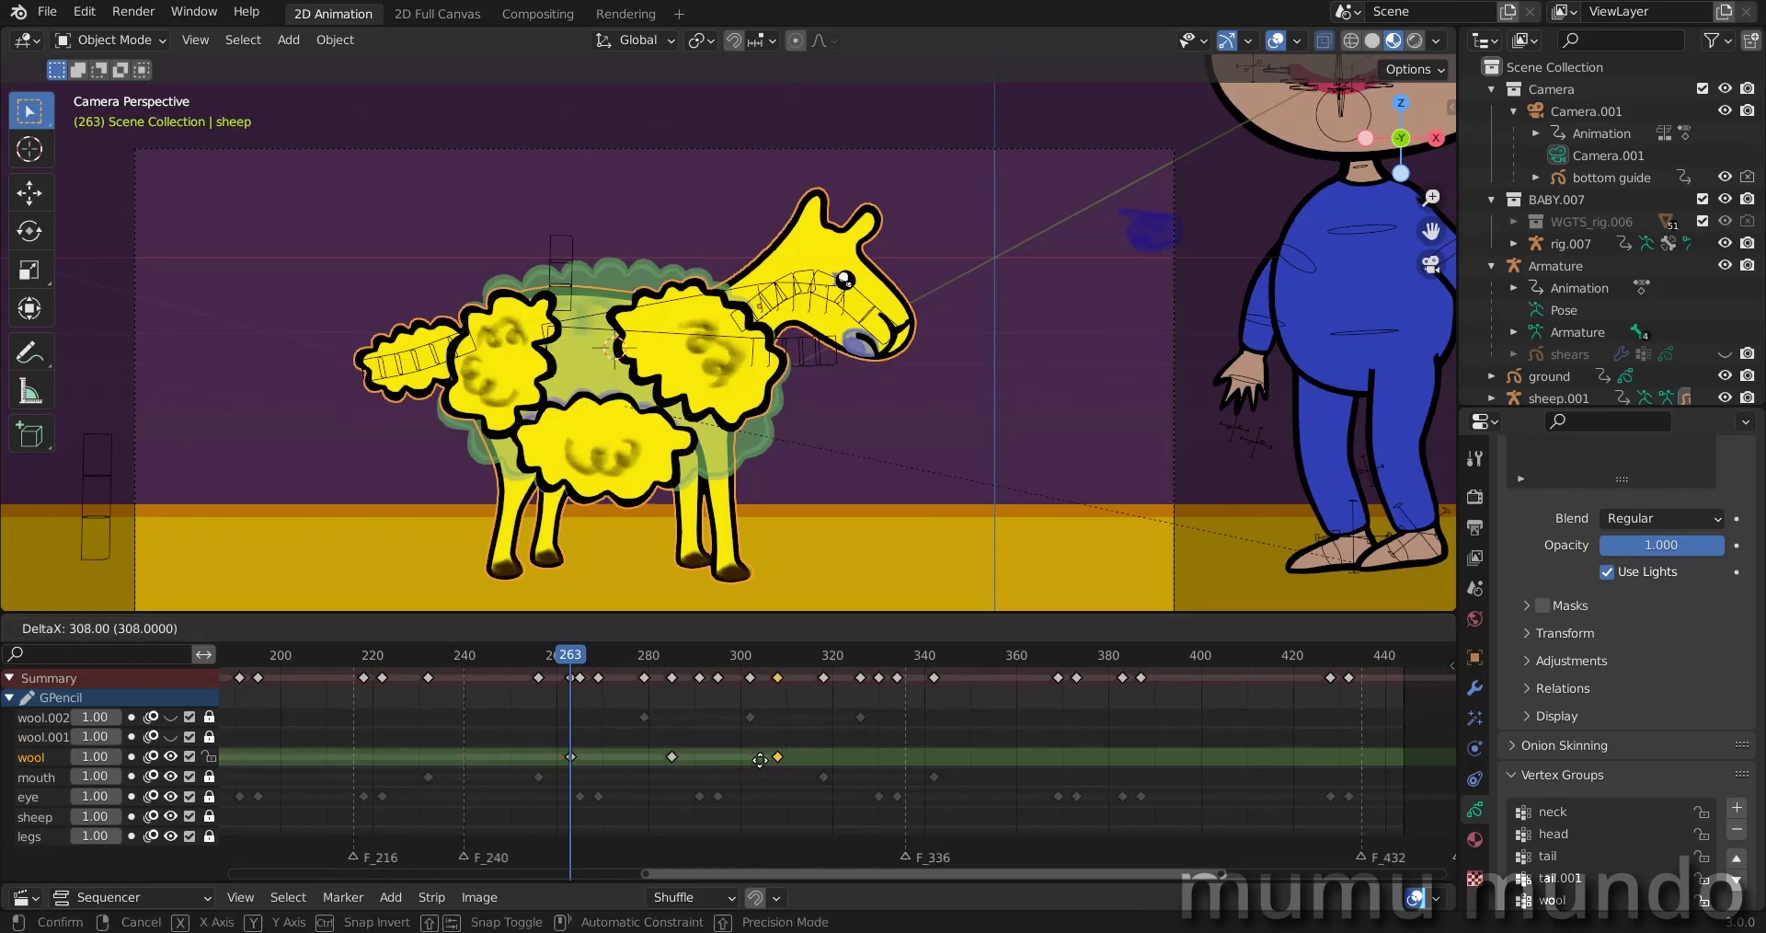
{"action": "key", "text": "Escape"}
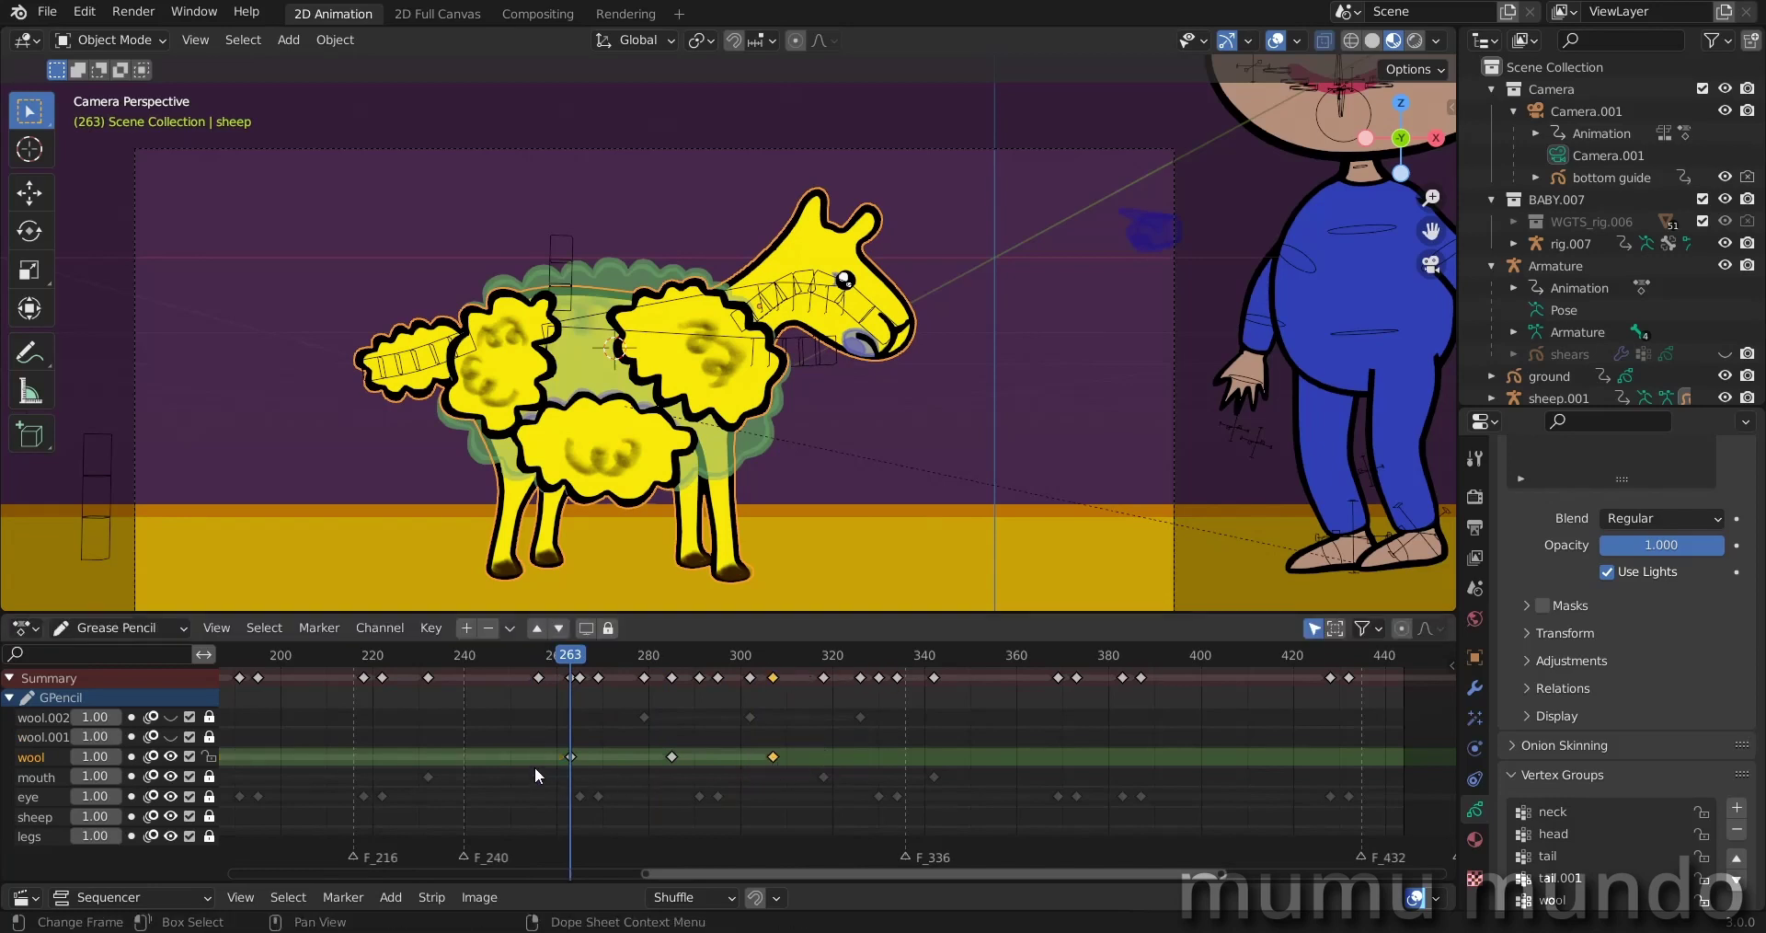
Step: Play the sheep rig's animation to frame 225 and set the lower editor to Nonlinear Animation
{"action": "key", "text": "space"}
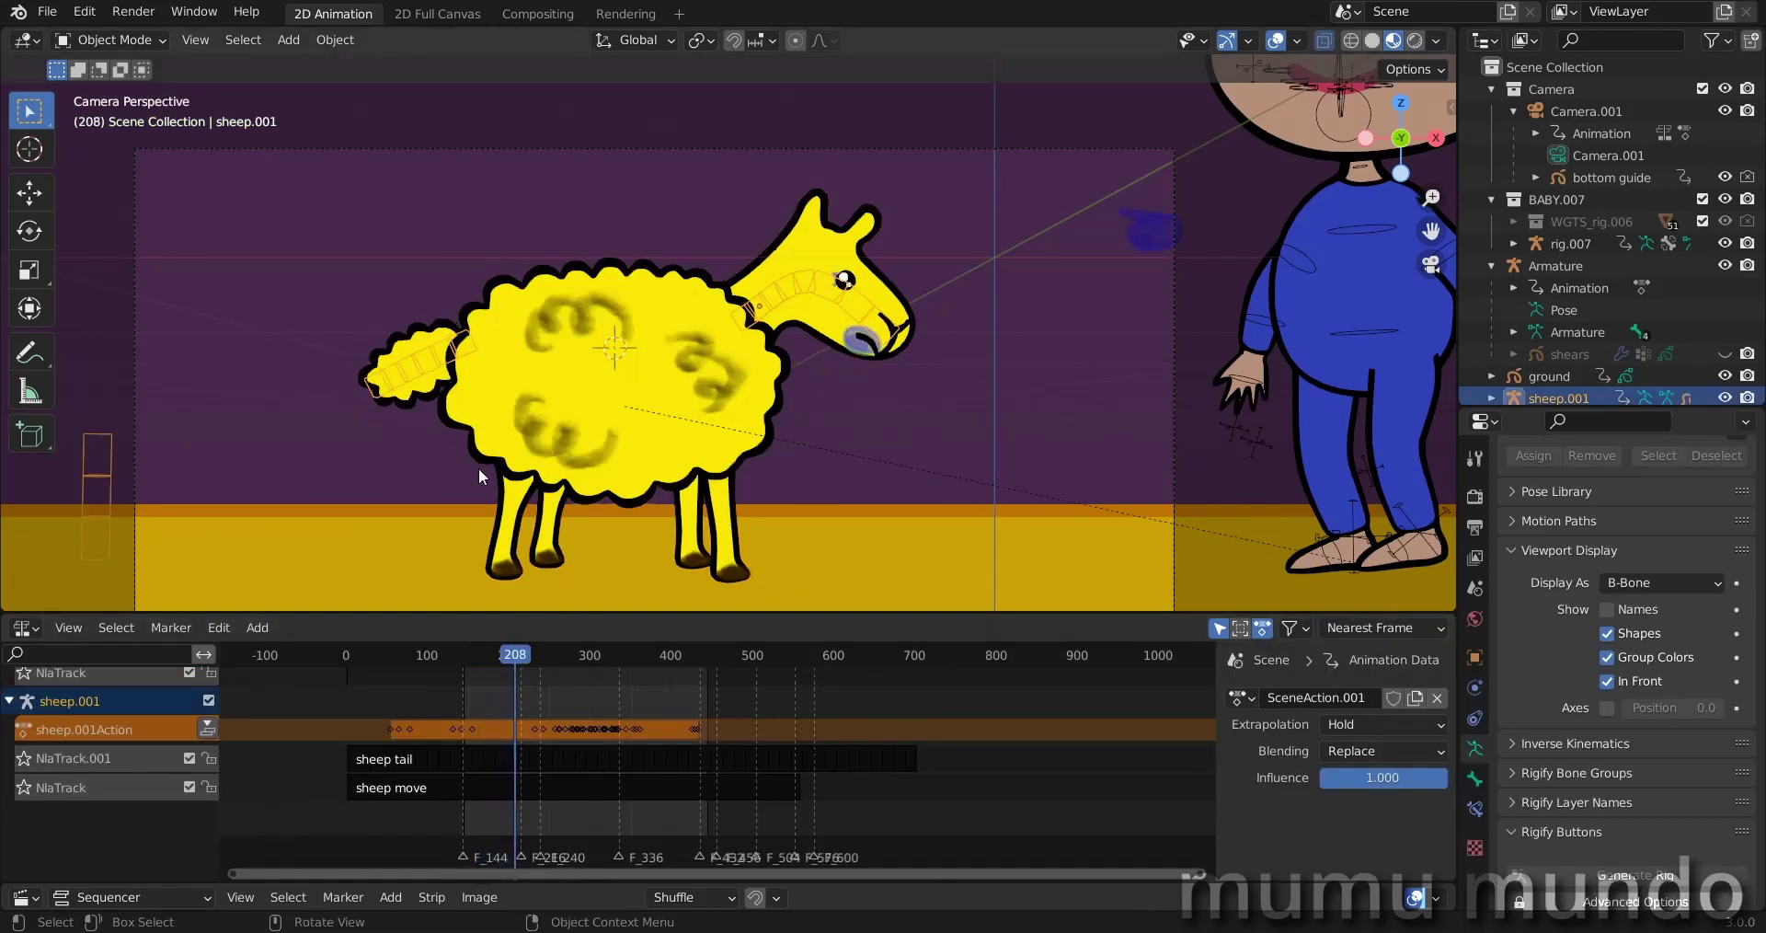
{"action": "key", "text": "space"}
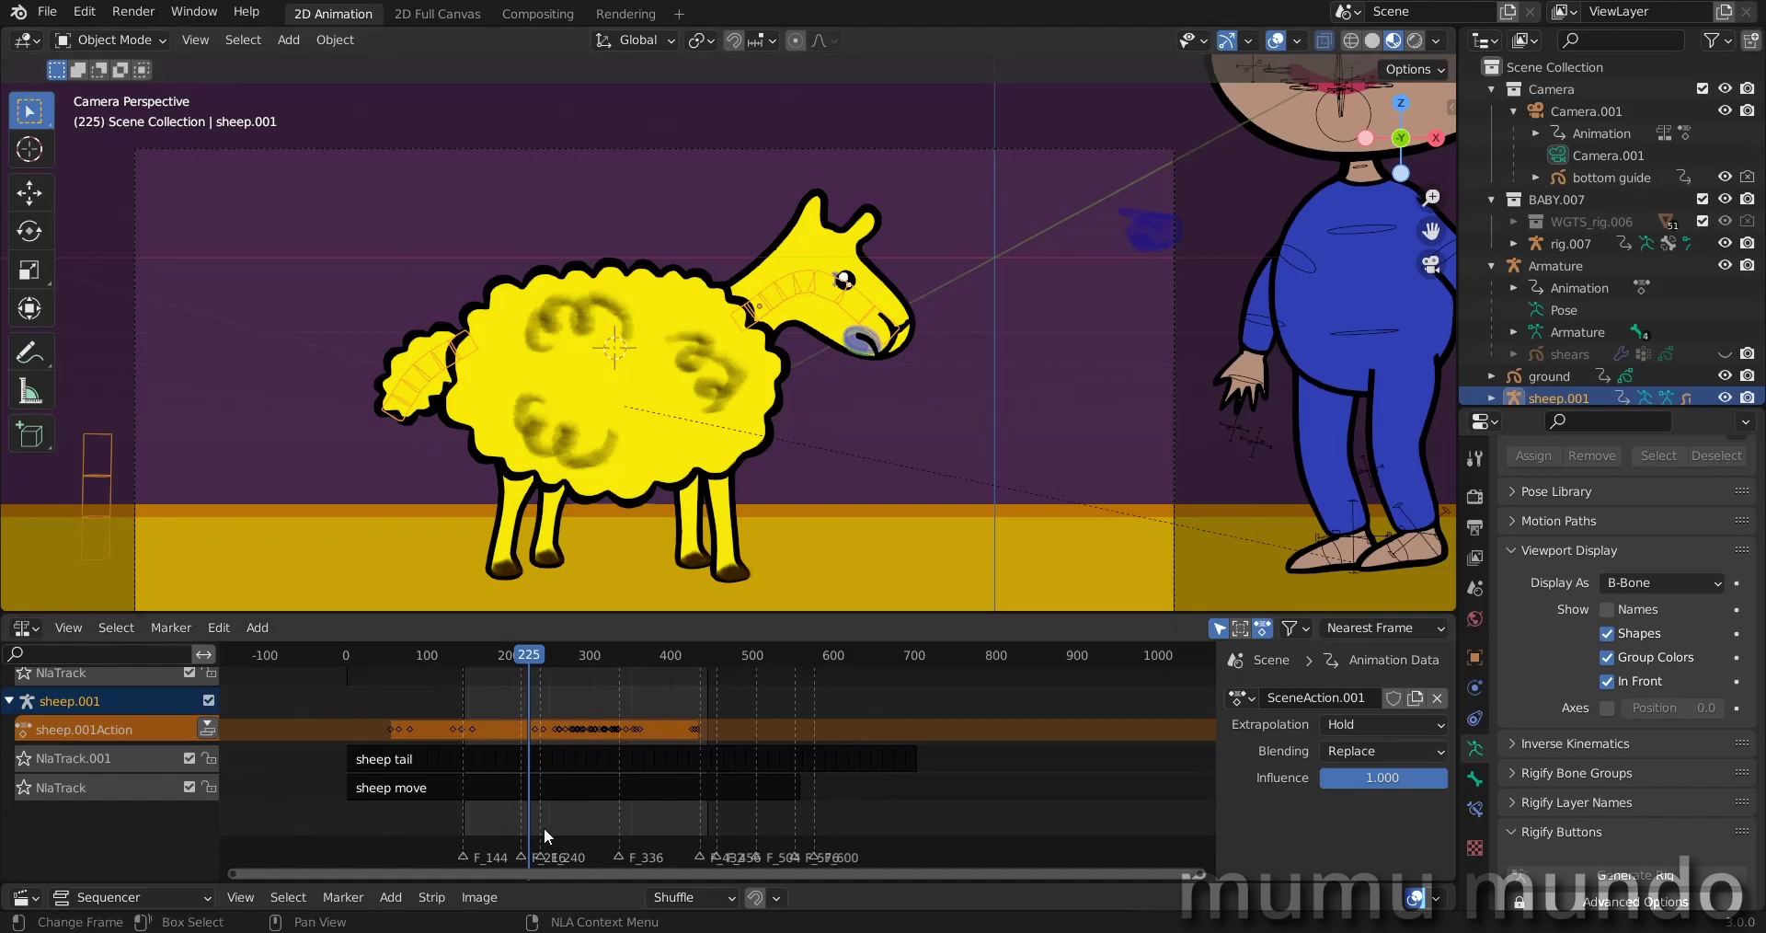
{"action": "left_click", "coordinate": [37, 626]}
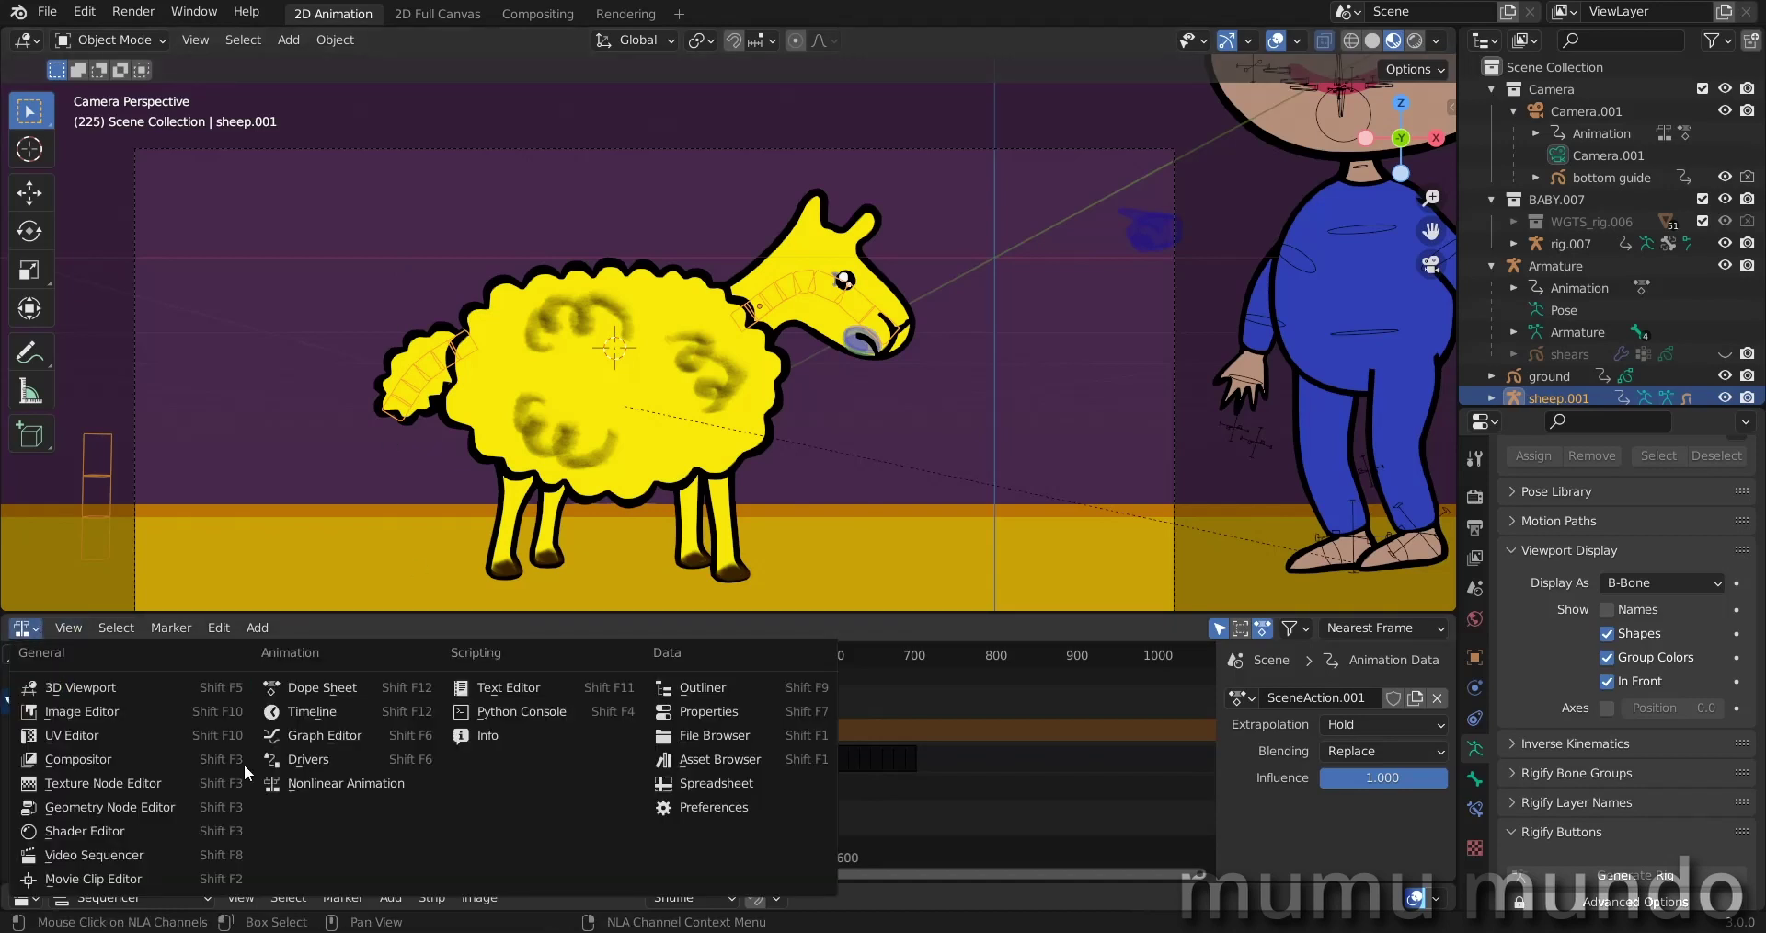
{"action": "left_click", "coordinate": [335, 783]}
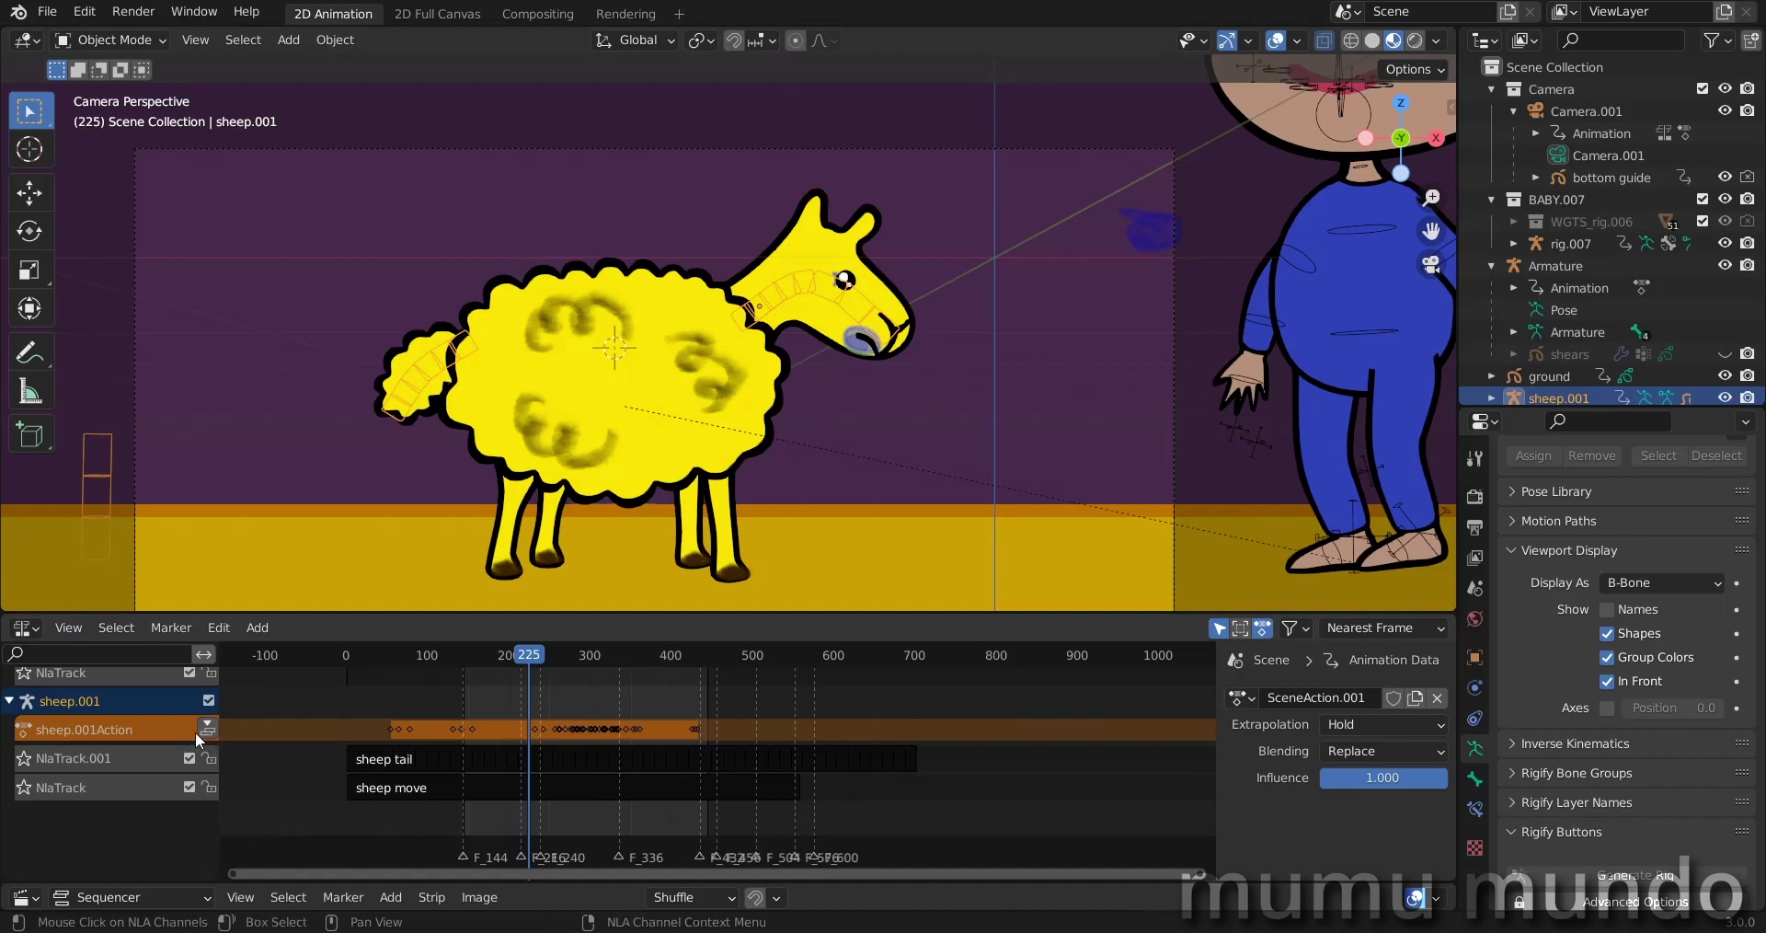
Step: Select the sheep tail strip and examine its Action Clip settings, including the action's frame range and repeat value
{"action": "left_click", "coordinate": [394, 759]}
{"action": "scroll", "coordinate": [351, 810], "scroll_direction": "up", "scroll_amount": 4}
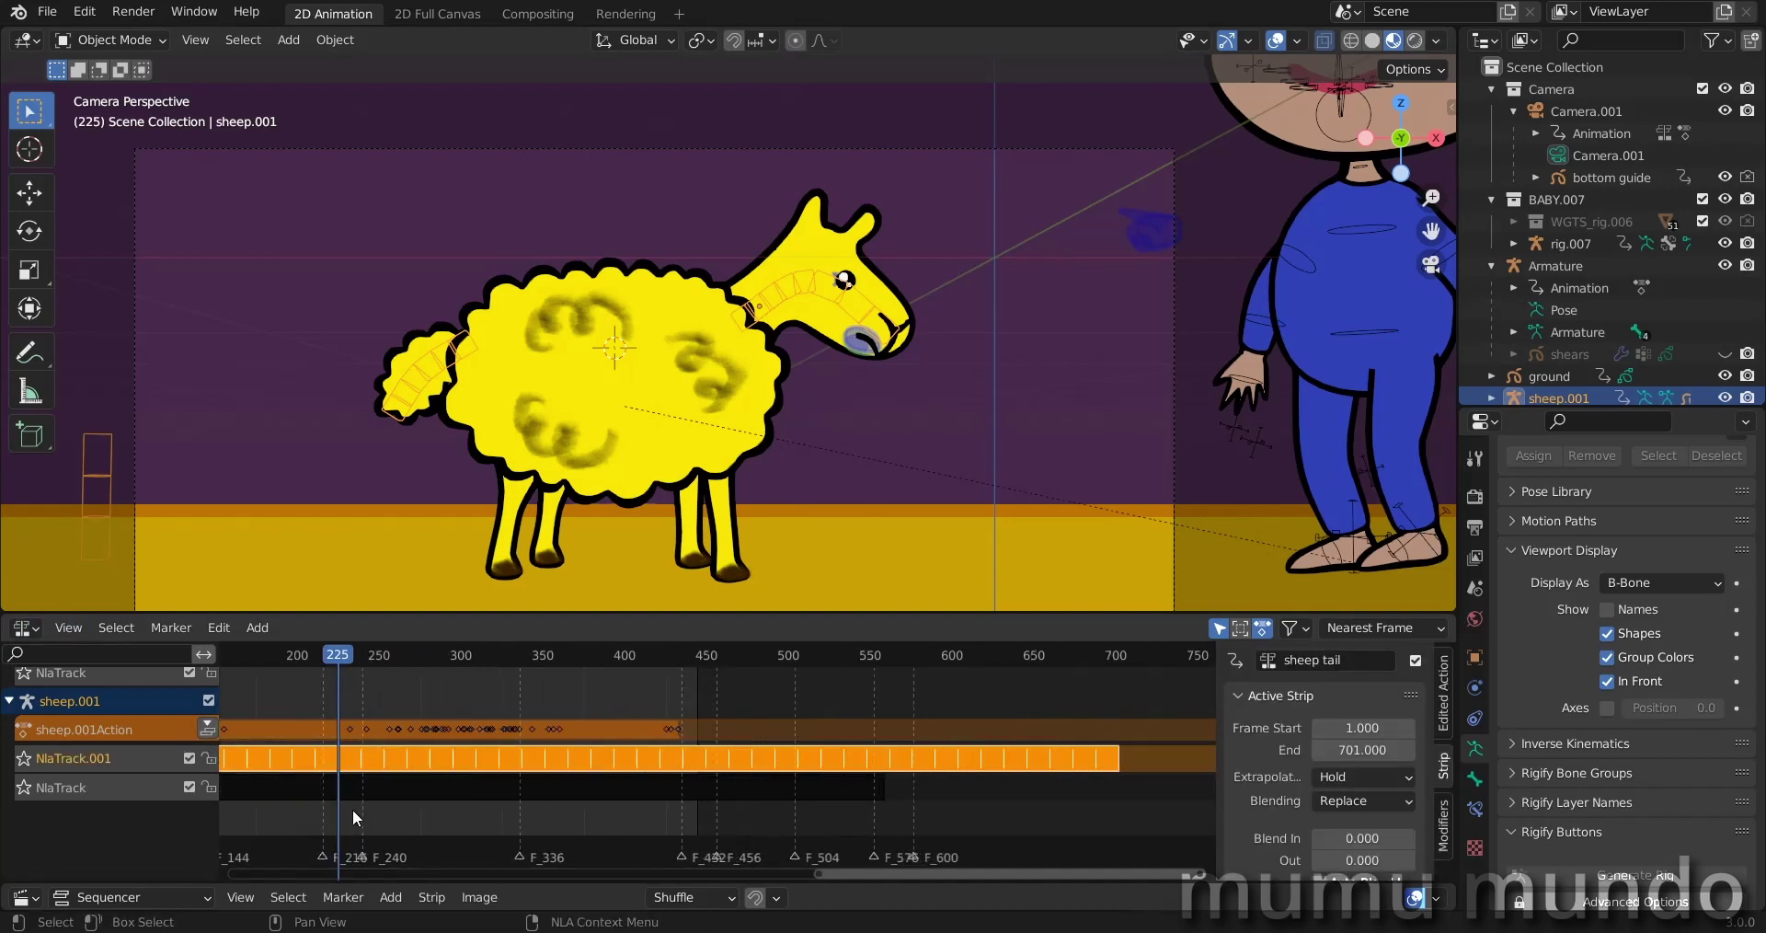
{"action": "middle_click_drag", "start_coordinate": [351, 809], "coordinate": [622, 806]}
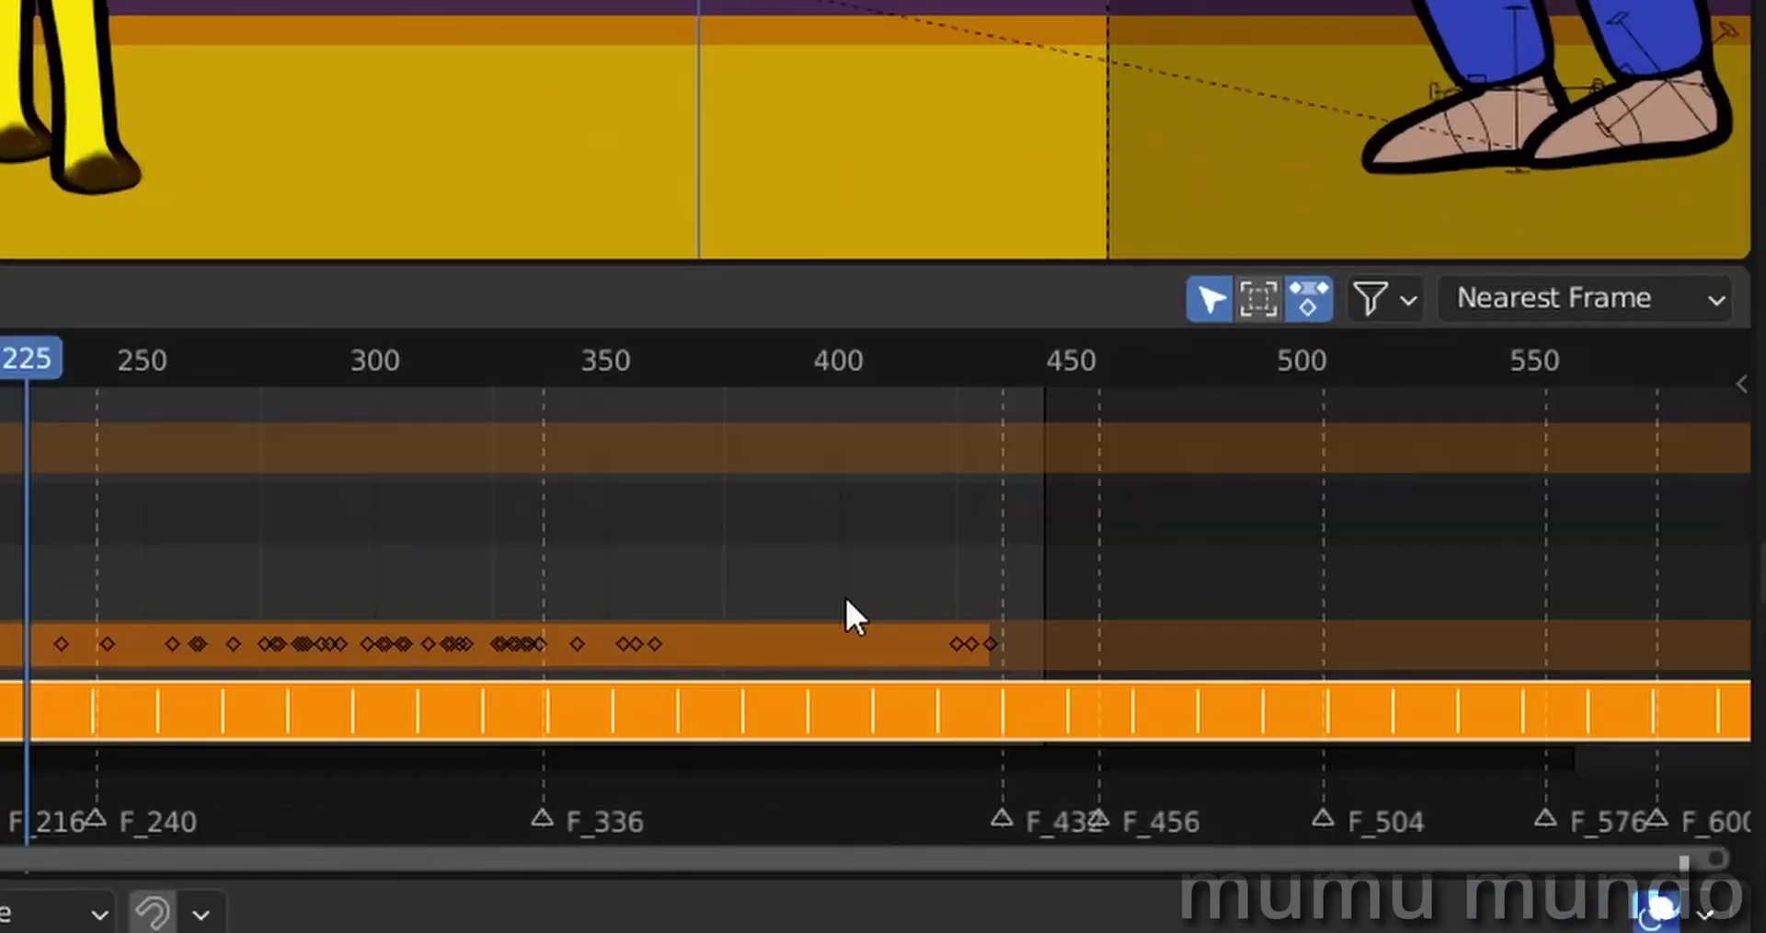
{"action": "key", "text": "n"}
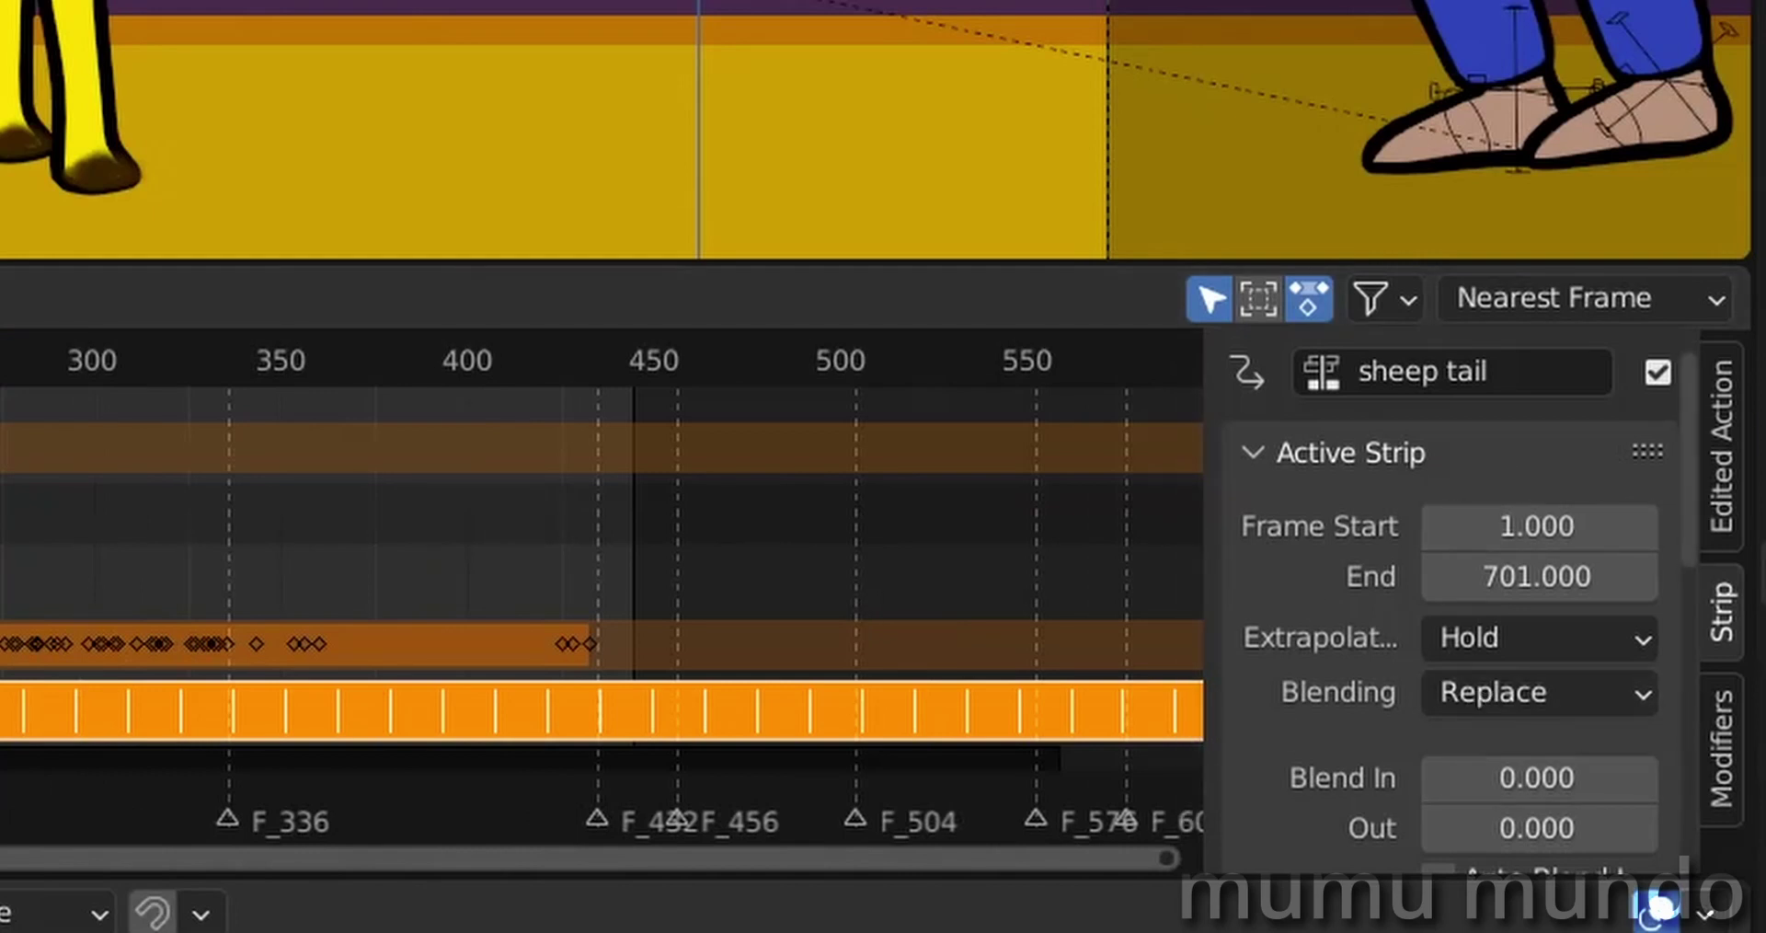
{"action": "scroll", "coordinate": [1480, 561], "scroll_direction": "down", "scroll_amount": 10}
{"action": "scroll", "coordinate": [1469, 538], "scroll_direction": "down", "scroll_amount": 3}
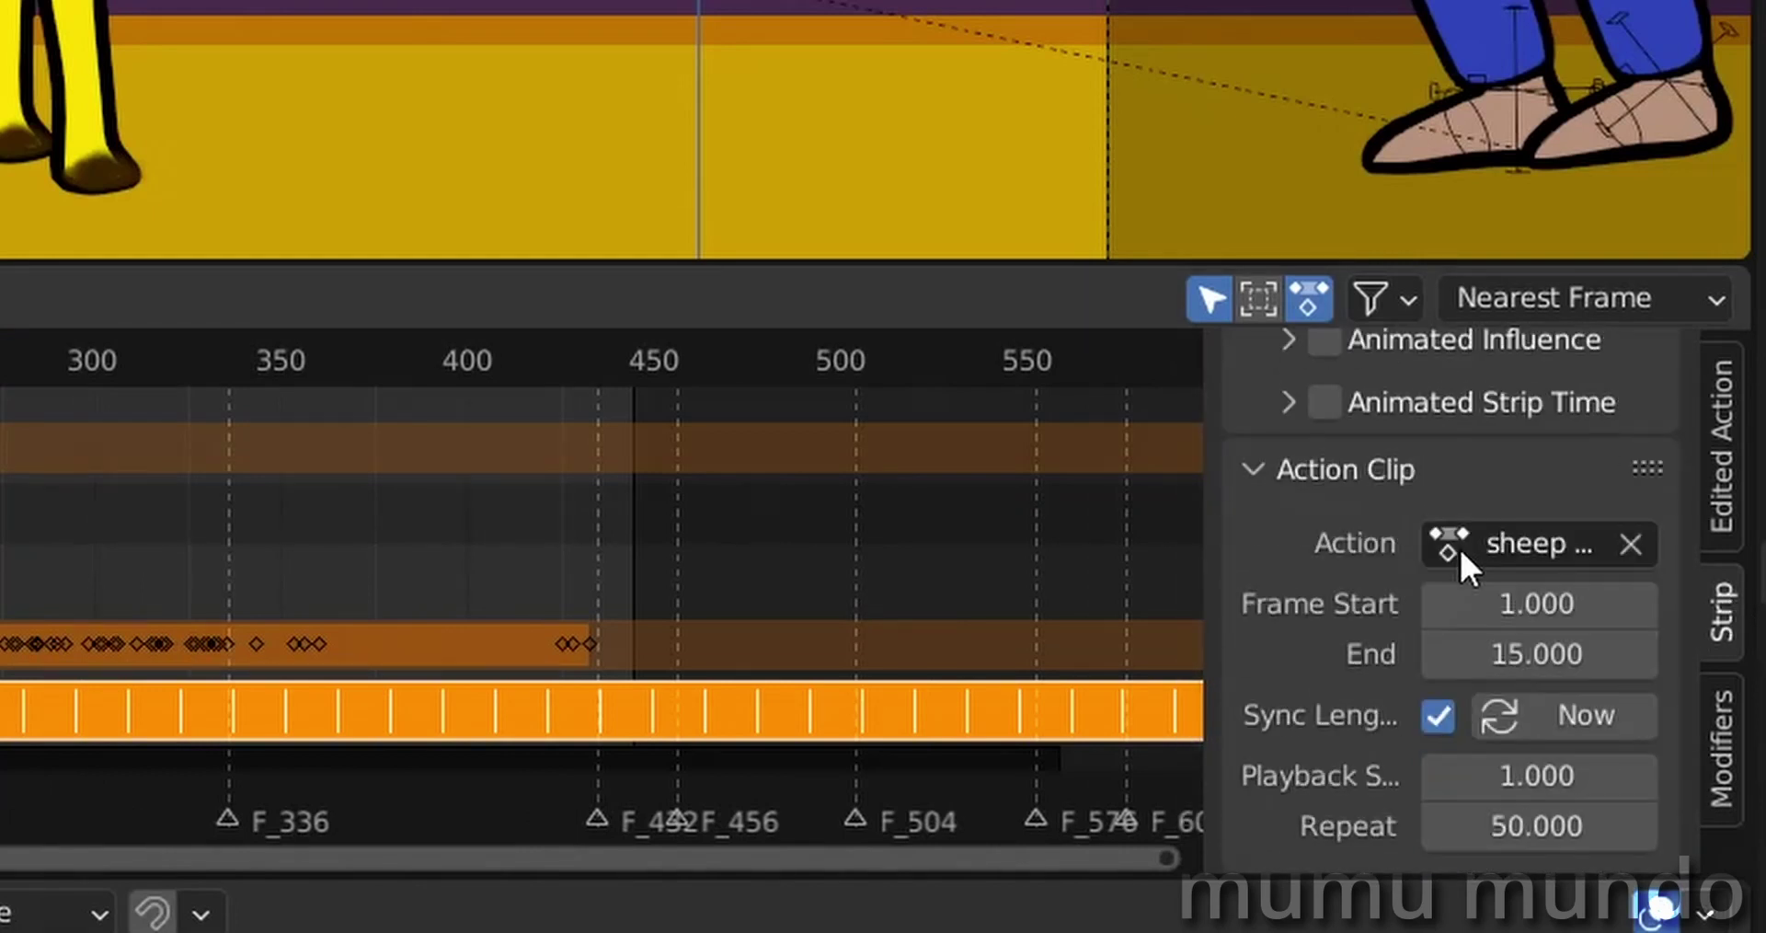
{"action": "left_click", "coordinate": [1263, 474]}
{"action": "left_click", "coordinate": [1260, 840]}
{"action": "scroll", "coordinate": [1288, 589], "scroll_direction": "down", "scroll_amount": 5}
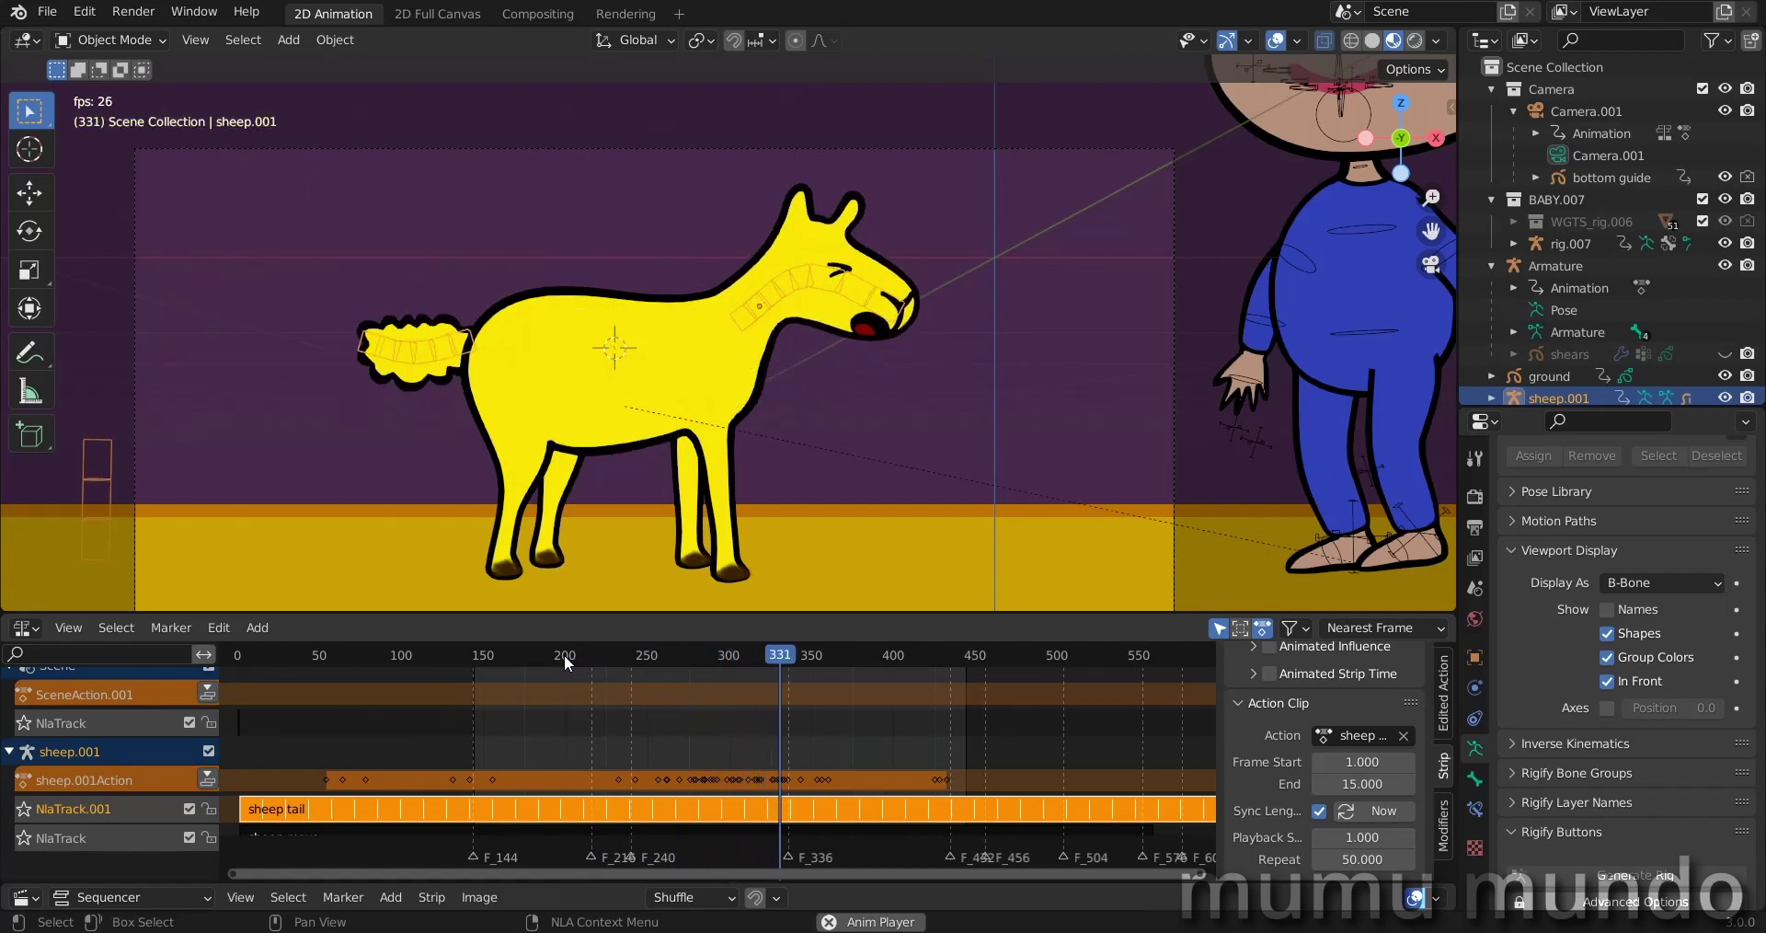
Step: Stop the playback, show the full length of the sheep tail strip and place the playhead at frame 230
{"action": "key", "text": "space"}
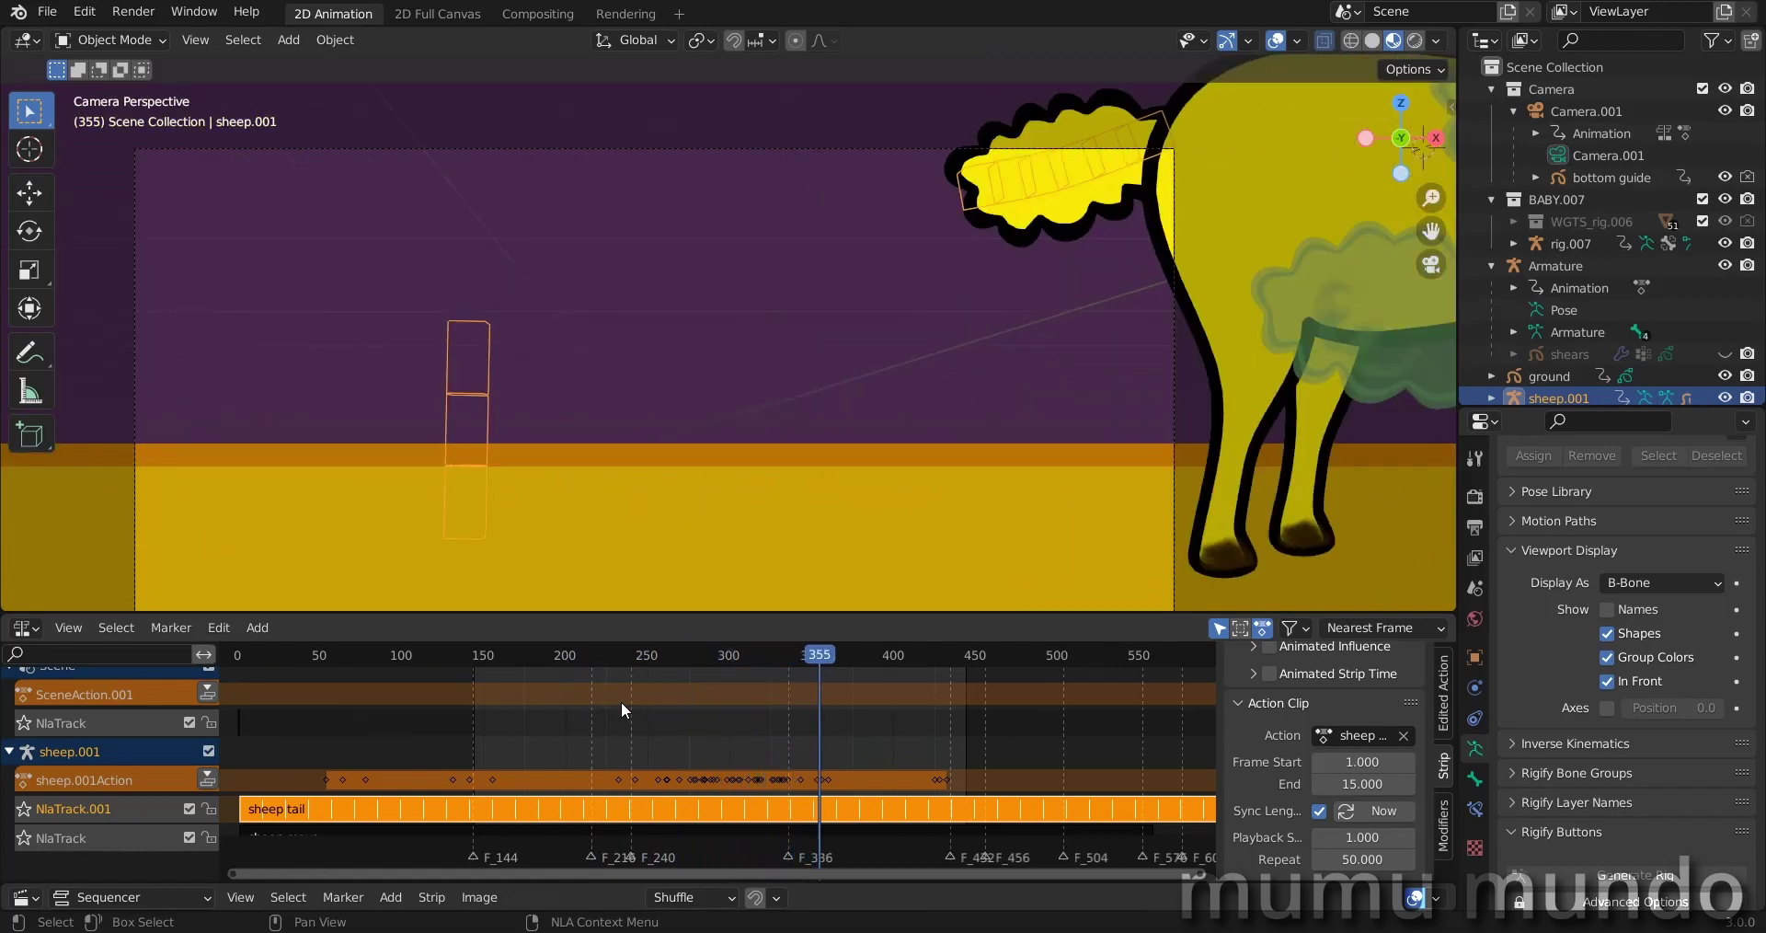
{"action": "scroll", "coordinate": [628, 702], "scroll_direction": "down", "scroll_amount": 5}
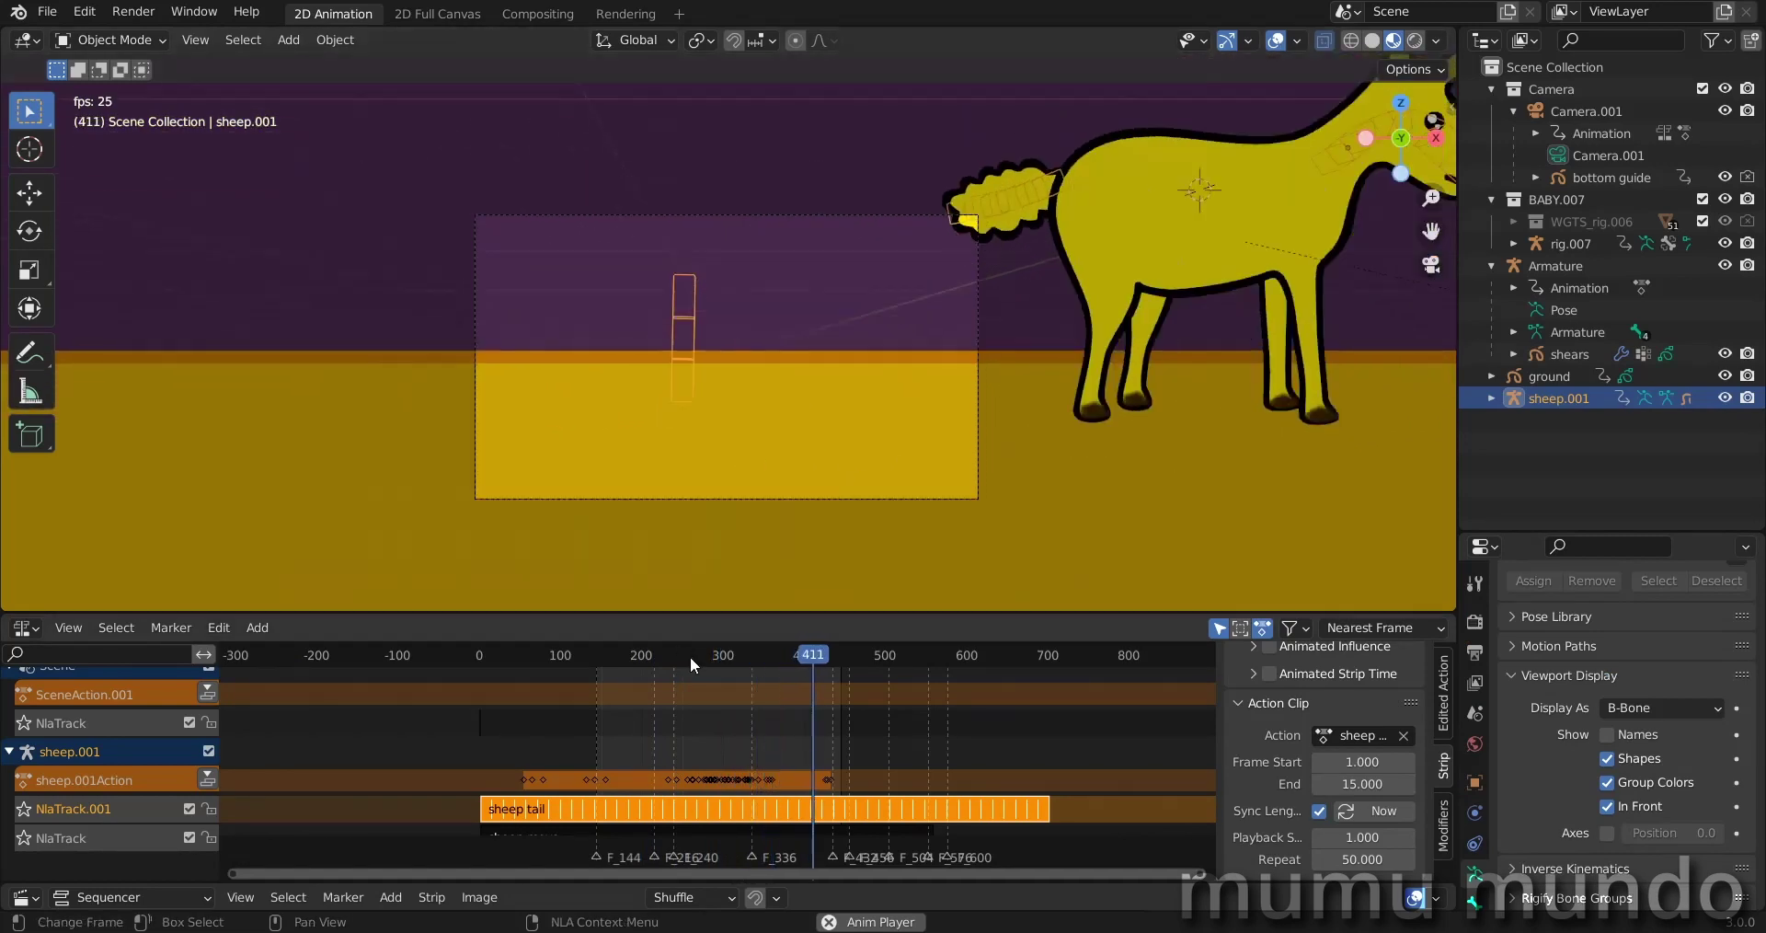
{"action": "left_click", "coordinate": [692, 655]}
{"action": "left_click_drag", "start_coordinate": [693, 655], "coordinate": [665, 655]}
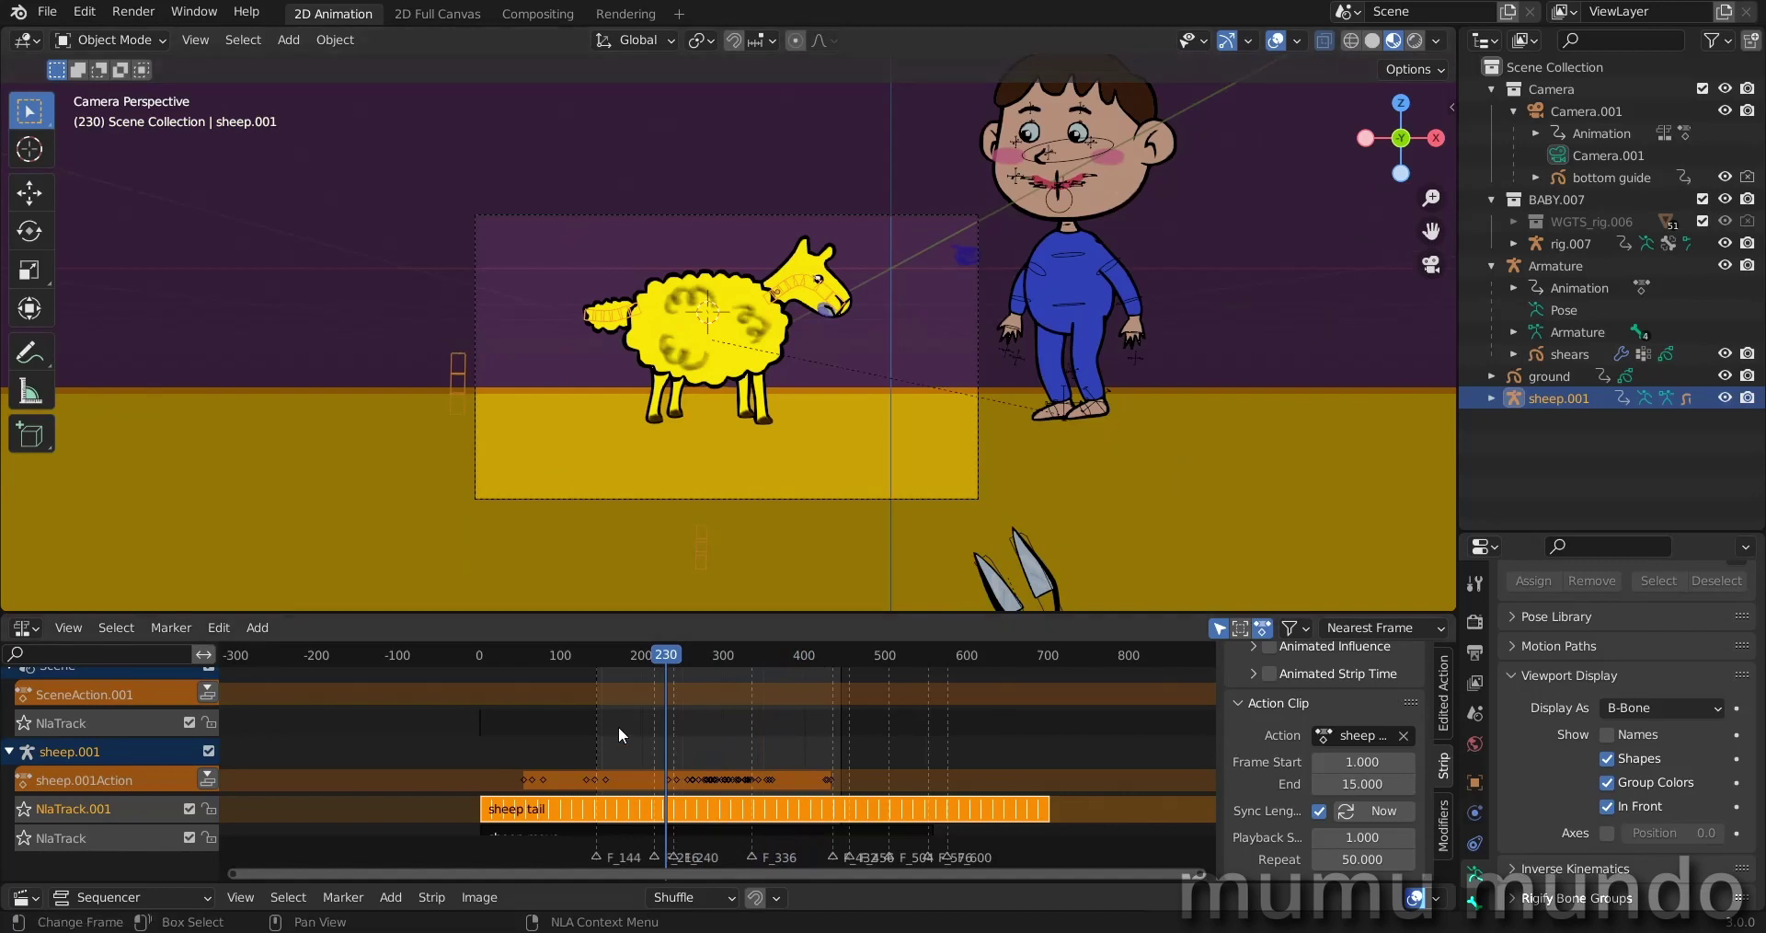
Step: Select the shears' armature and show its ArmatureAction keyframes in the Action Editor
{"action": "left_click", "coordinate": [1032, 543]}
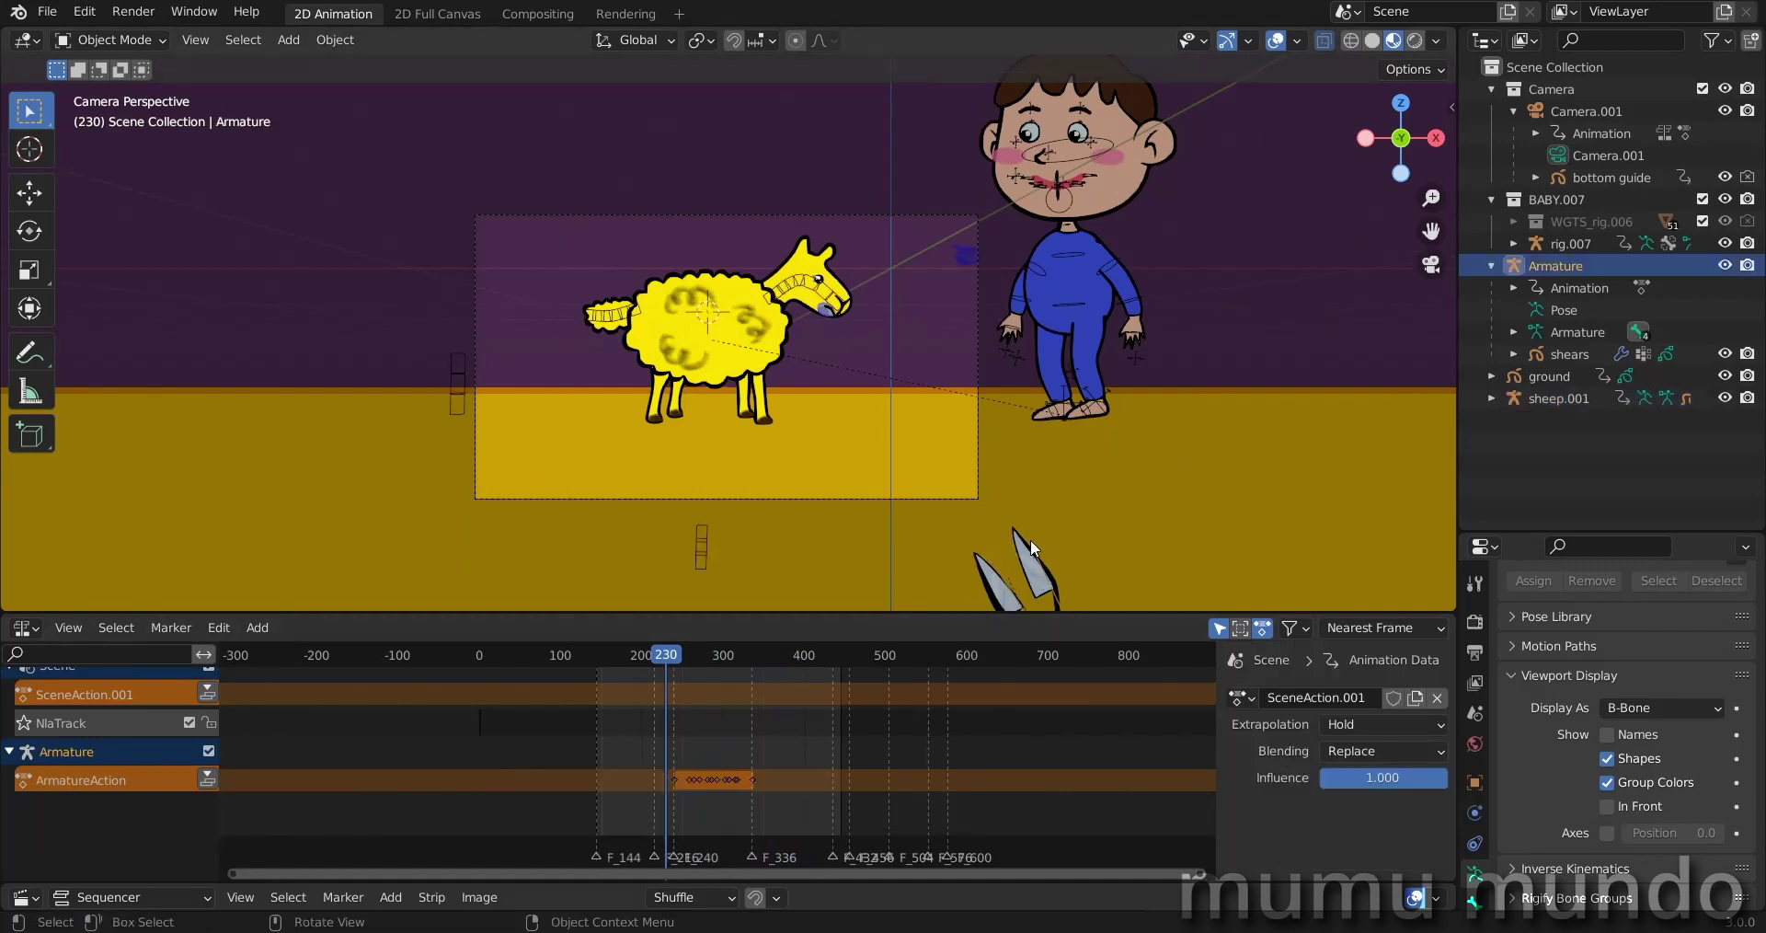
{"action": "left_click", "coordinate": [31, 629]}
{"action": "left_click", "coordinate": [287, 683]}
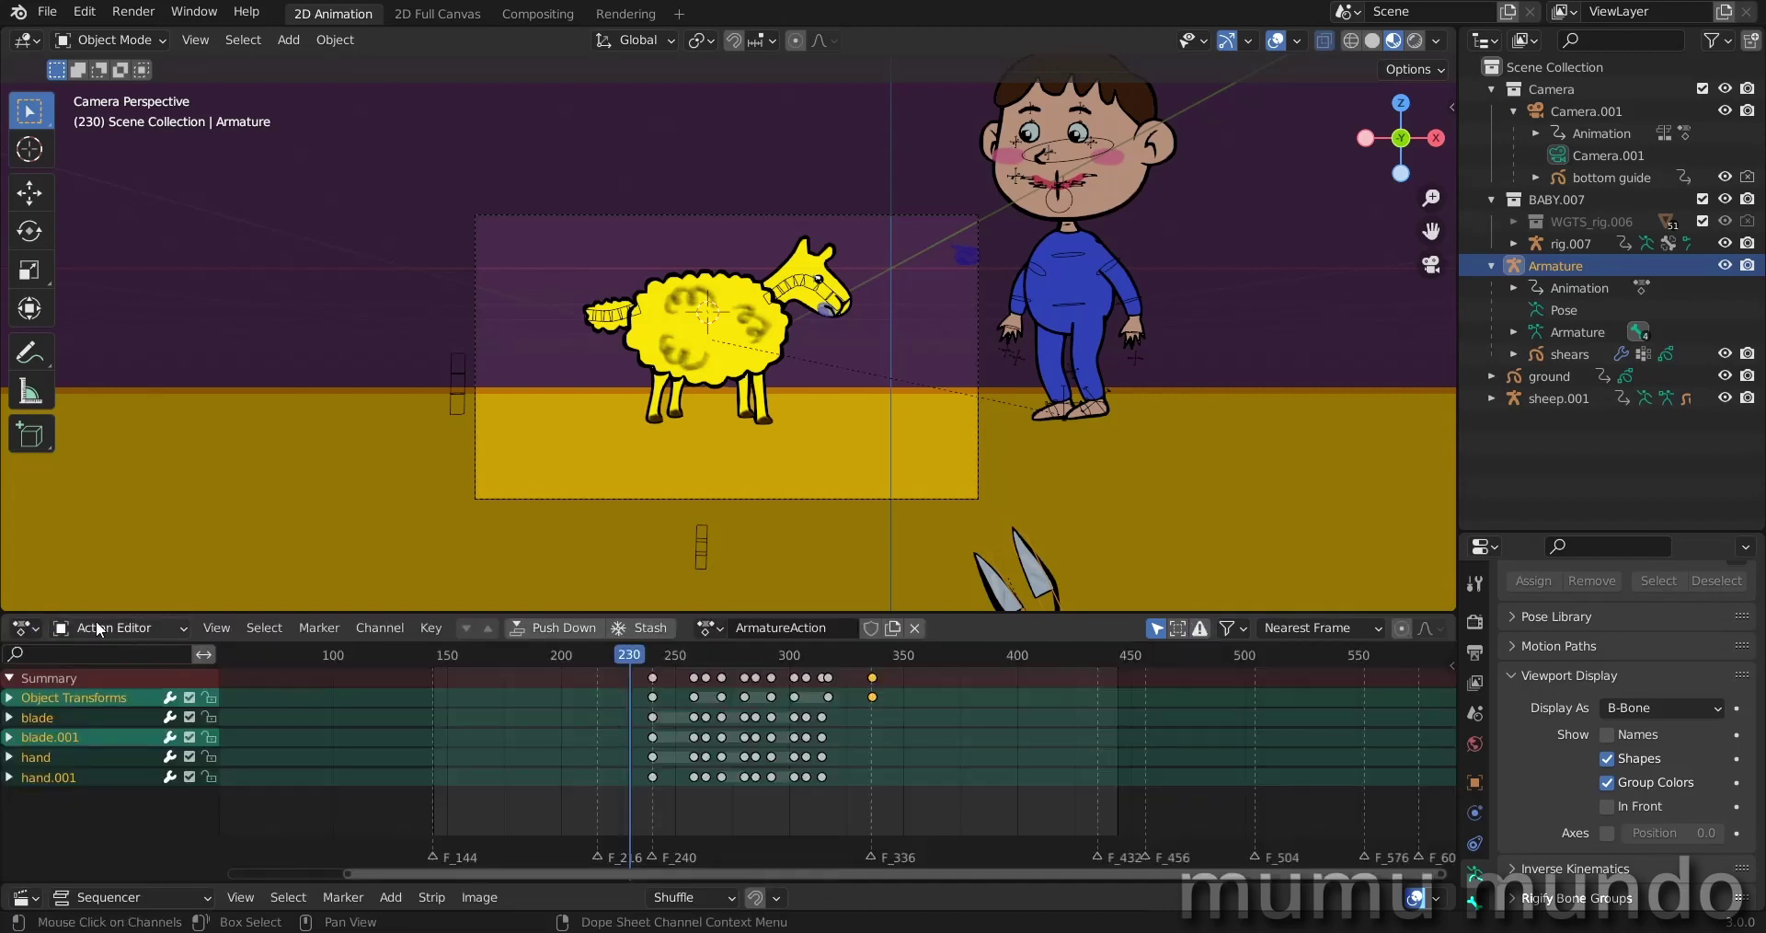
{"action": "scroll", "coordinate": [462, 798], "scroll_direction": "up", "scroll_amount": 2}
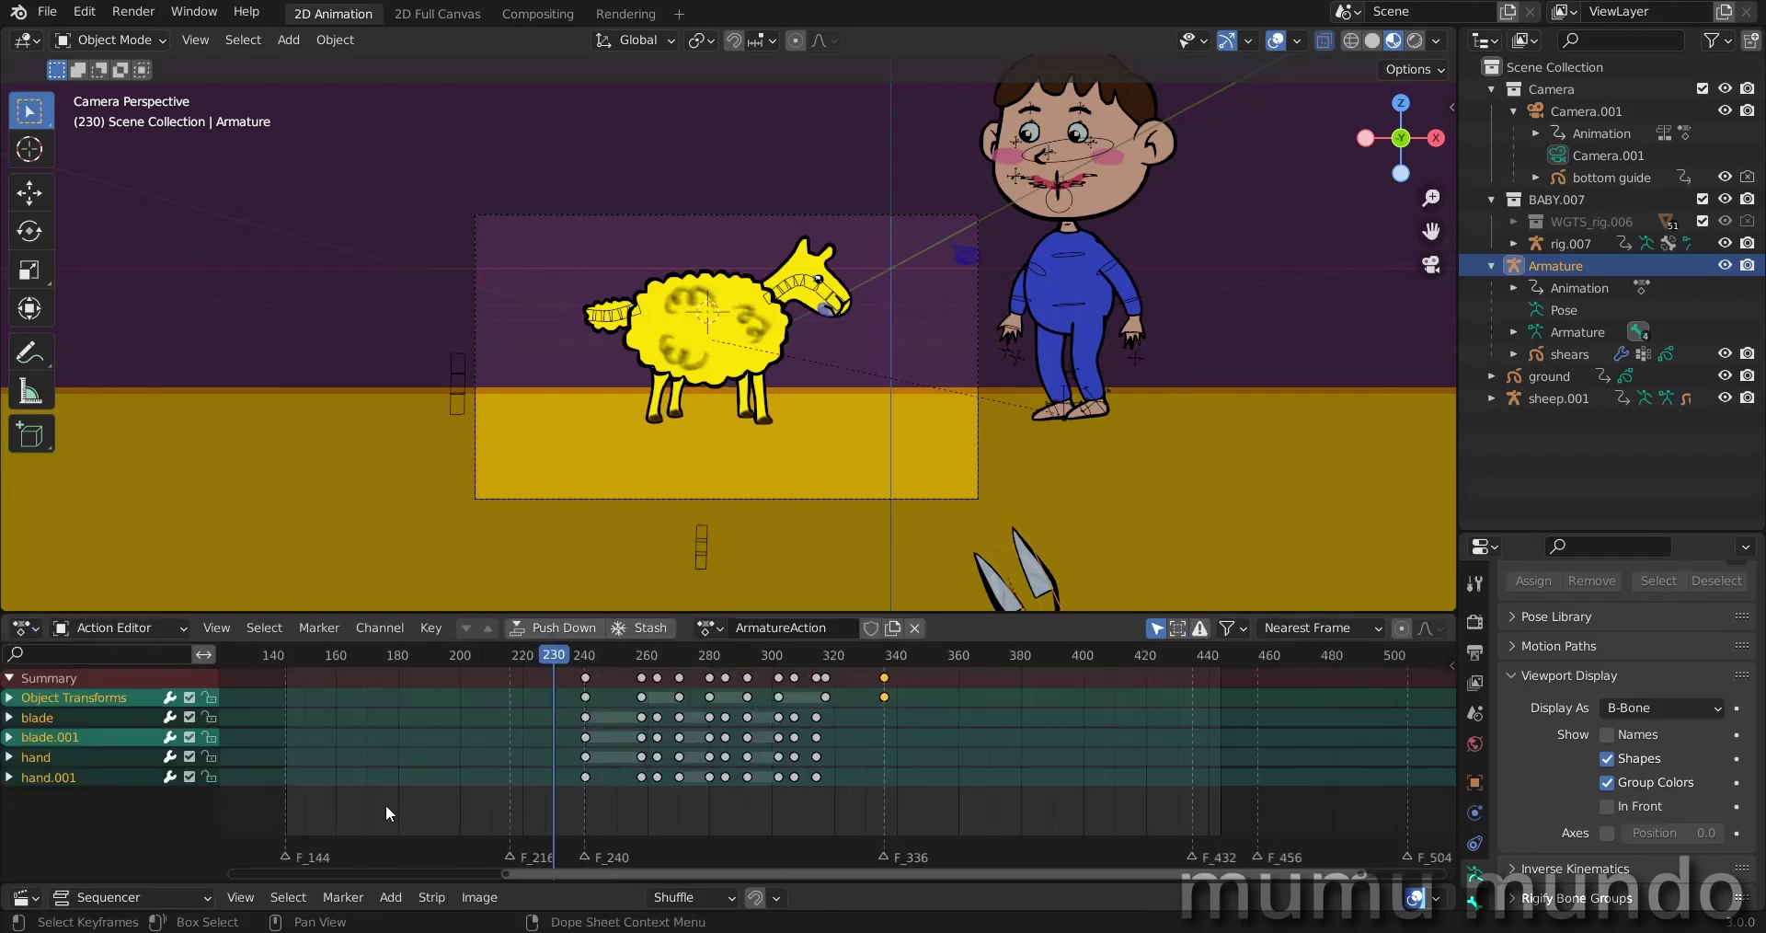
Step: Select the Object Transforms channel and scrub the shears' movement to frame 272
{"action": "left_click", "coordinate": [52, 697]}
{"action": "scroll", "coordinate": [458, 735], "scroll_direction": "up", "scroll_amount": 4}
{"action": "left_click_drag", "start_coordinate": [370, 659], "coordinate": [573, 678]}
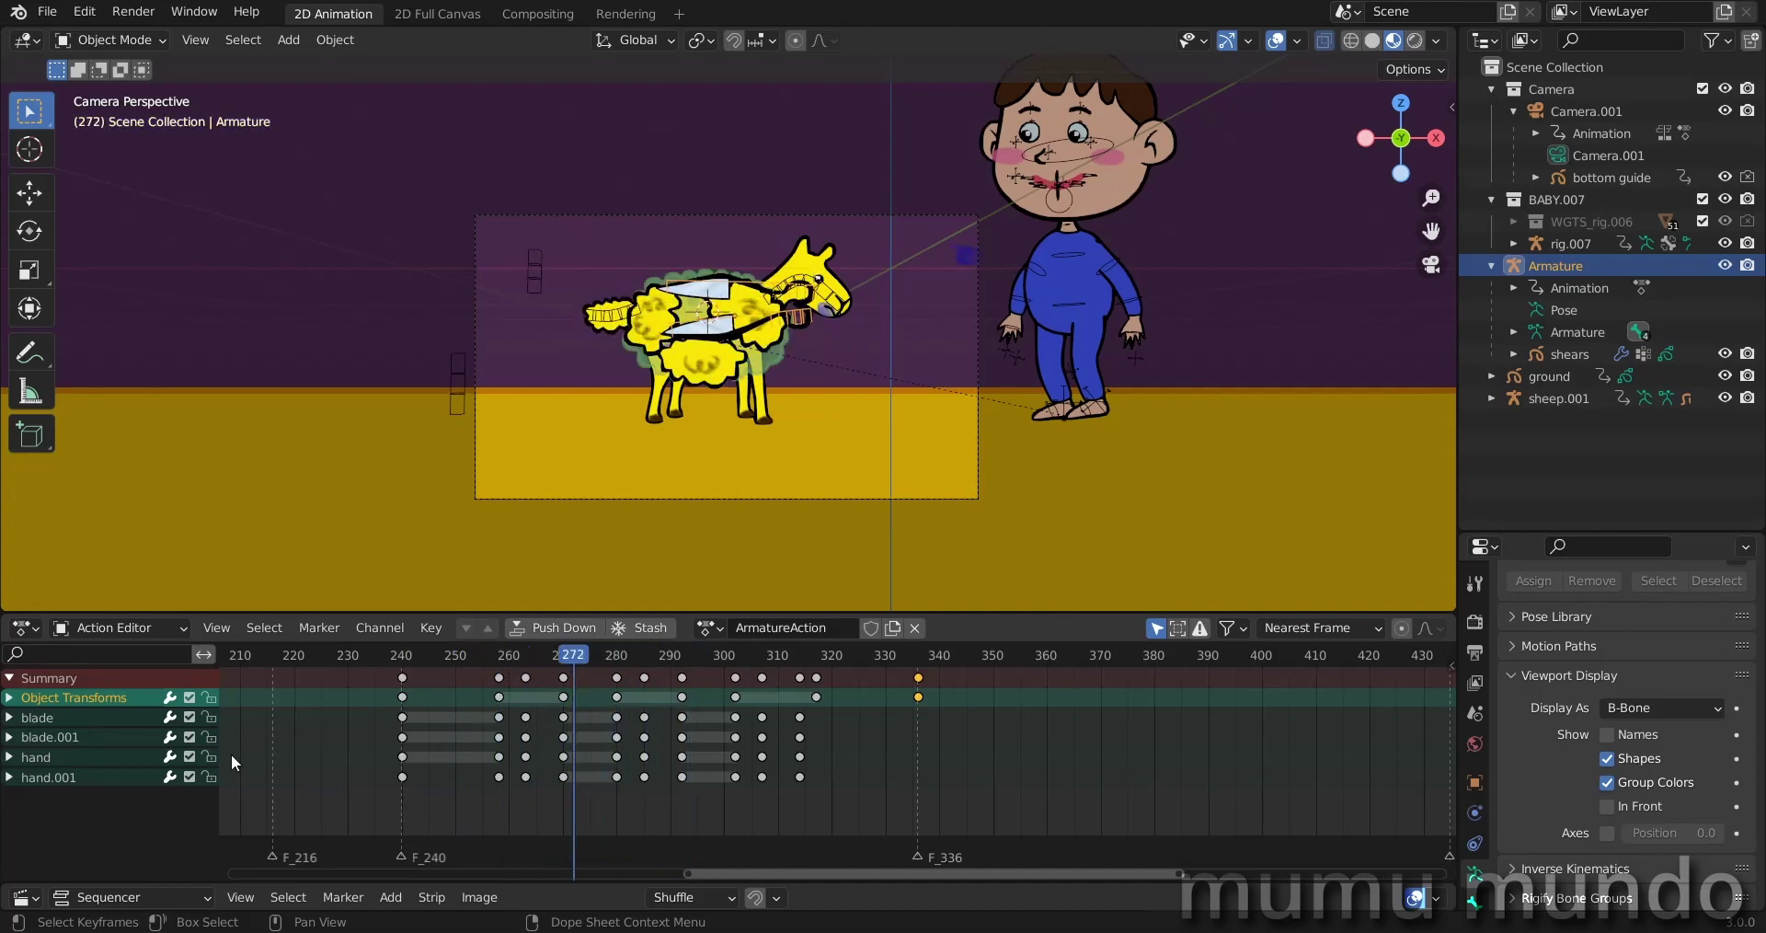
Step: Select the blade, blade.001, hand and hand.001 channels in turn, then scrub the shears' opening and closing to frame 261
{"action": "left_click", "coordinate": [68, 721]}
{"action": "left_click", "coordinate": [69, 734]}
{"action": "left_click", "coordinate": [67, 755]}
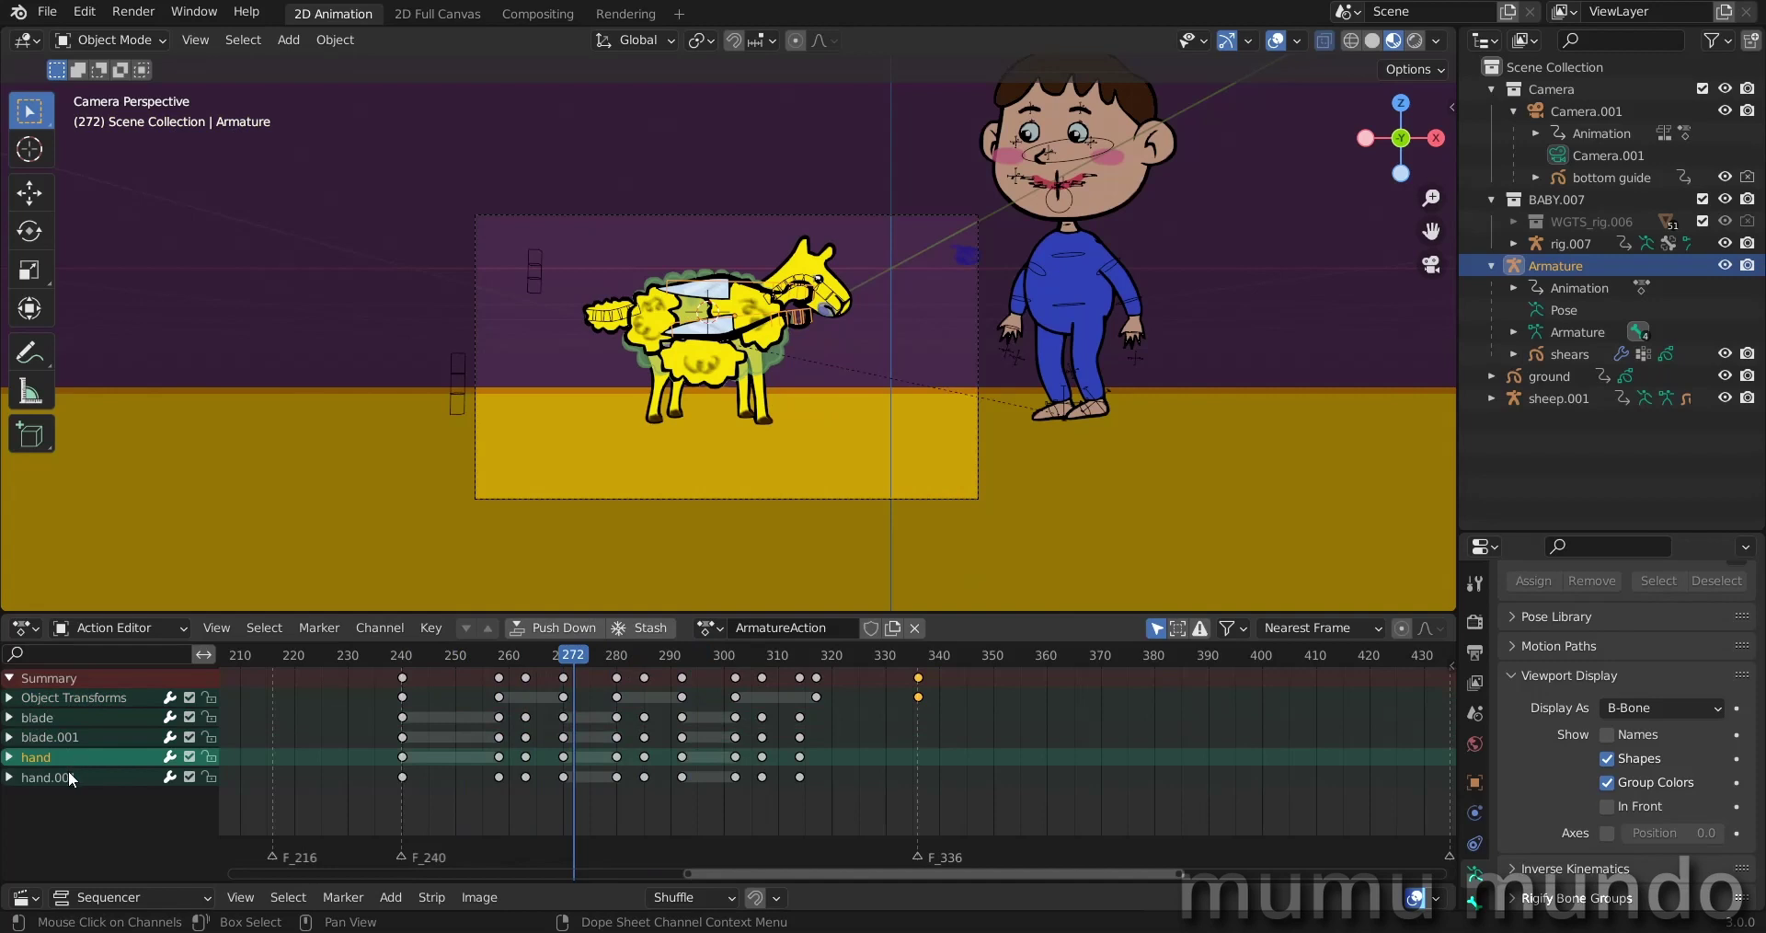
{"action": "left_click", "coordinate": [68, 775]}
{"action": "left_click_drag", "start_coordinate": [402, 656], "coordinate": [423, 653]}
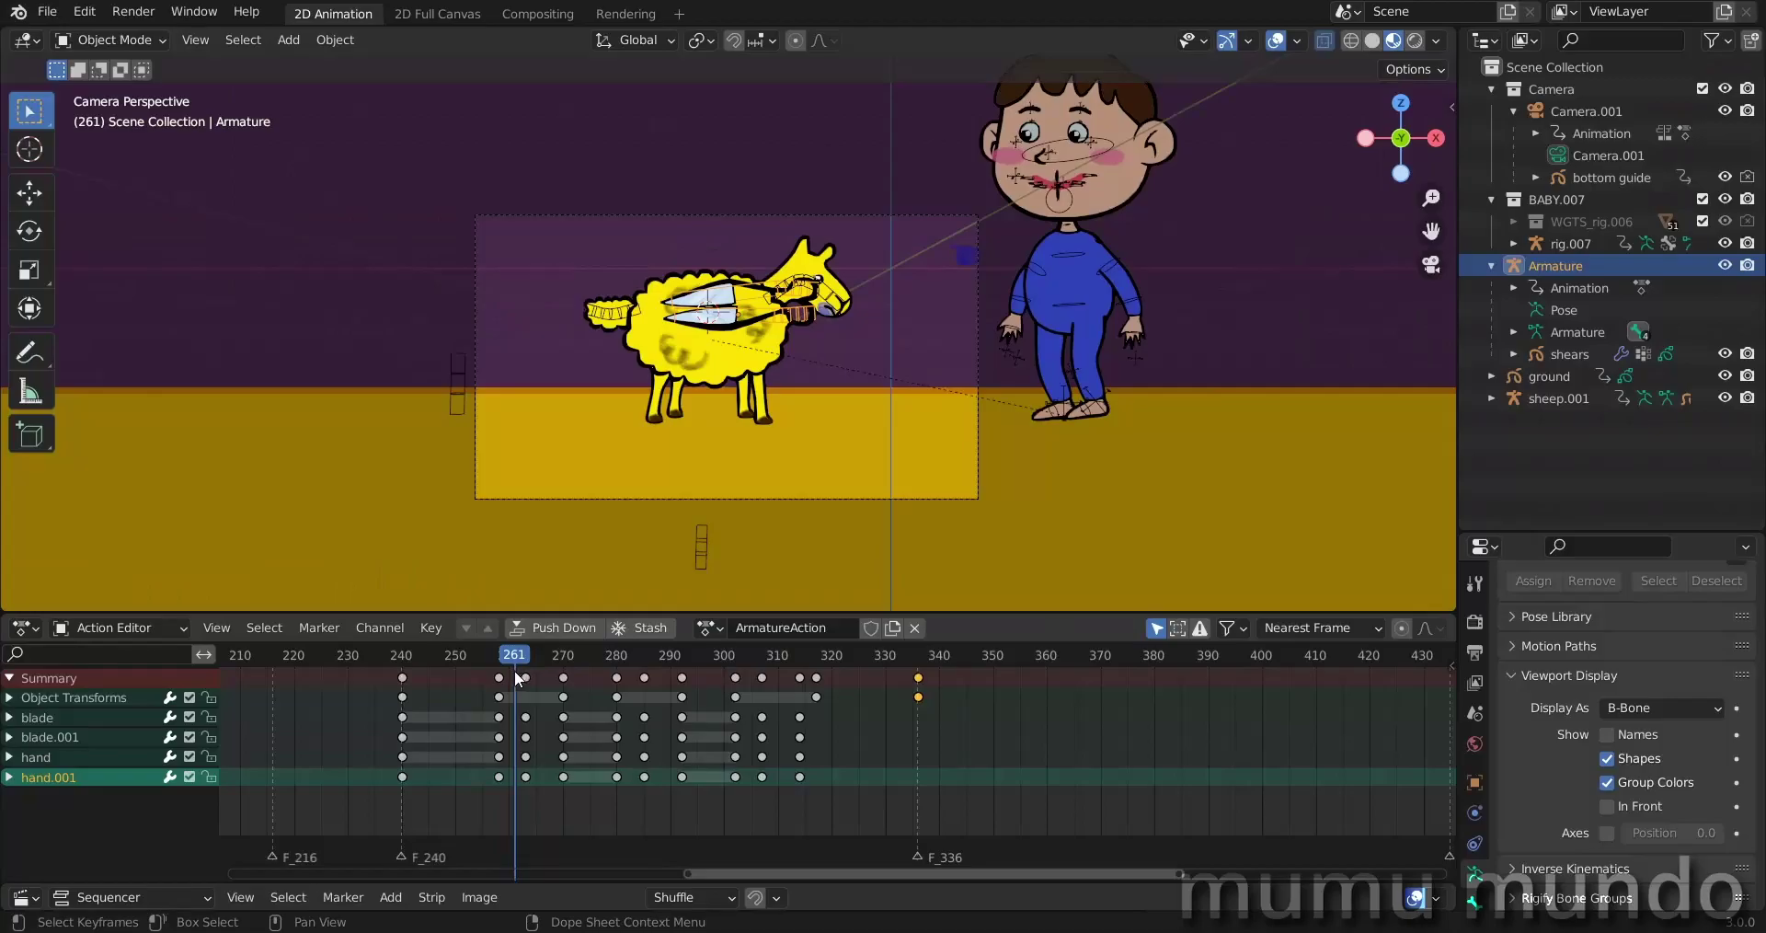
Step: Enlarge the Sequencer, place the playhead at frame 259, select the first two scissors sound strips in turn, and shrink the Sequencer again
{"action": "left_click_drag", "start_coordinate": [120, 882], "coordinate": [119, 726]}
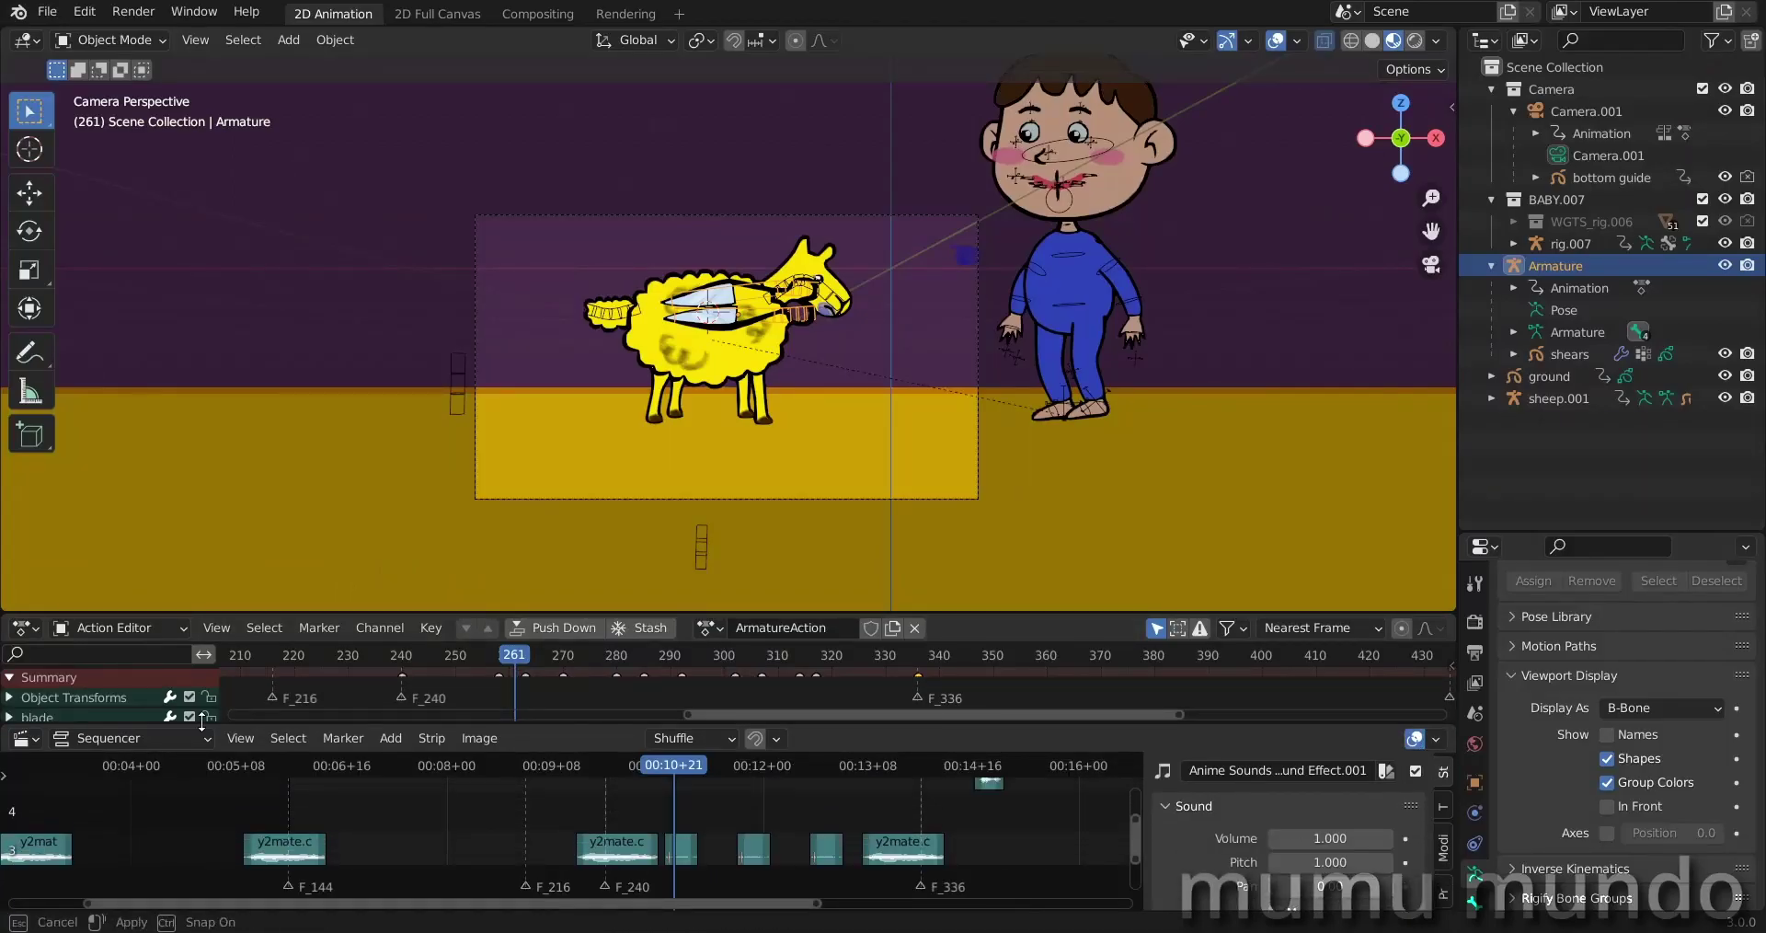
{"action": "scroll", "coordinate": [830, 813], "scroll_direction": "up", "scroll_amount": 6}
{"action": "middle_click_drag", "start_coordinate": [826, 808], "coordinate": [571, 796]}
{"action": "mouse_move", "coordinate": [521, 765]}
{"action": "left_mouse_down"}
{"action": "mouse_move", "coordinate": [550, 773]}
{"action": "mouse_move", "coordinate": [526, 791]}
{"action": "left_mouse_up"}
{"action": "left_click", "coordinate": [550, 837]}
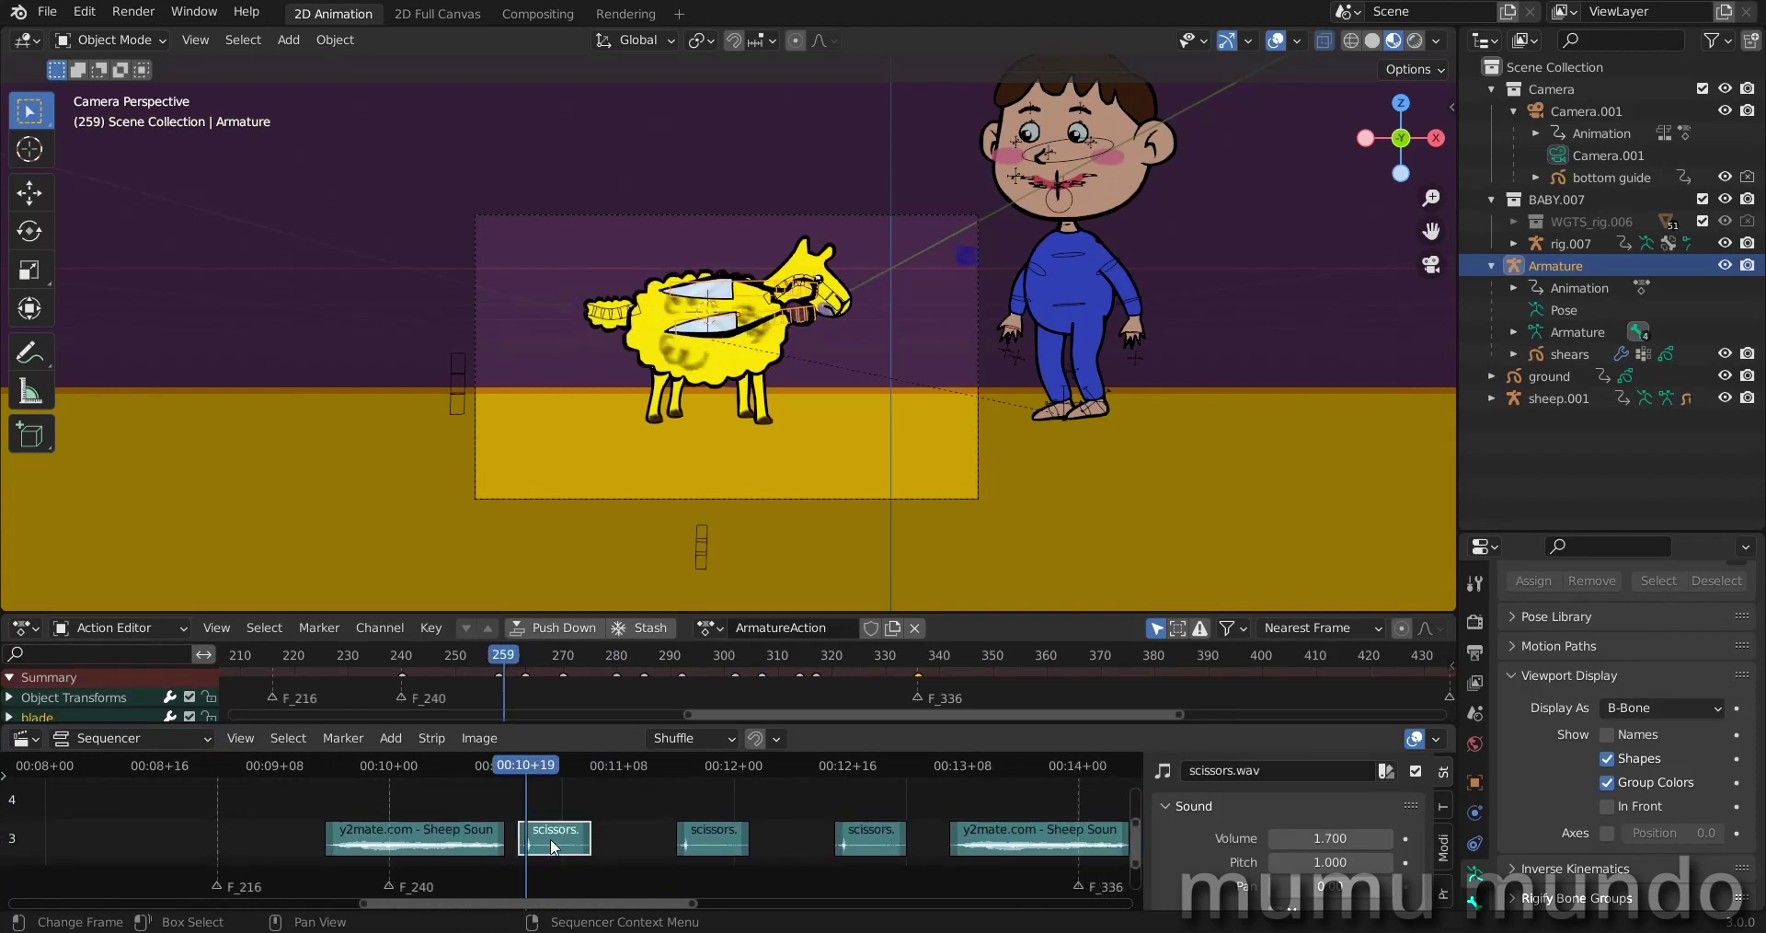
{"action": "left_click", "coordinate": [709, 835]}
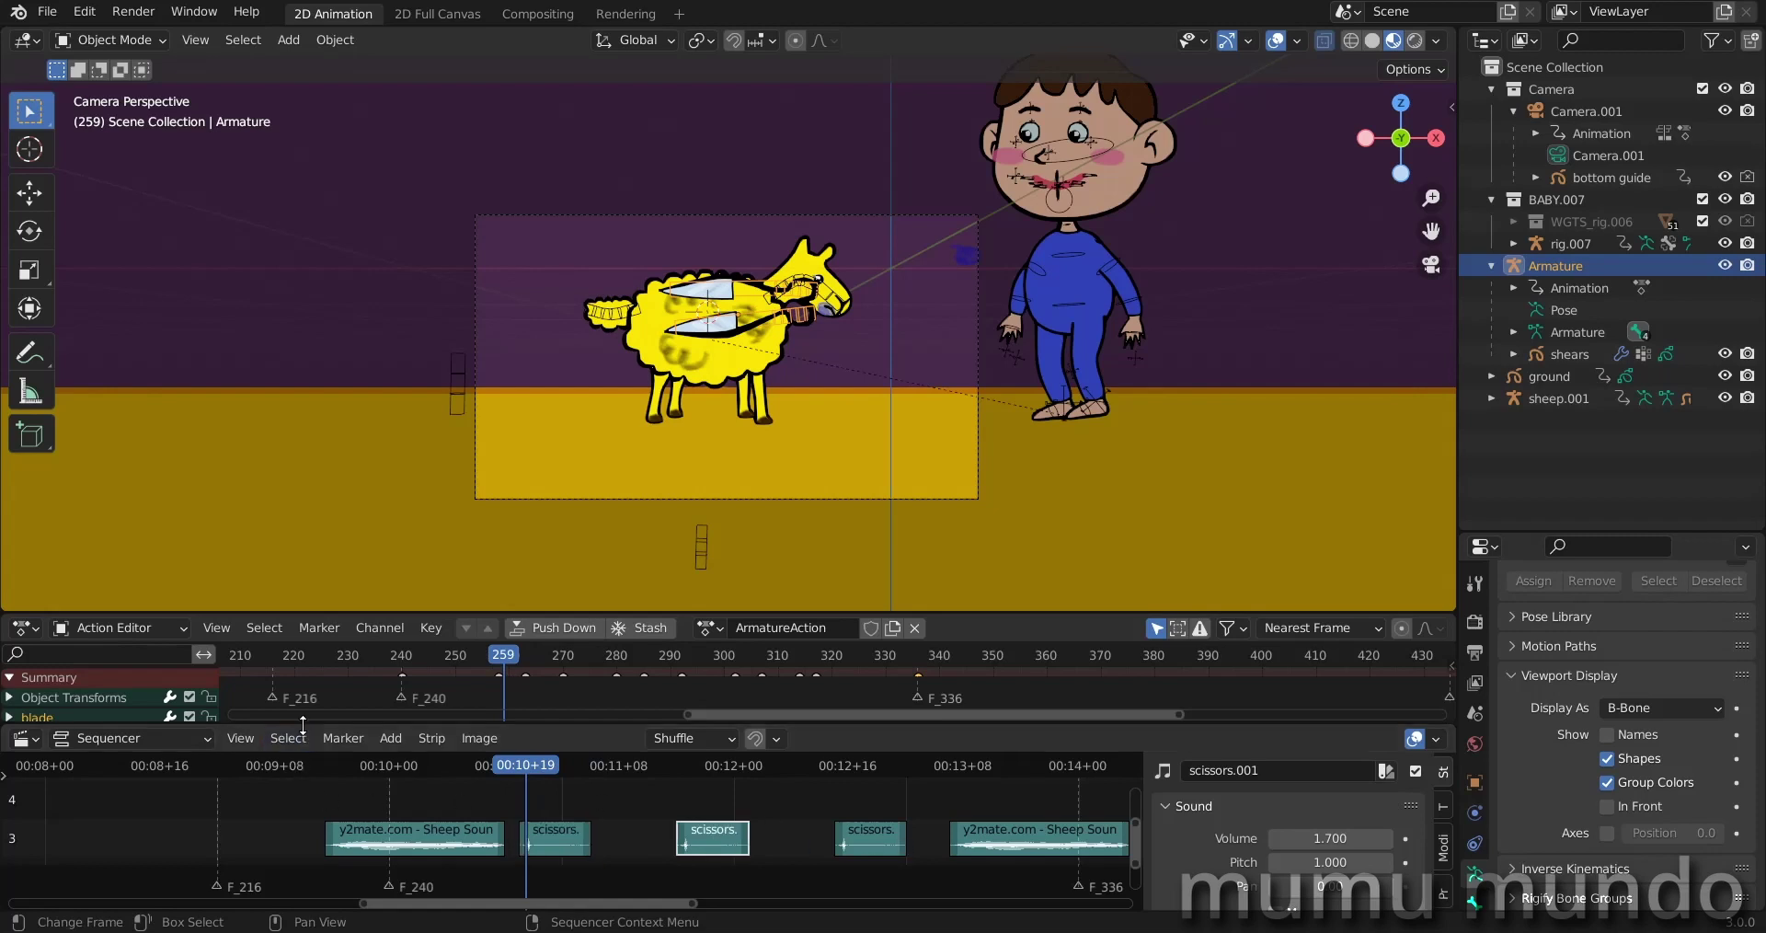
{"action": "left_click_drag", "start_coordinate": [303, 724], "coordinate": [308, 809]}
Step: Switch the shears' armature to Pose Mode and select the upper hand bone, then the blade bone
{"action": "scroll", "coordinate": [807, 370], "scroll_direction": "up", "scroll_amount": 5}
{"action": "scroll", "coordinate": [786, 372], "scroll_direction": "down", "scroll_amount": 4}
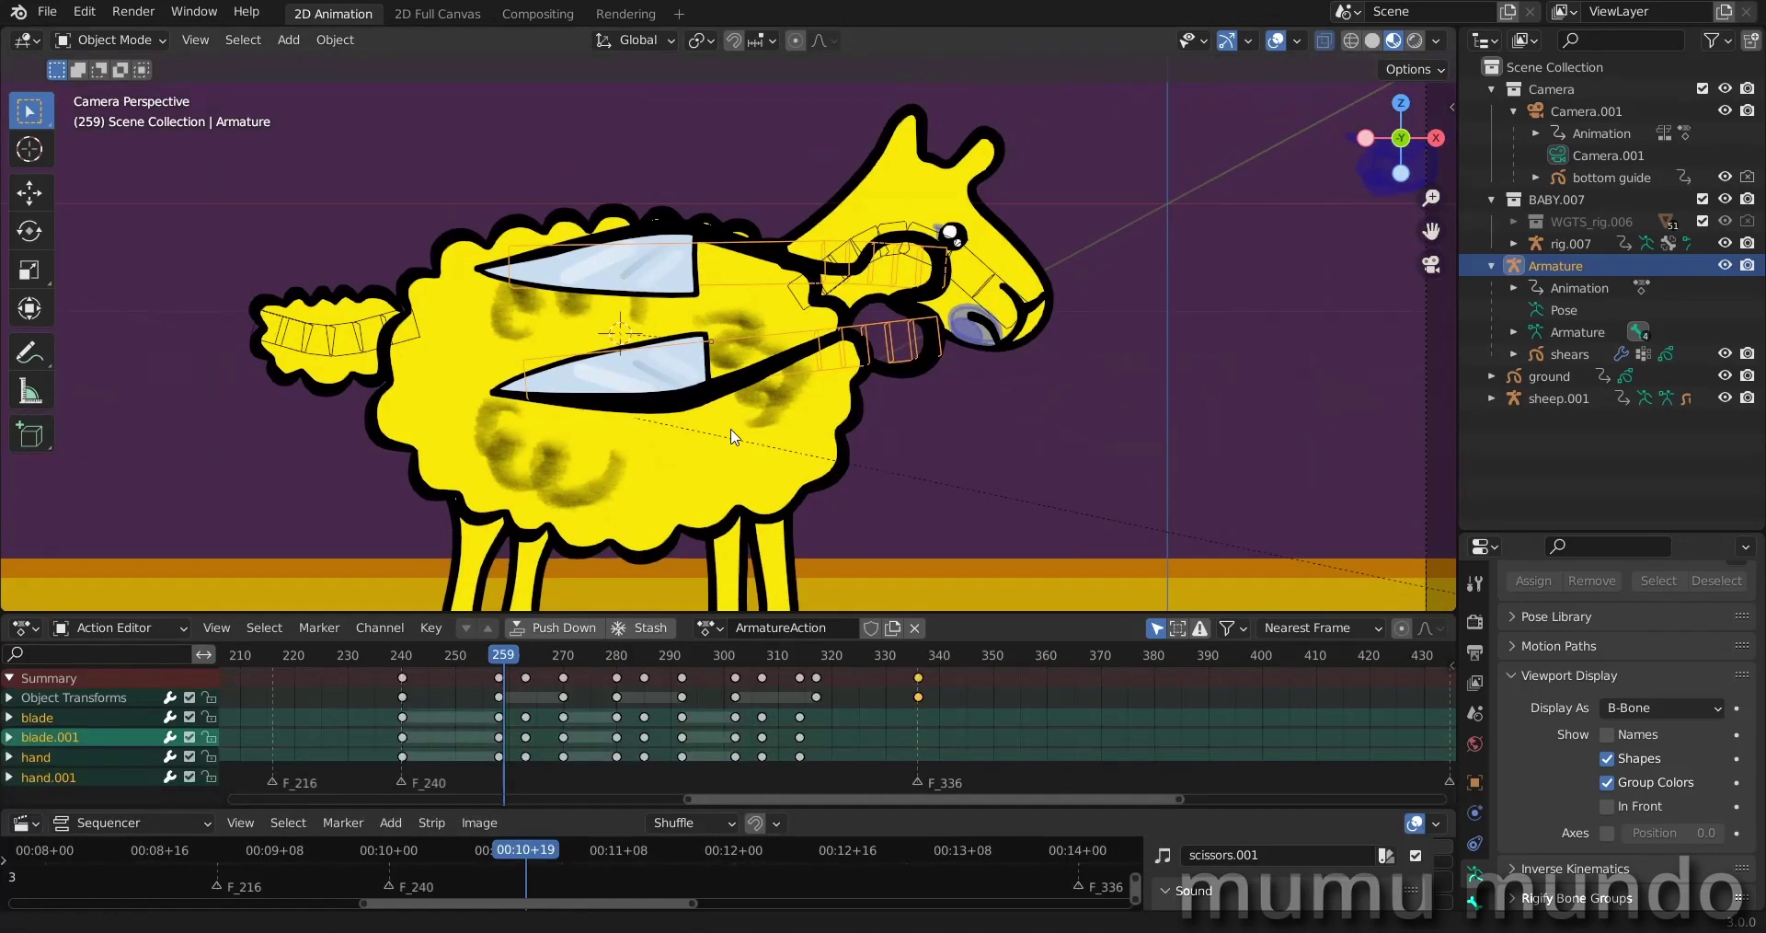
{"action": "key", "text": "ctrl+Tab"}
{"action": "left_click", "coordinate": [873, 306]}
{"action": "left_click", "coordinate": [747, 287]}
{"action": "left_click", "coordinate": [745, 290]}
{"action": "left_click", "coordinate": [744, 292]}
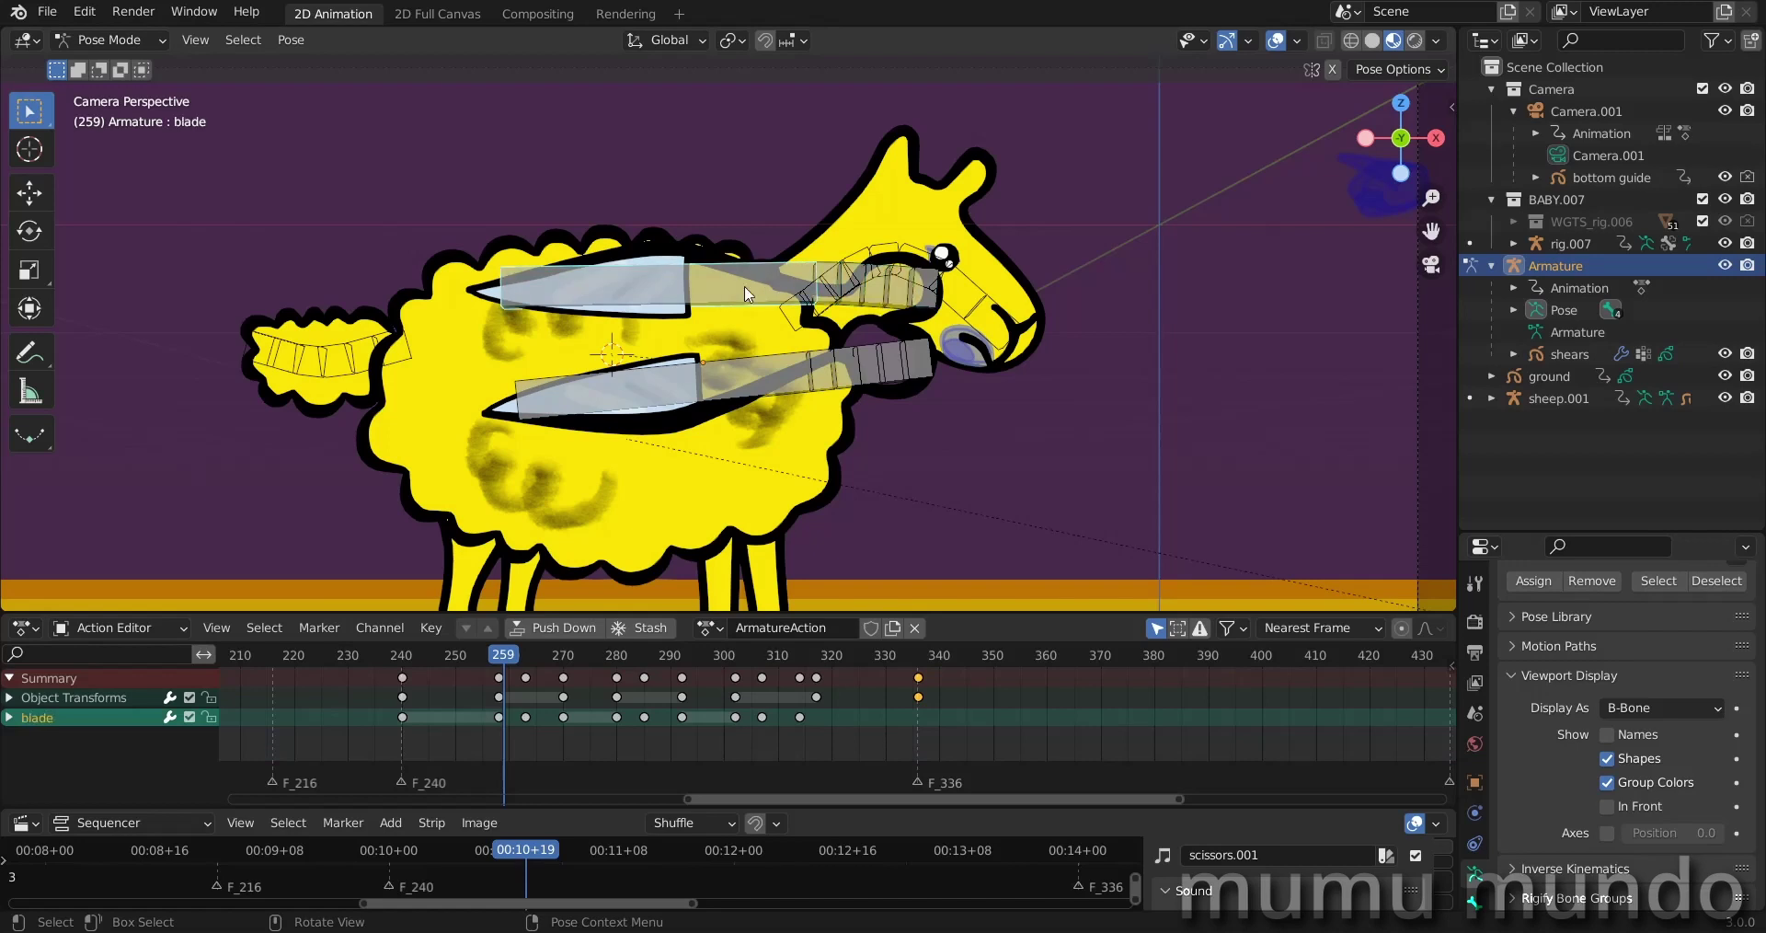
Step: Go through the shears' four bones again by selecting each hand and blade bone, including hand.001 on the lower handle
{"action": "left_click", "coordinate": [880, 363]}
{"action": "left_click", "coordinate": [732, 373]}
{"action": "left_click", "coordinate": [884, 292]}
{"action": "left_click", "coordinate": [587, 305]}
{"action": "left_click", "coordinate": [887, 381]}
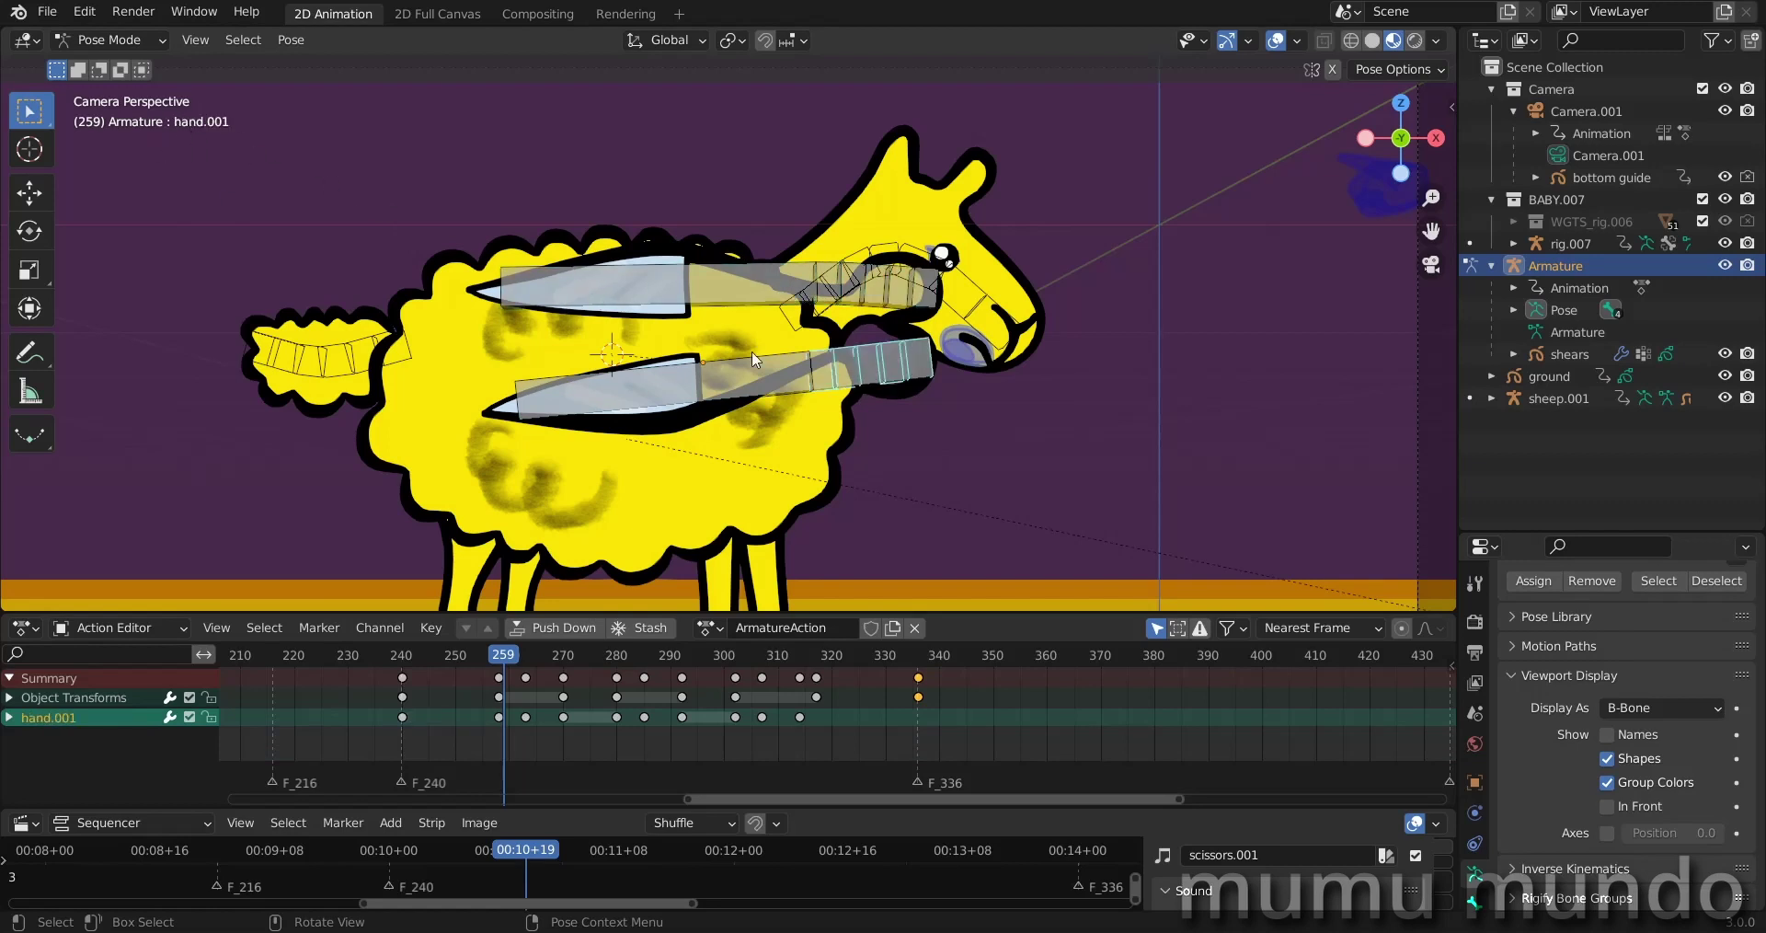
{"action": "left_click", "coordinate": [692, 393]}
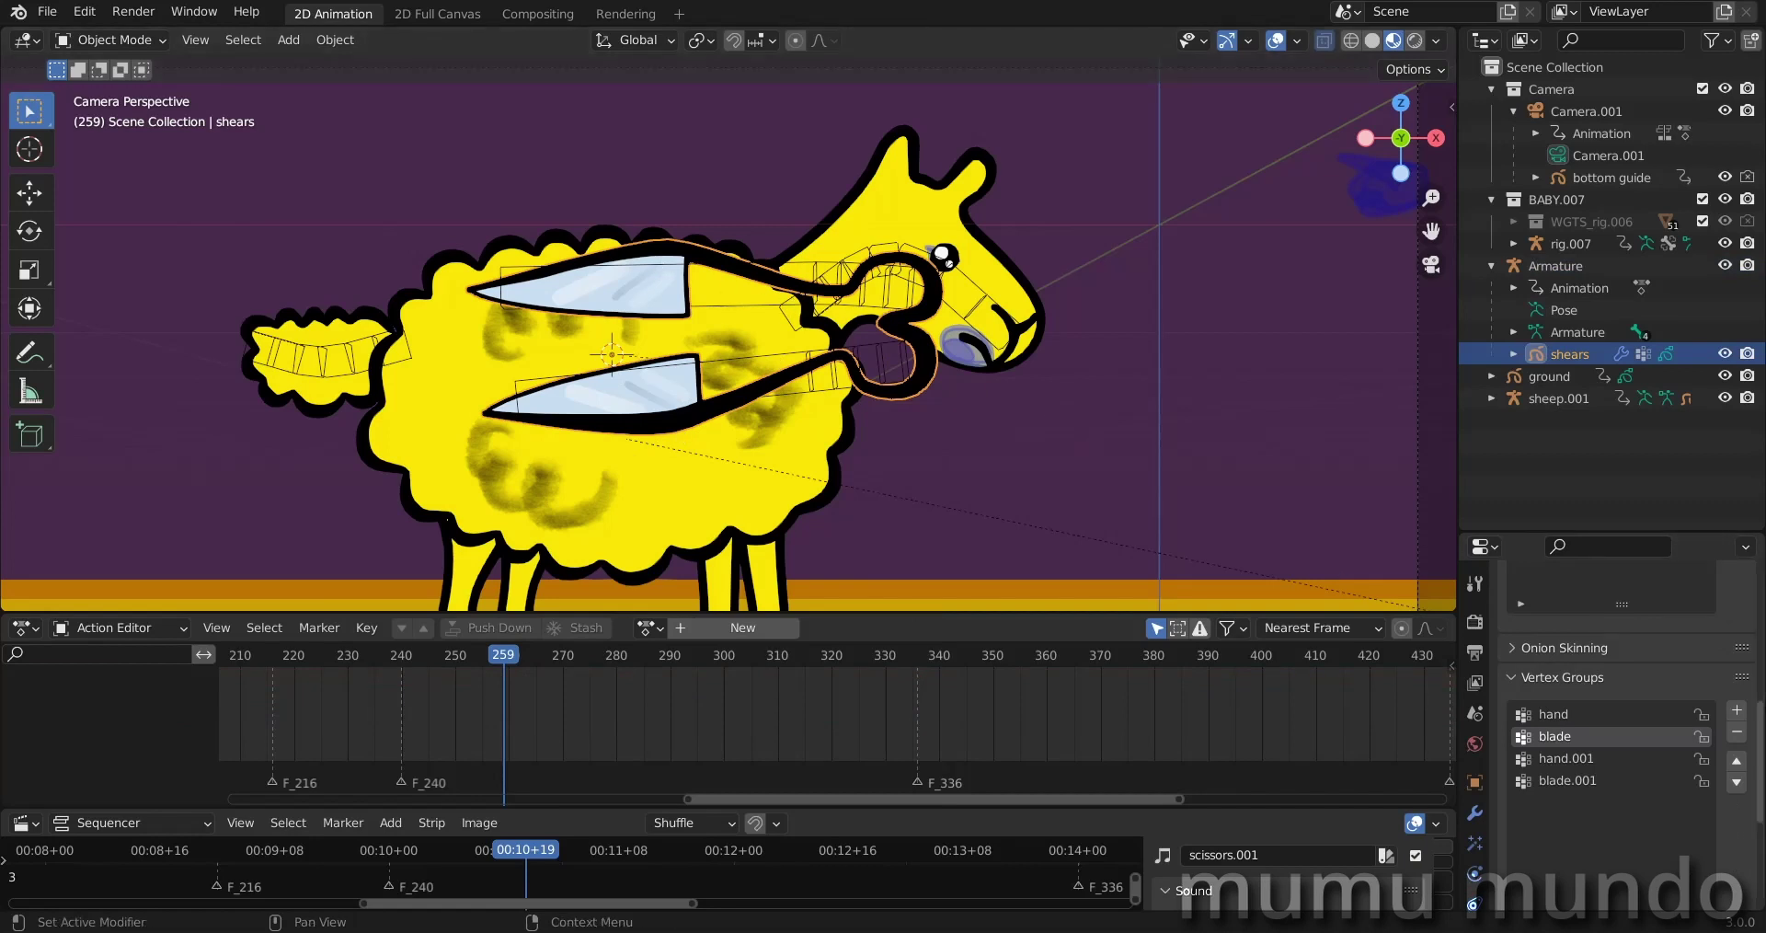
Step: Switch the shears to Weight Paint mode and select the hand, blade, hand.001 and blade.001 vertex groups in turn to inspect their weights
{"action": "scroll", "coordinate": [1619, 662], "scroll_direction": "down", "scroll_amount": 2}
{"action": "left_click", "coordinate": [1611, 684]}
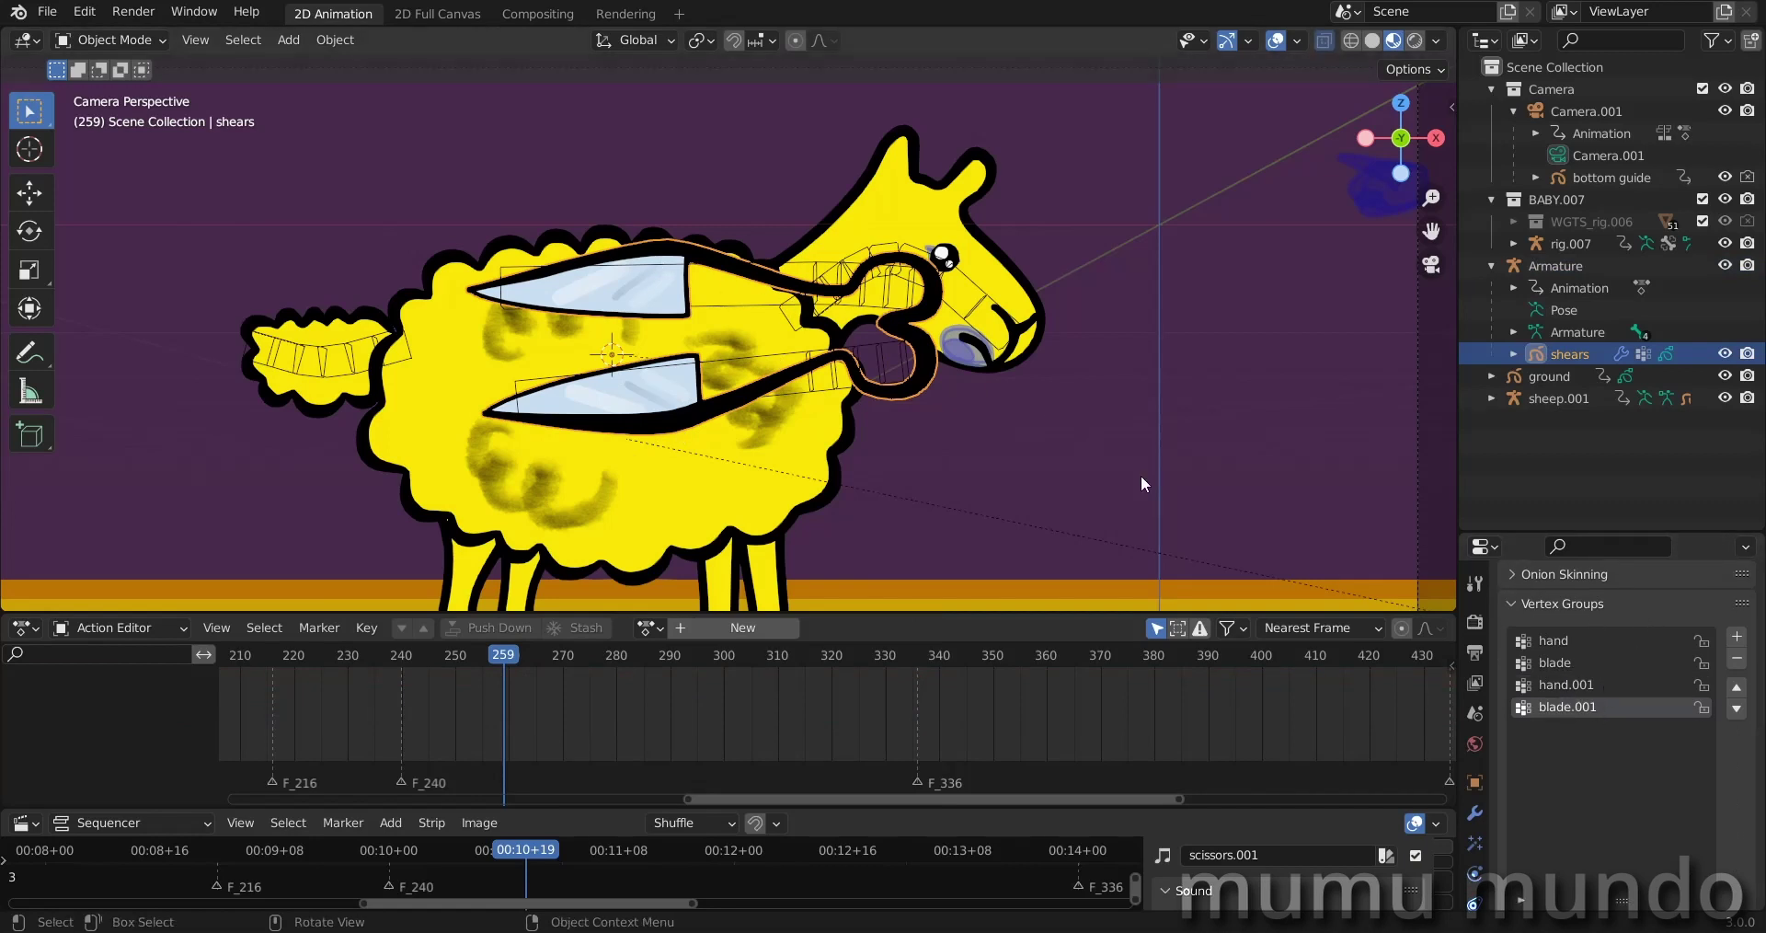
{"action": "key", "text": "ctrl+Tab"}
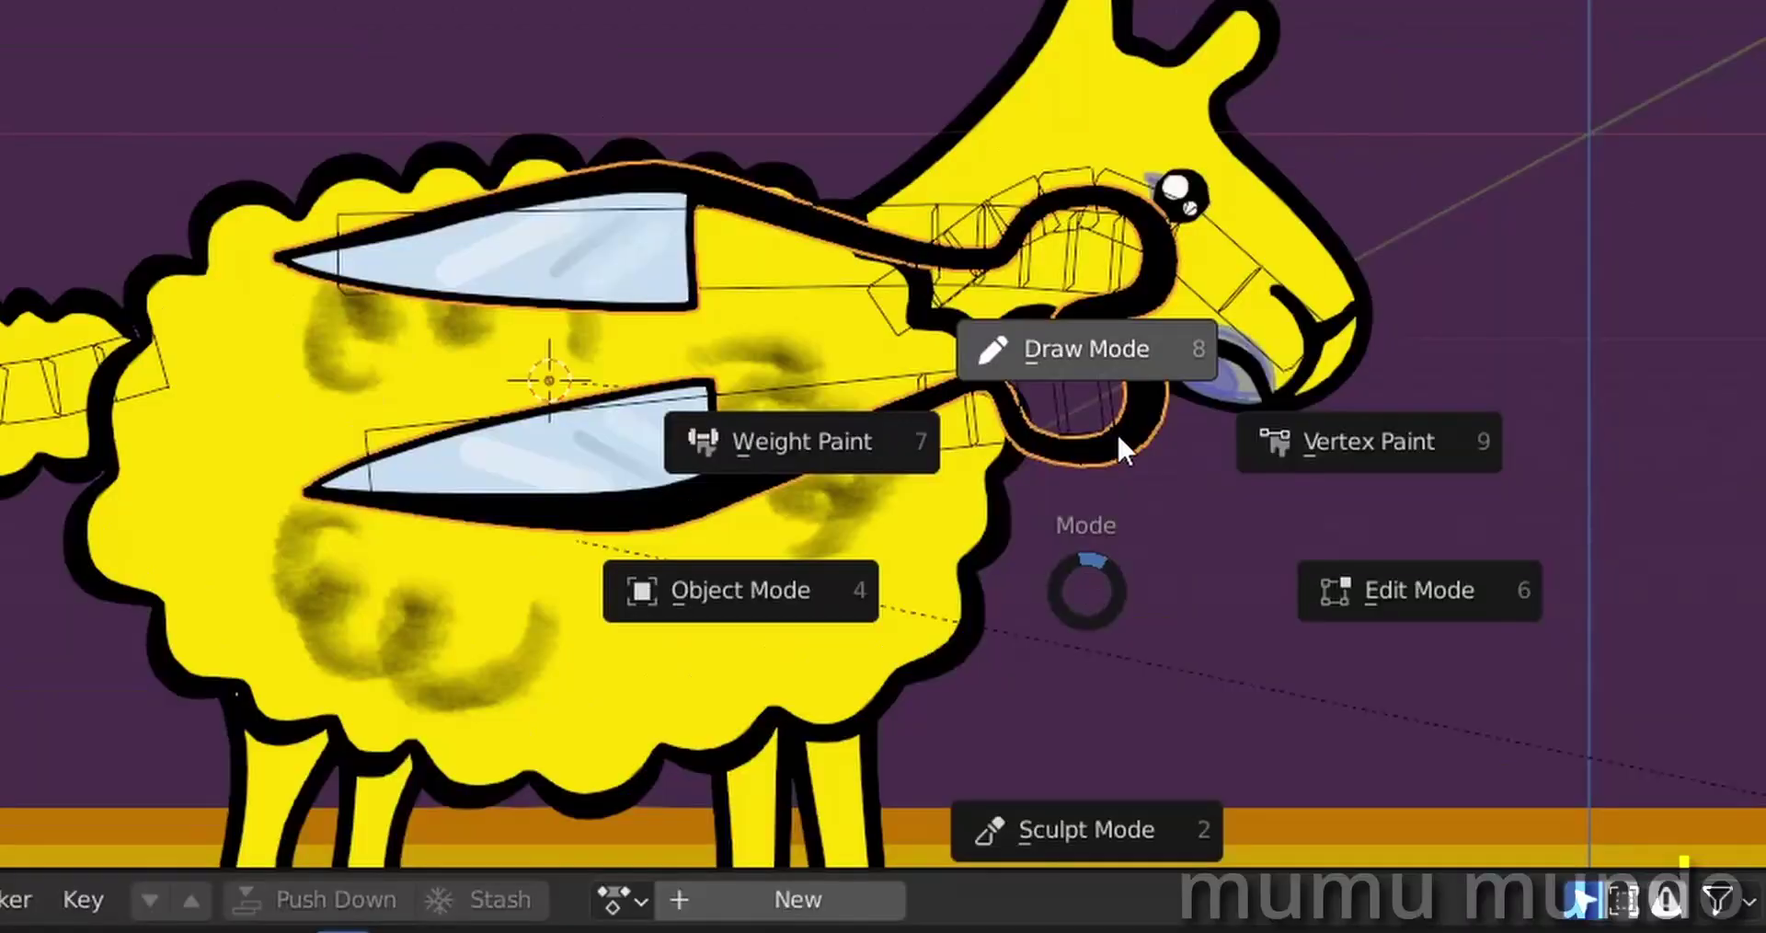
{"action": "left_click", "coordinate": [813, 433]}
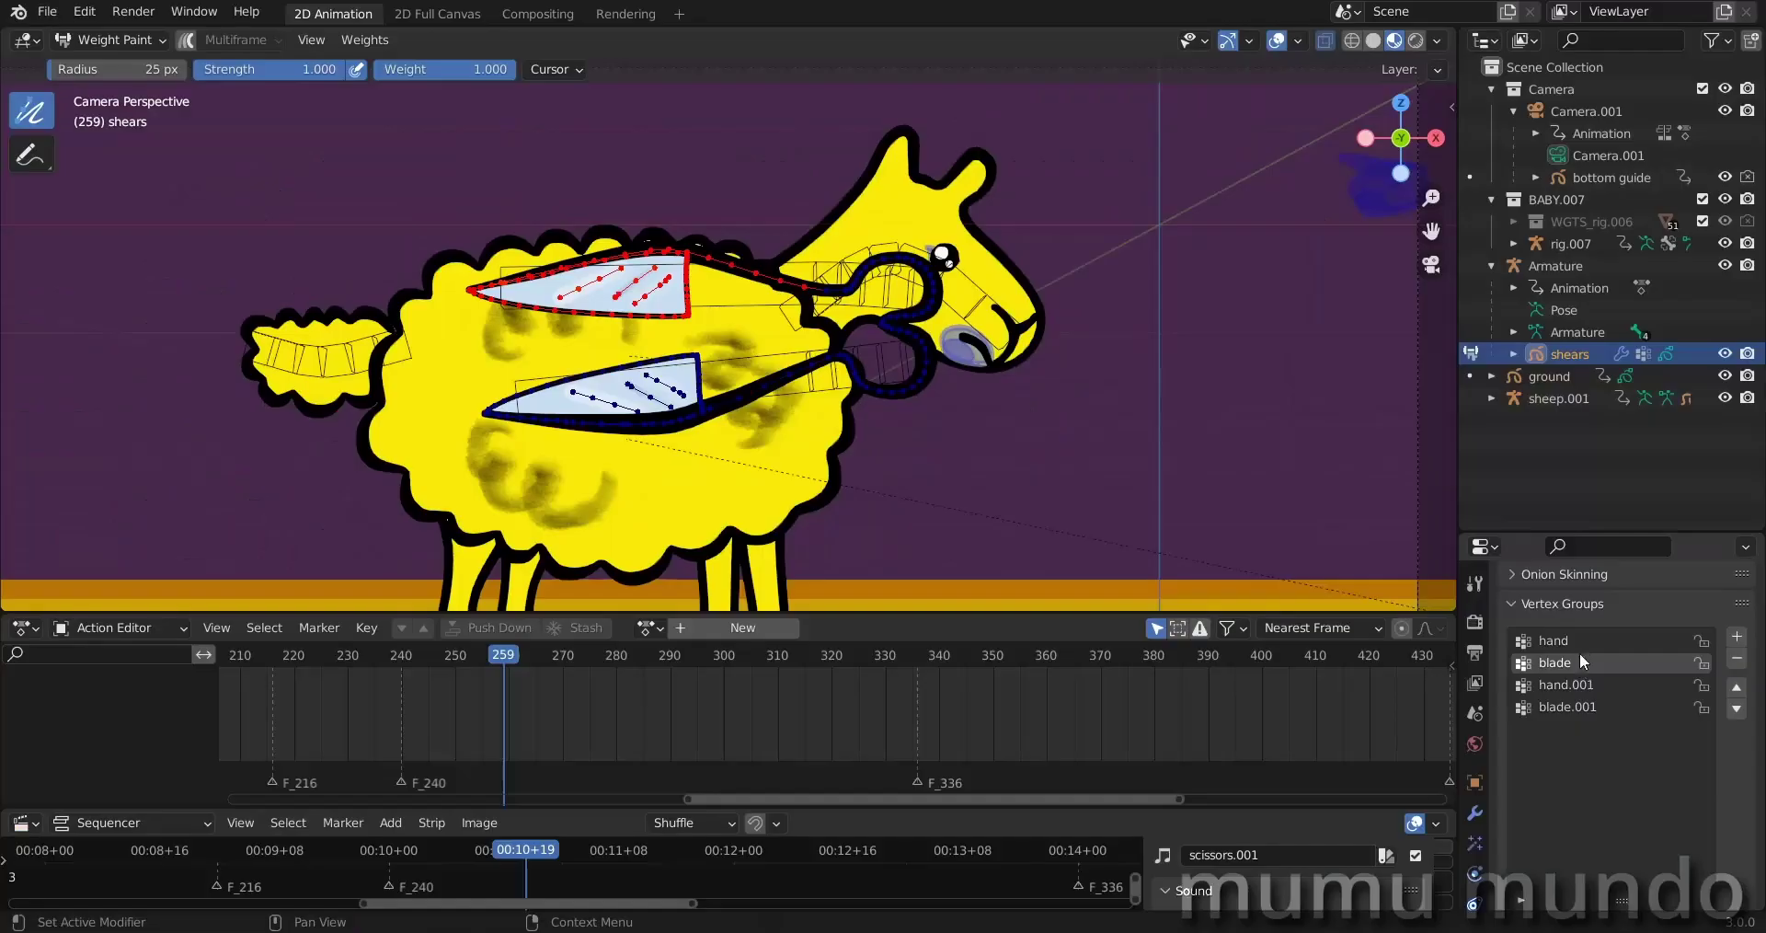
{"action": "left_click", "coordinate": [1580, 643]}
{"action": "left_click", "coordinate": [1581, 663]}
{"action": "left_click", "coordinate": [1581, 685]}
{"action": "left_click", "coordinate": [1577, 706]}
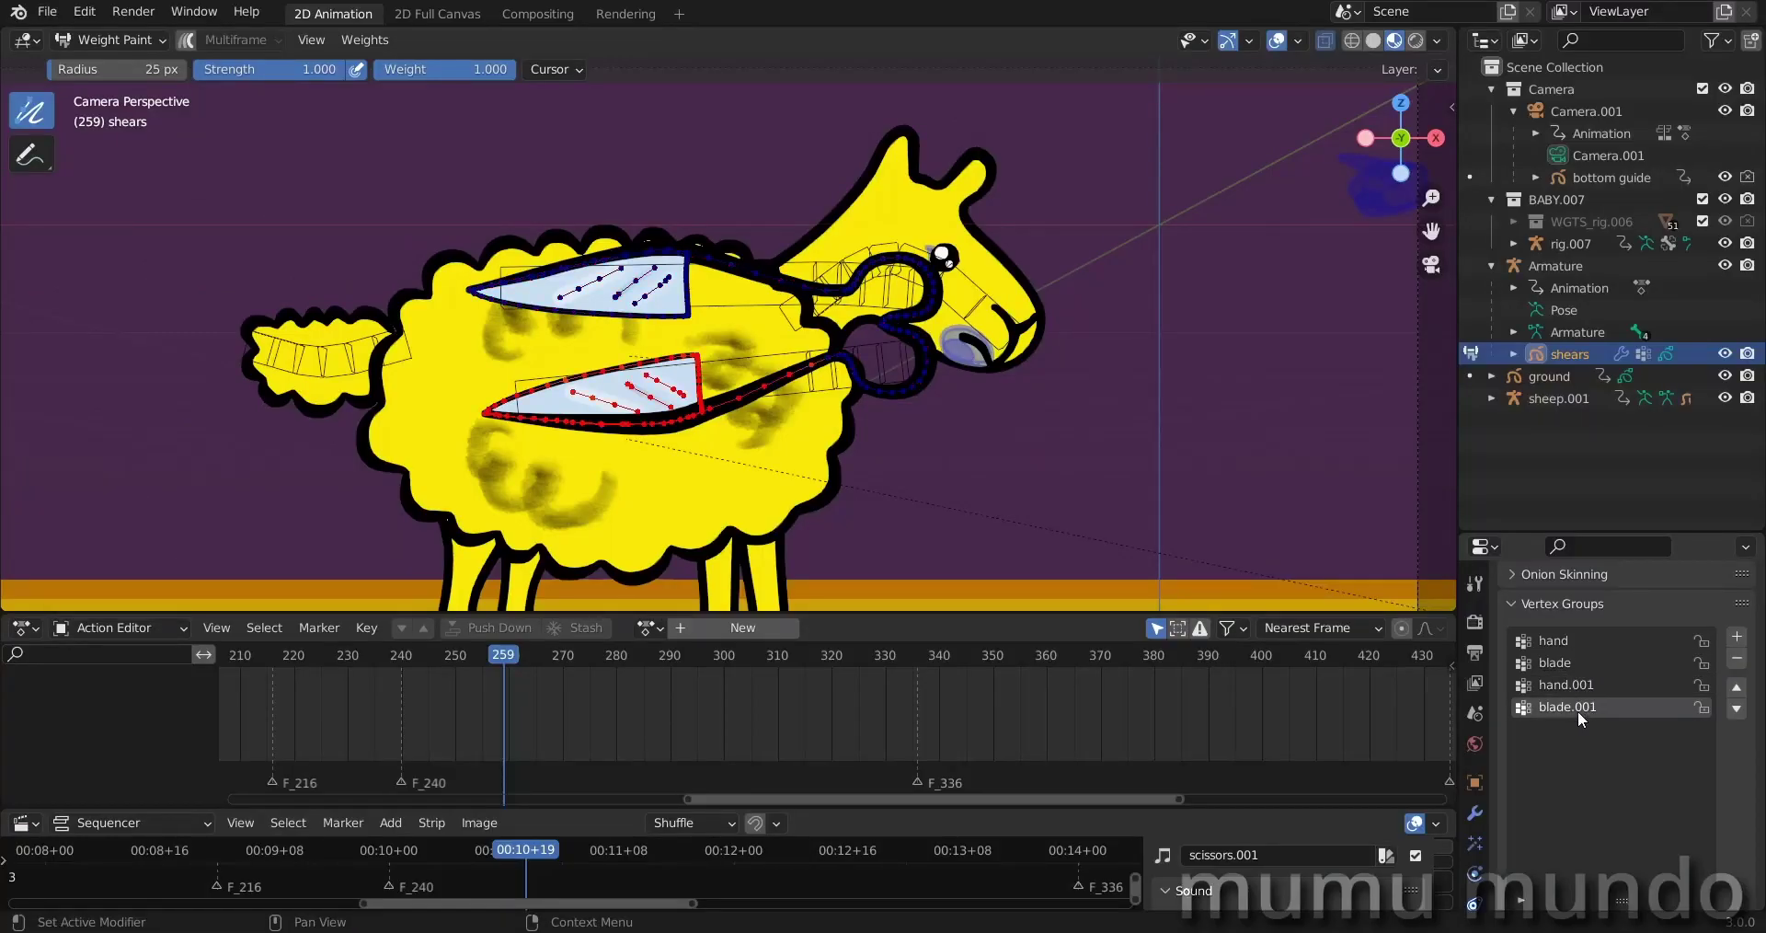
Step: Stop the playback and scrub the shearing animation to frame 302
{"action": "scroll", "coordinate": [780, 467], "scroll_direction": "down", "scroll_amount": 2}
{"action": "scroll", "coordinate": [780, 467], "scroll_direction": "down", "scroll_amount": 1}
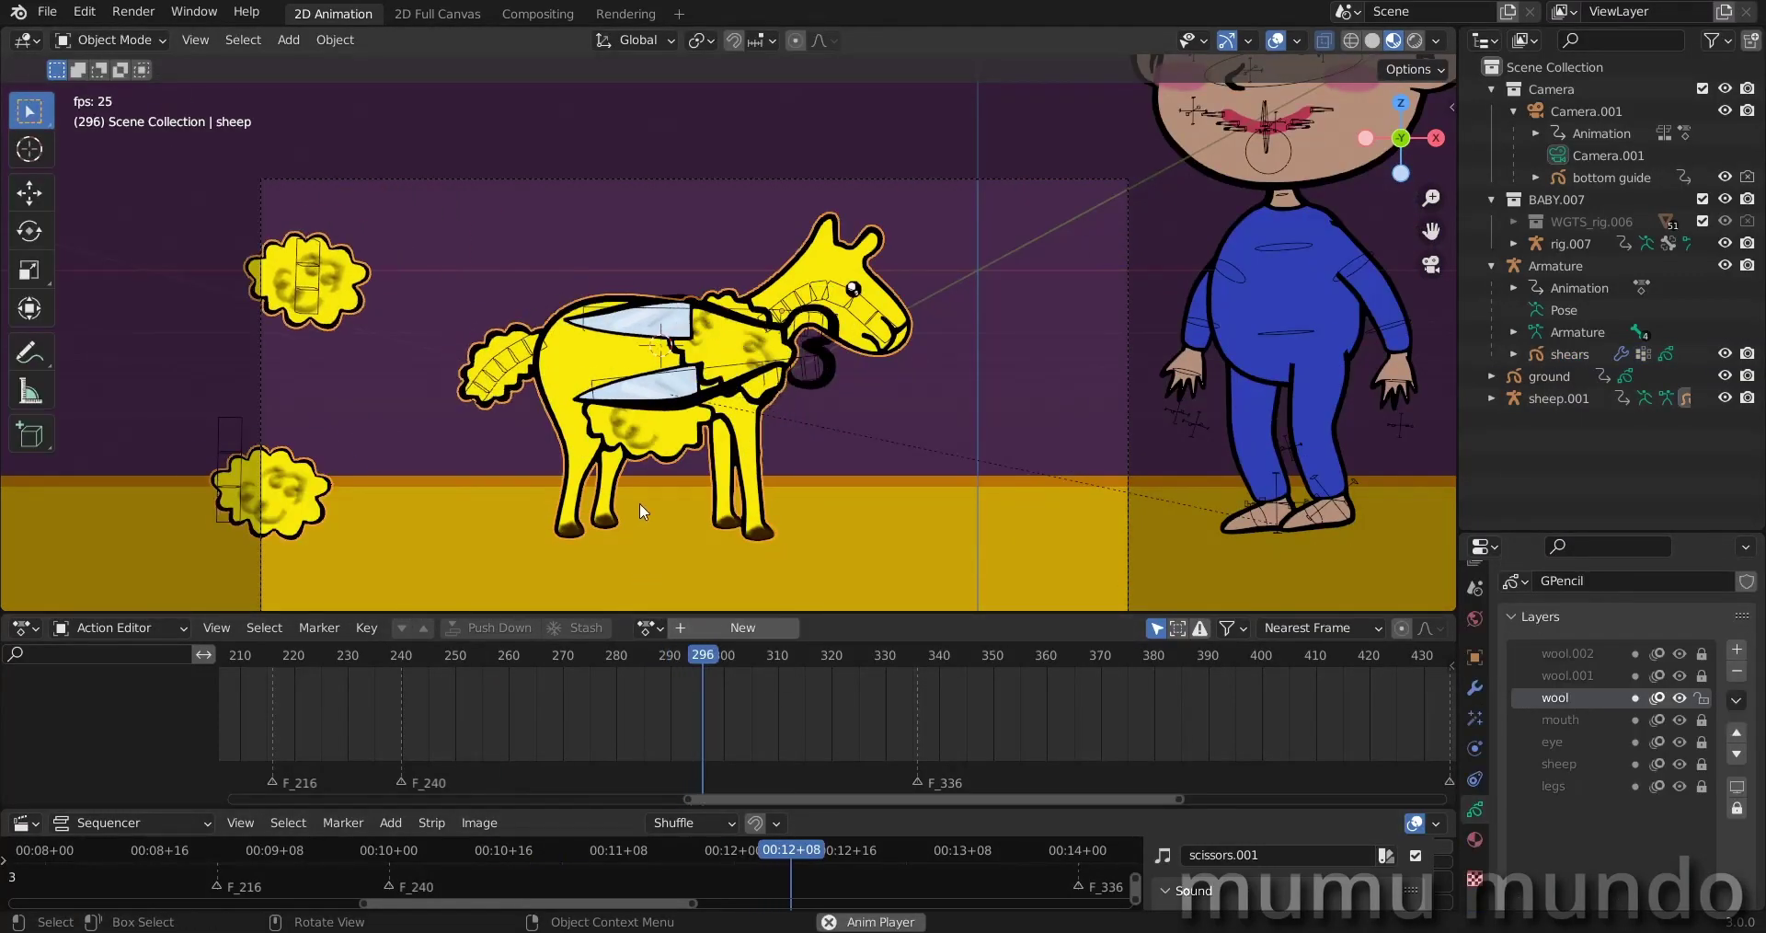
{"action": "key", "text": "space"}
{"action": "mouse_move", "coordinate": [698, 655]}
{"action": "left_mouse_down"}
{"action": "mouse_move", "coordinate": [585, 654]}
{"action": "mouse_move", "coordinate": [723, 664]}
{"action": "left_mouse_up"}
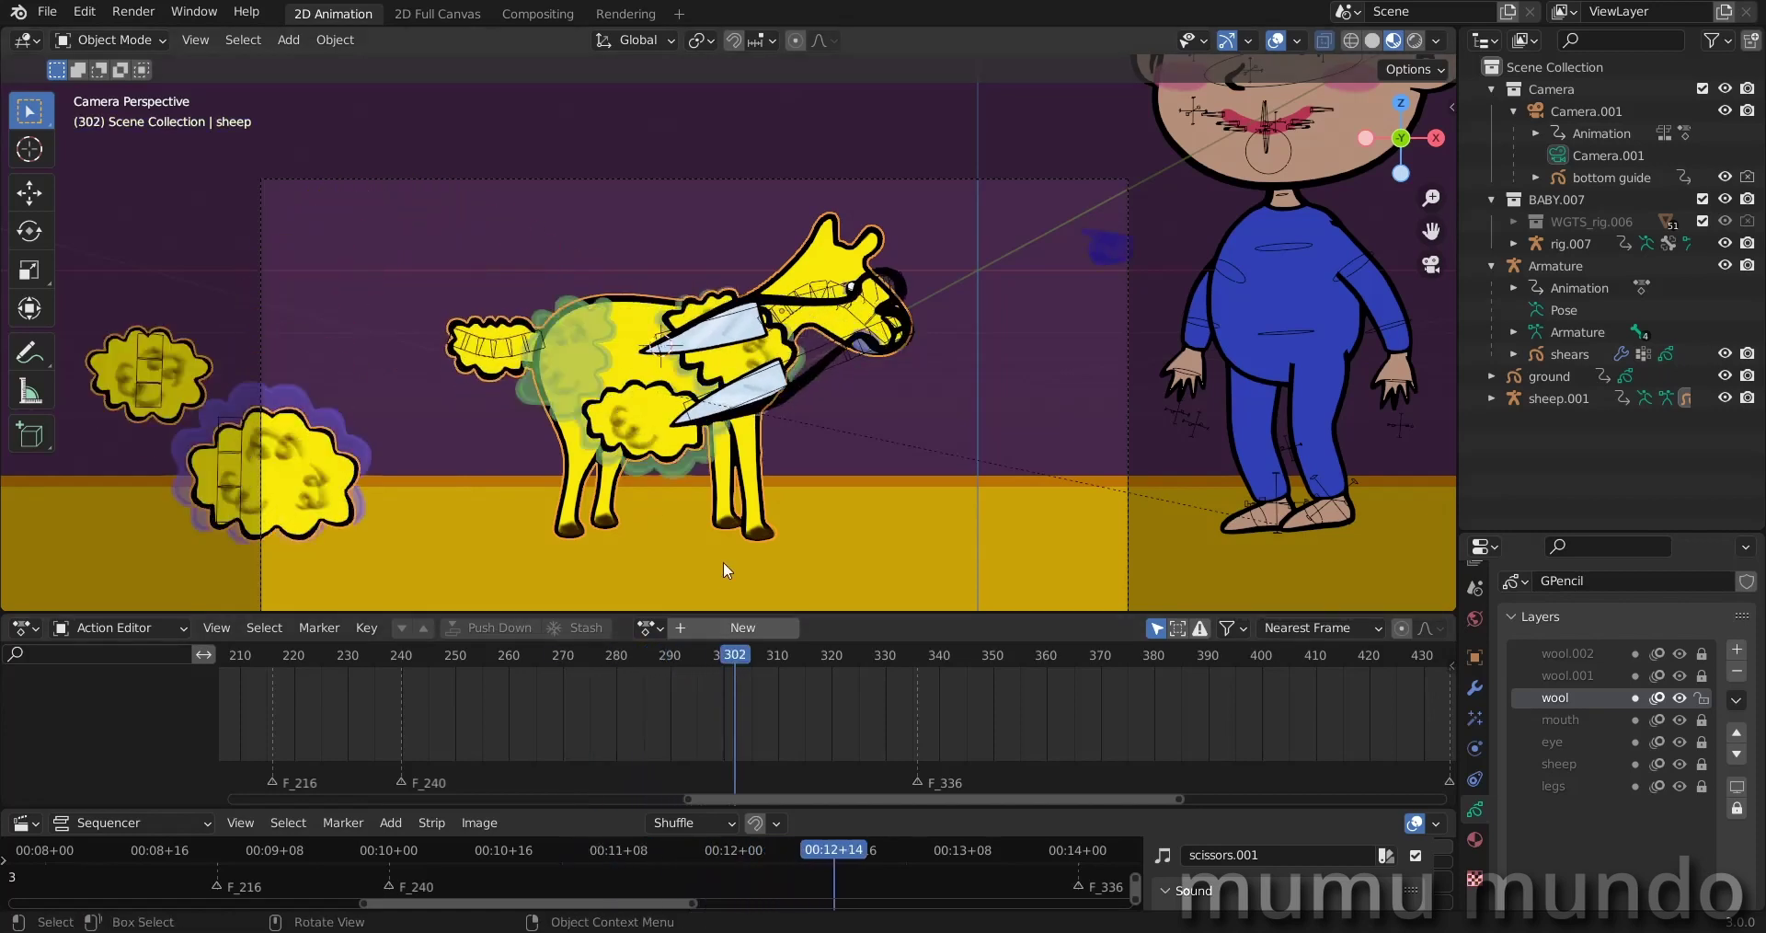
Step: Scrub back to frame 258, move to frame 260, and step back and forth frame by frame to watch the wool clump appear
{"action": "scroll", "coordinate": [723, 561], "scroll_direction": "down", "scroll_amount": 3}
{"action": "left_click_drag", "start_coordinate": [701, 659], "coordinate": [498, 656]}
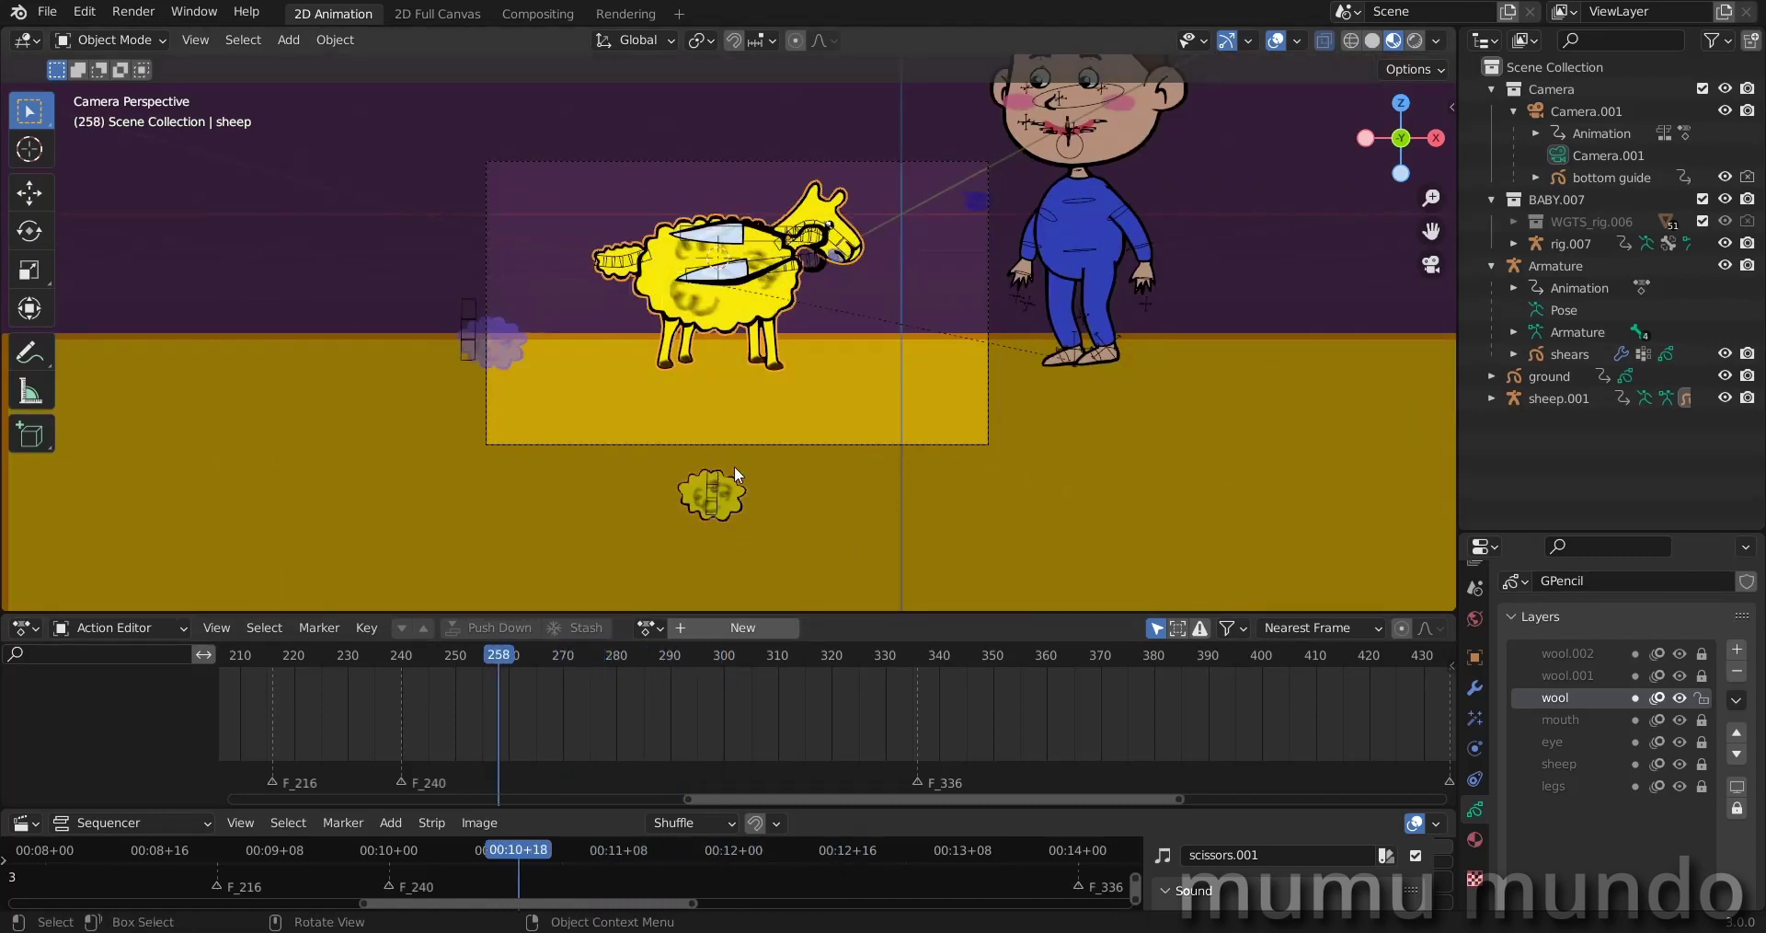
{"action": "left_click", "coordinate": [511, 654]}
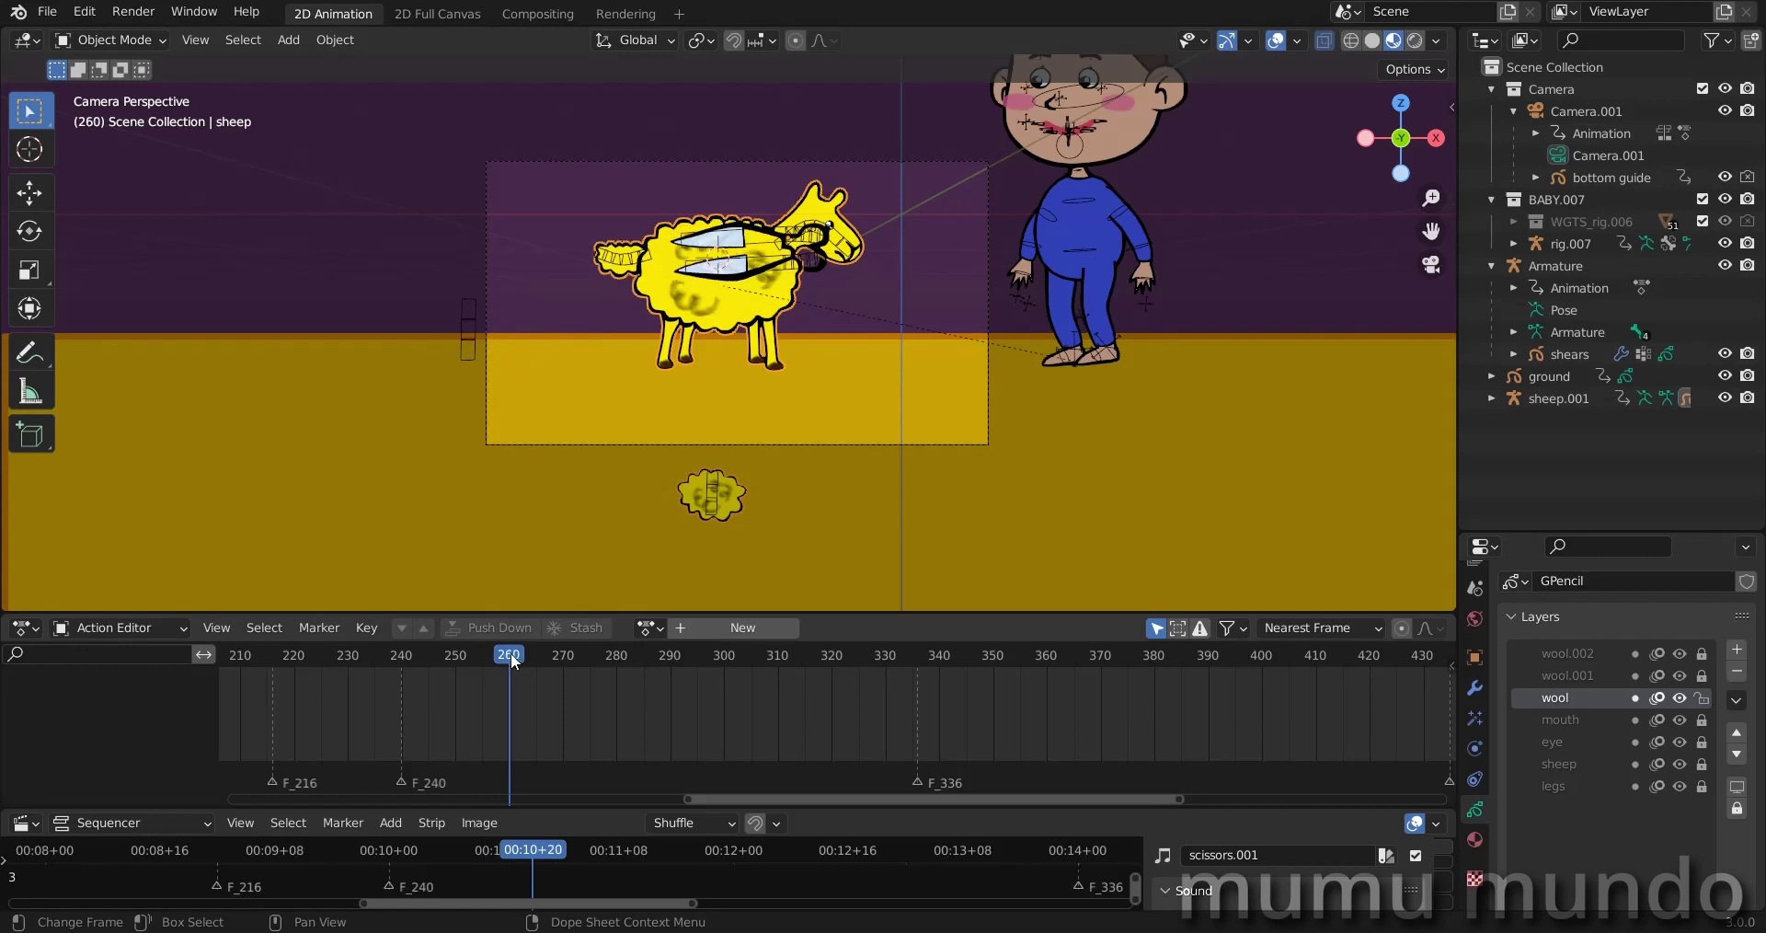
{"action": "key", "text": "Right"}
{"action": "key", "text": "Left"}
{"action": "key", "text": "Right"}
{"action": "key", "text": "Left"}
{"action": "key", "text": "Right"}
Step: Scrub the first cut up to frame 263 to examine how the sheep's wool drawing changes
{"action": "scroll", "coordinate": [856, 347], "scroll_direction": "up", "scroll_amount": 5}
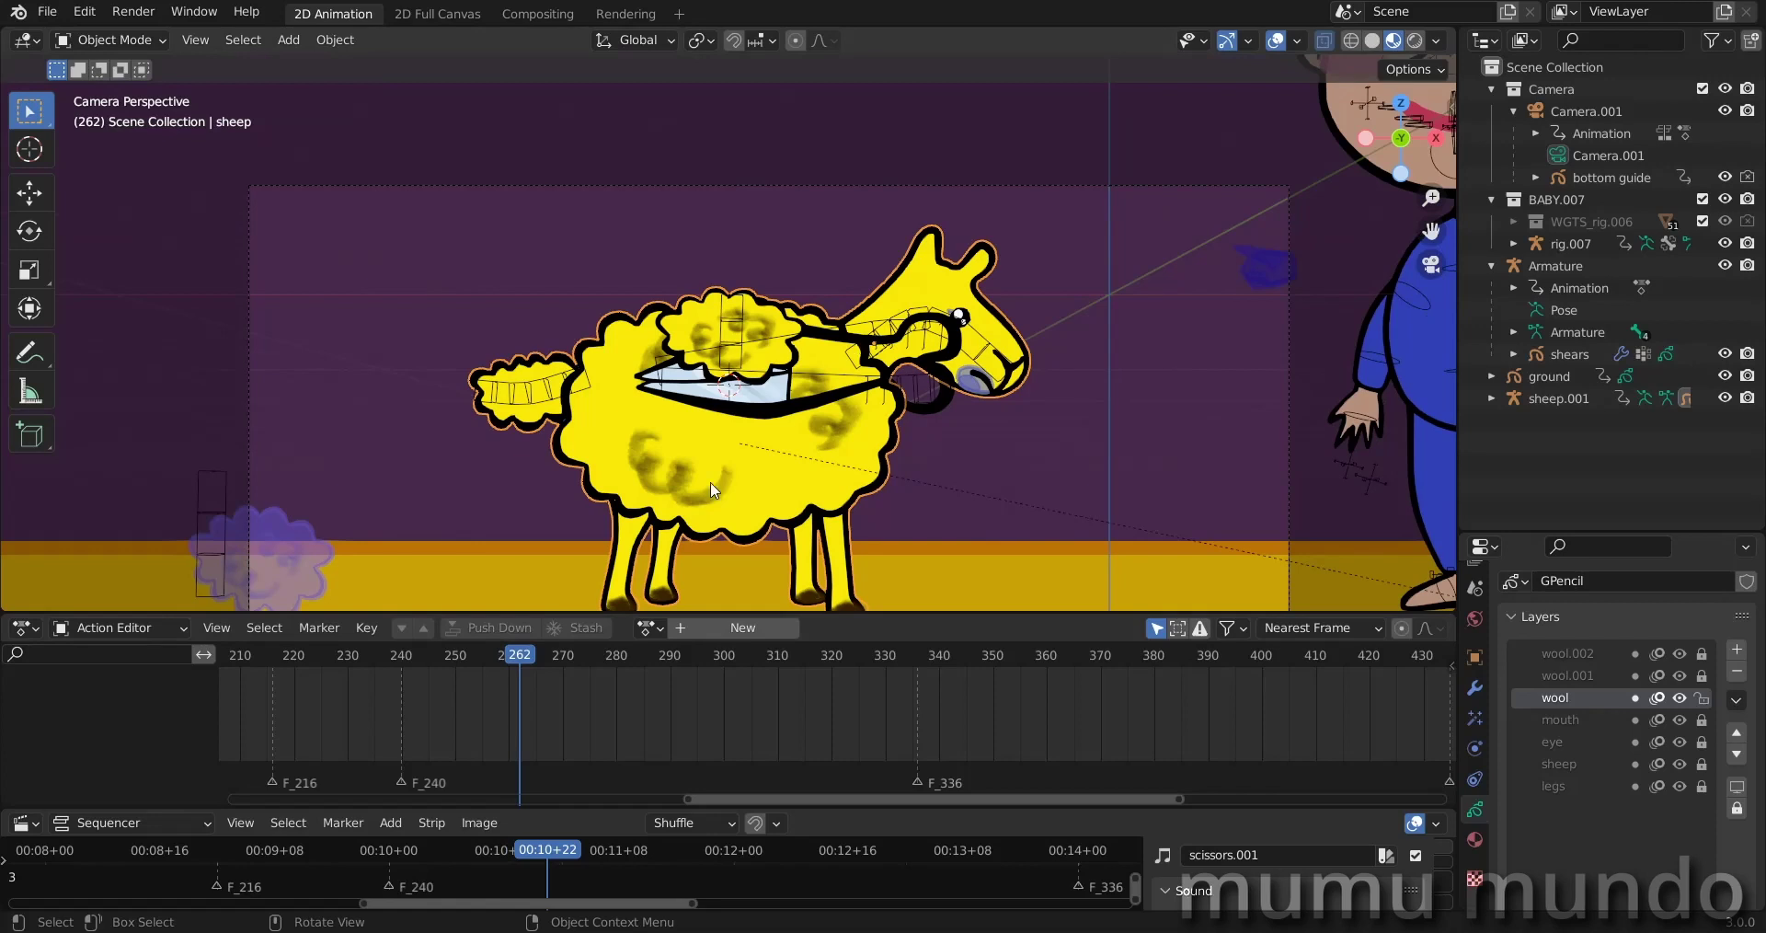
{"action": "left_click_drag", "start_coordinate": [482, 660], "coordinate": [518, 655]}
{"action": "left_click_drag", "start_coordinate": [522, 656], "coordinate": [526, 656]}
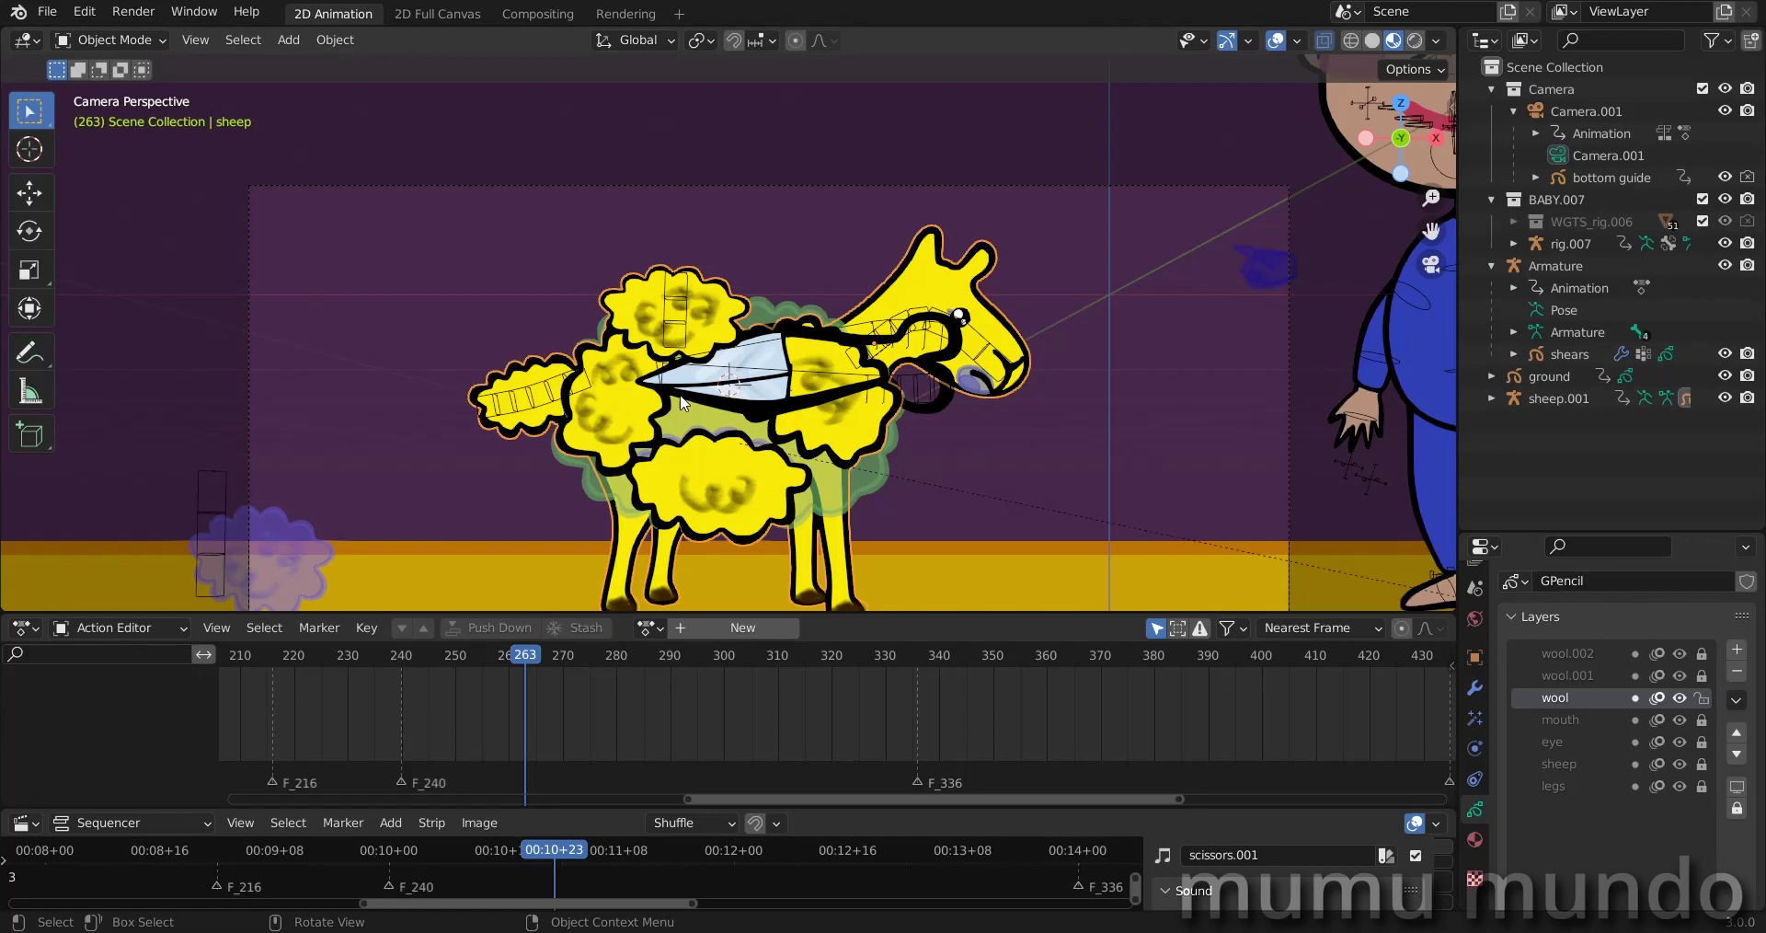
Step: Follow the cut wool clump from frame 263 to frame 279, playing a short stretch of the animation
{"action": "scroll", "coordinate": [769, 438], "scroll_direction": "down", "scroll_amount": 1}
{"action": "middle_click_drag", "start_coordinate": [625, 477], "coordinate": [711, 447], "text": "shift"}
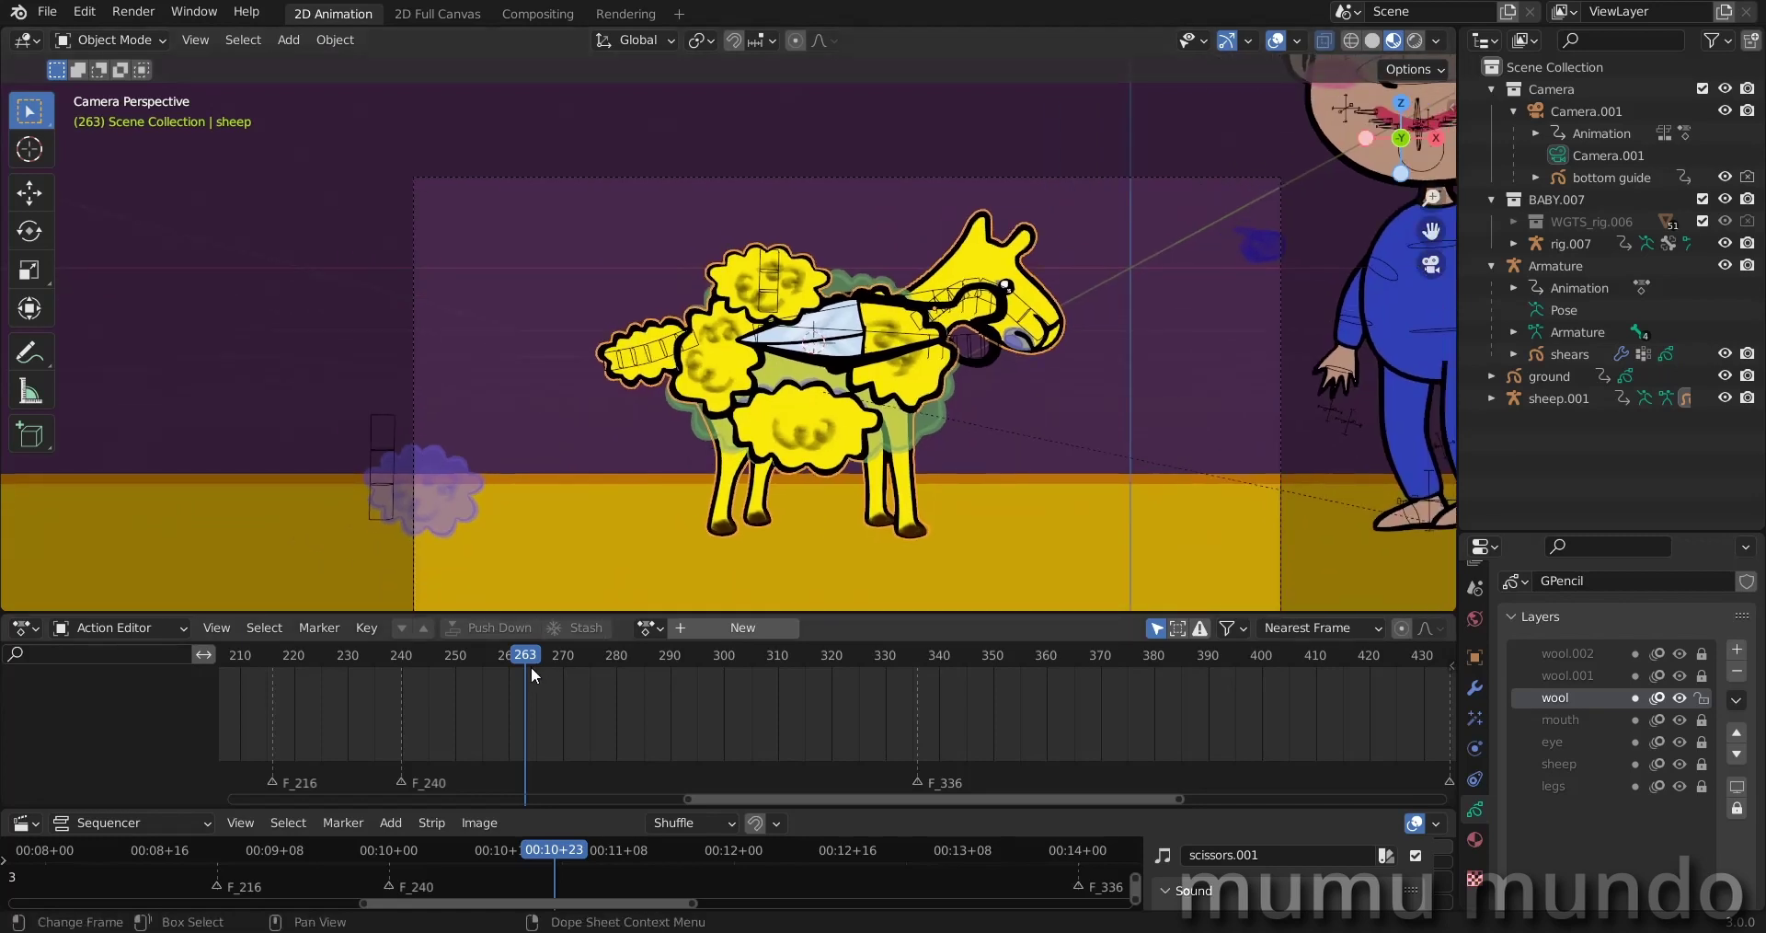
{"action": "left_click_drag", "start_coordinate": [528, 654], "coordinate": [611, 668]}
{"action": "key", "text": "space"}
{"action": "key", "text": "space"}
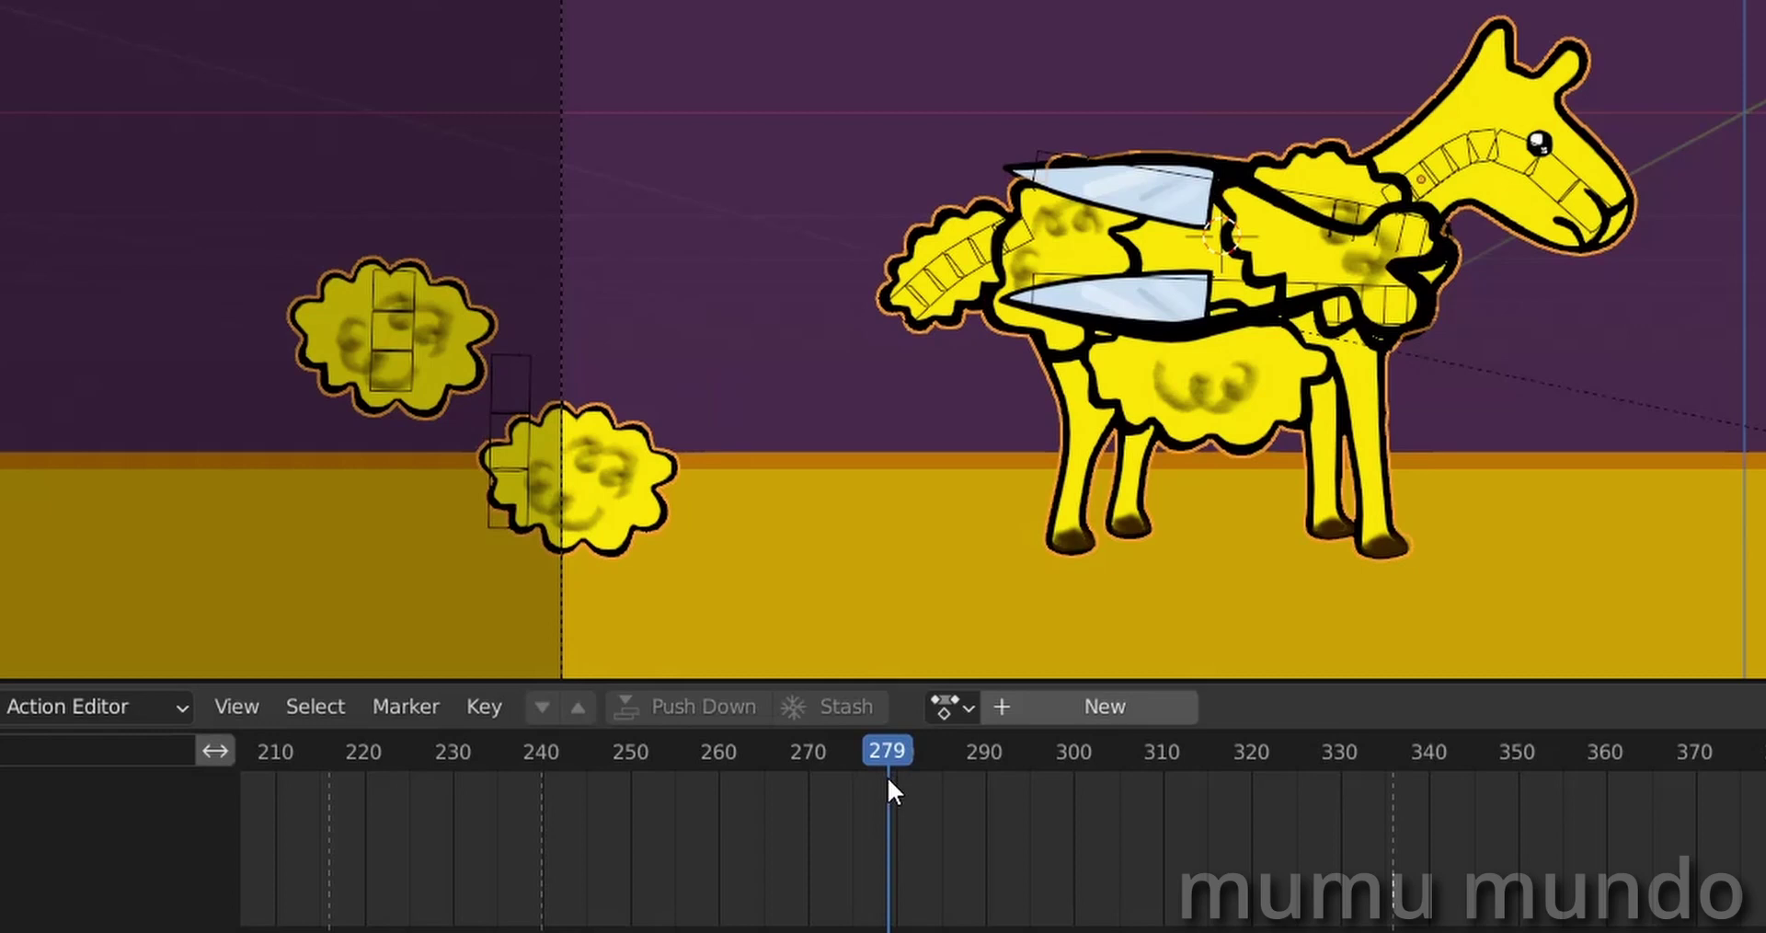
Step: Move between frames 278 and 279 to compare the fallen wool clump with the layer drawing that replaces it
{"action": "left_click_drag", "start_coordinate": [888, 777], "coordinate": [888, 778]}
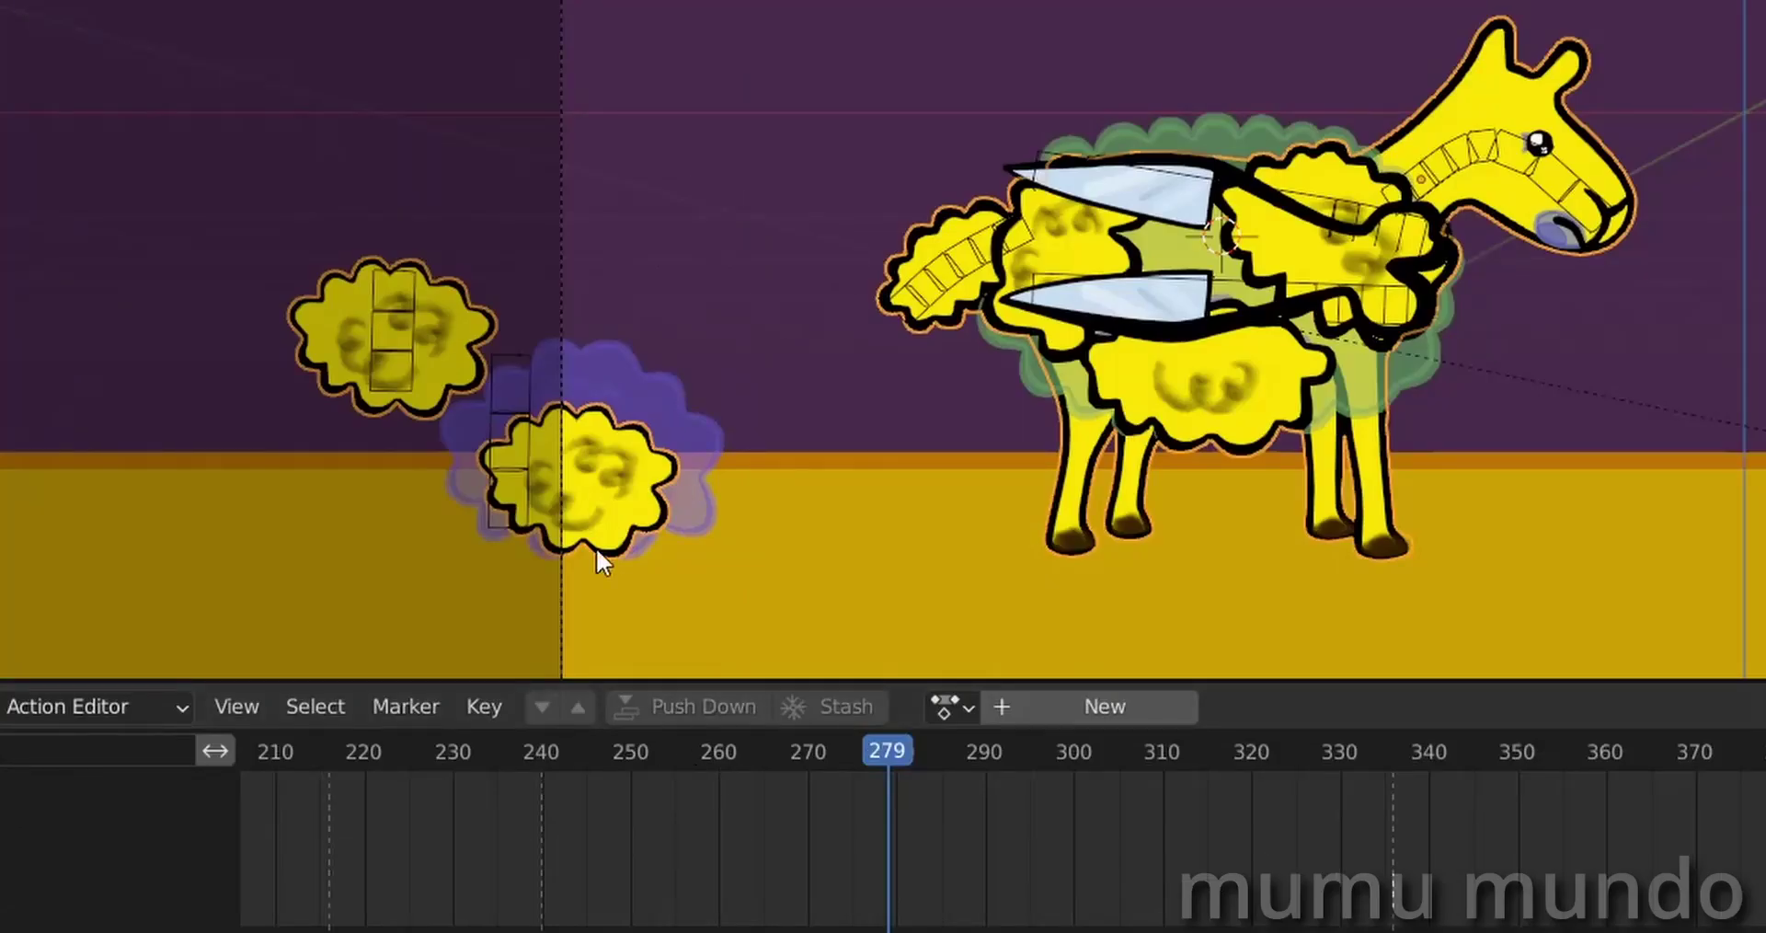
{"action": "left_click_drag", "start_coordinate": [883, 753], "coordinate": [874, 748]}
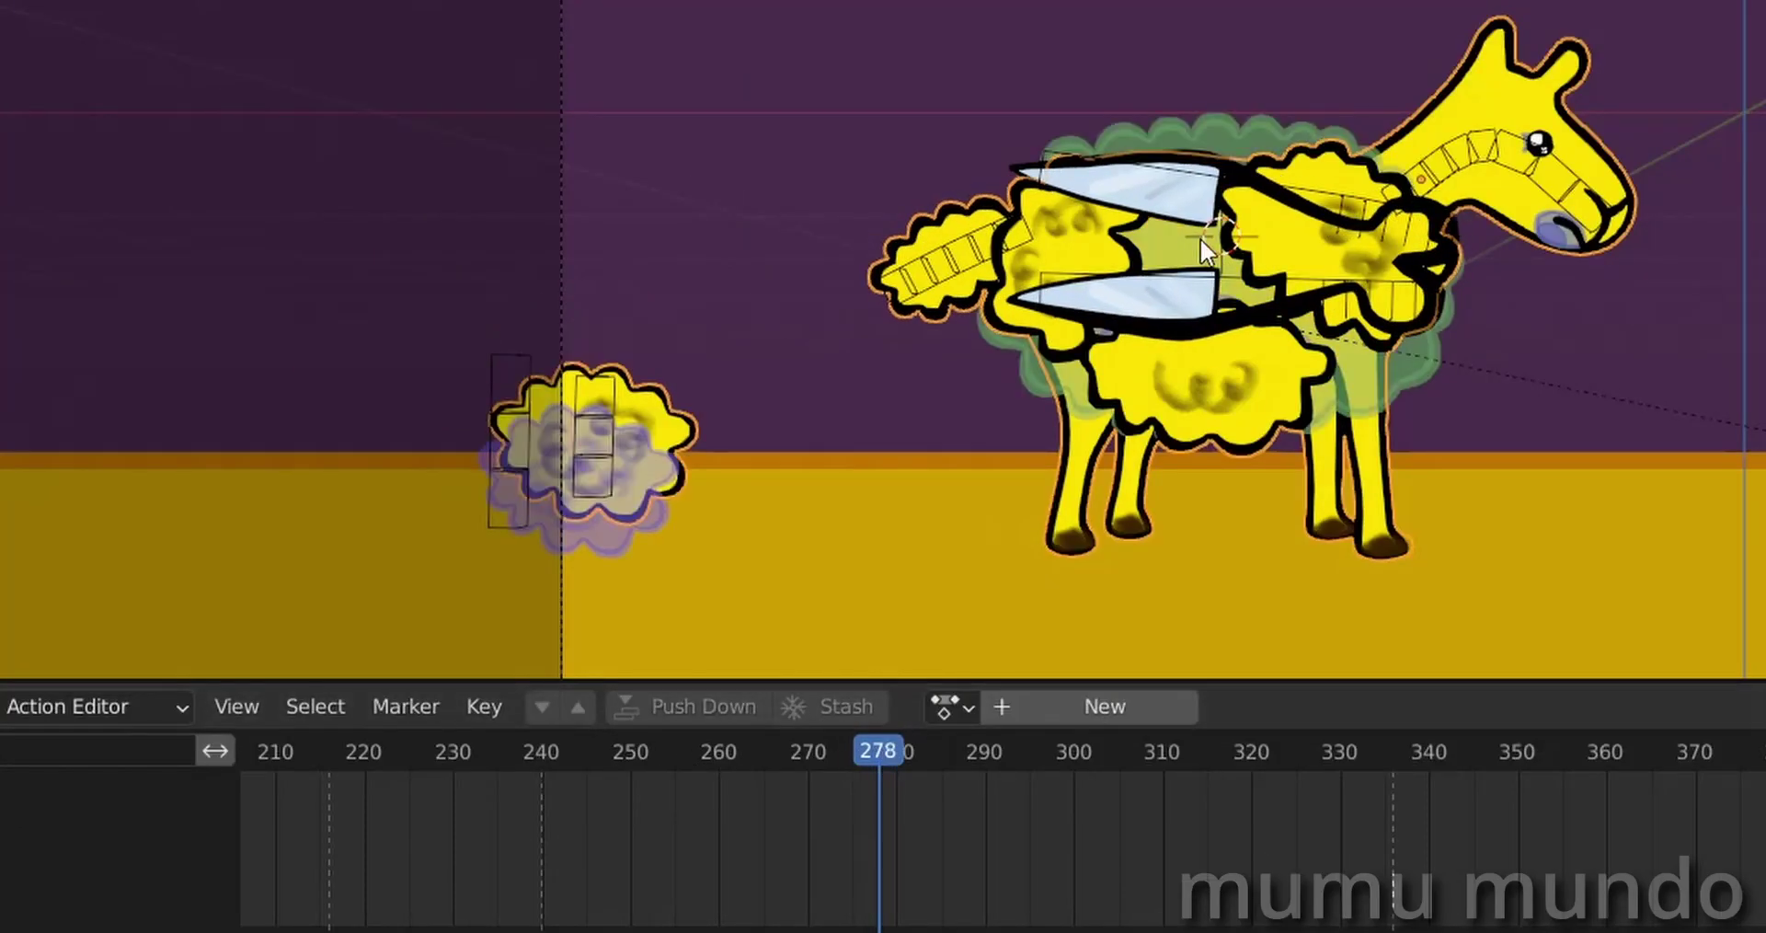
{"action": "left_click", "coordinate": [892, 748]}
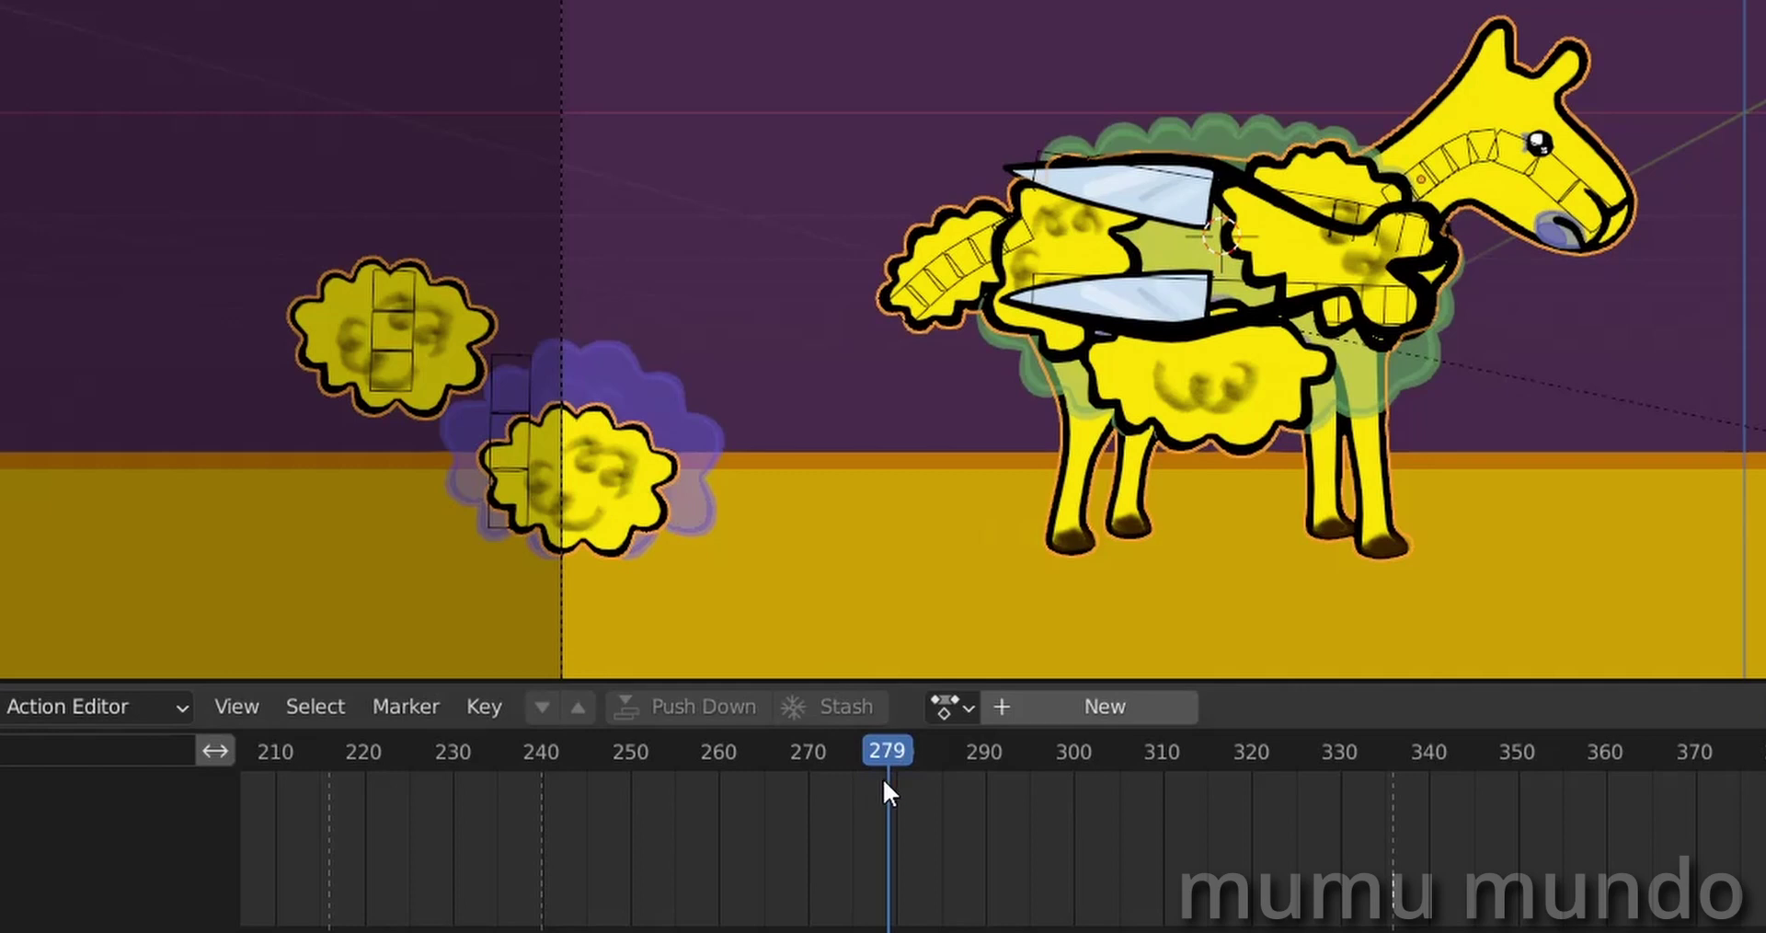
Step: Scrub through frames 284, 285 and 302 to frame 329 to examine the remaining wool cuts and the growing pile
{"action": "left_click_drag", "start_coordinate": [892, 752], "coordinate": [940, 748]}
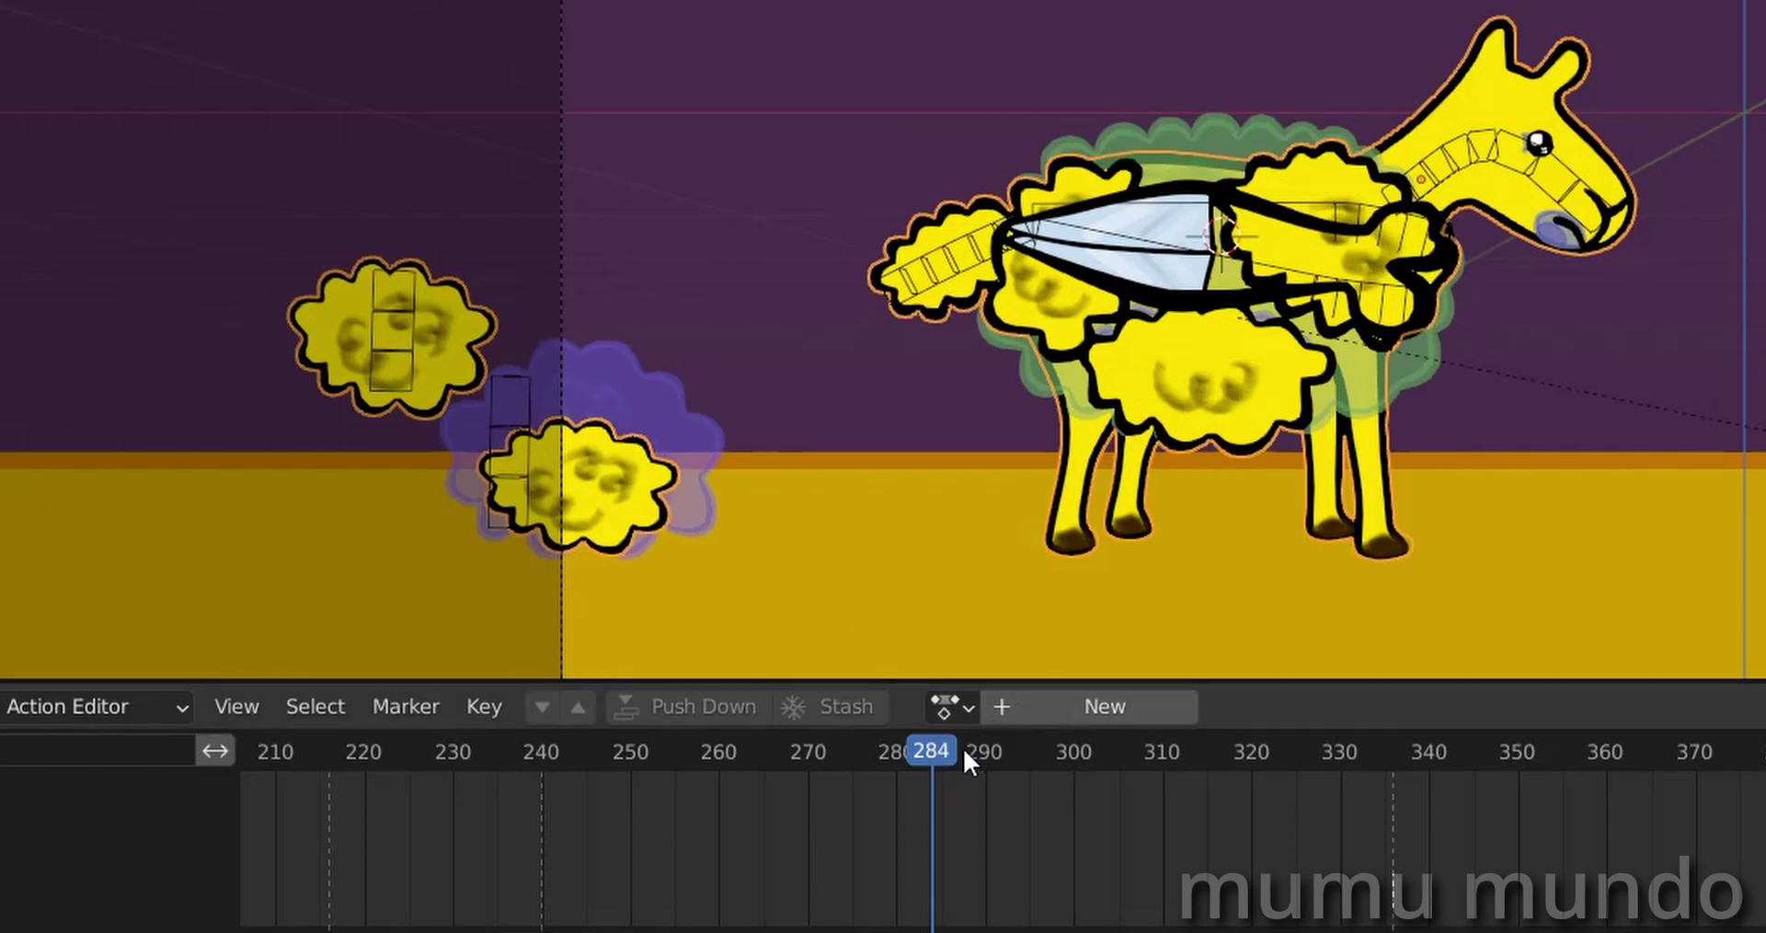
{"action": "left_click_drag", "start_coordinate": [962, 747], "coordinate": [947, 761]}
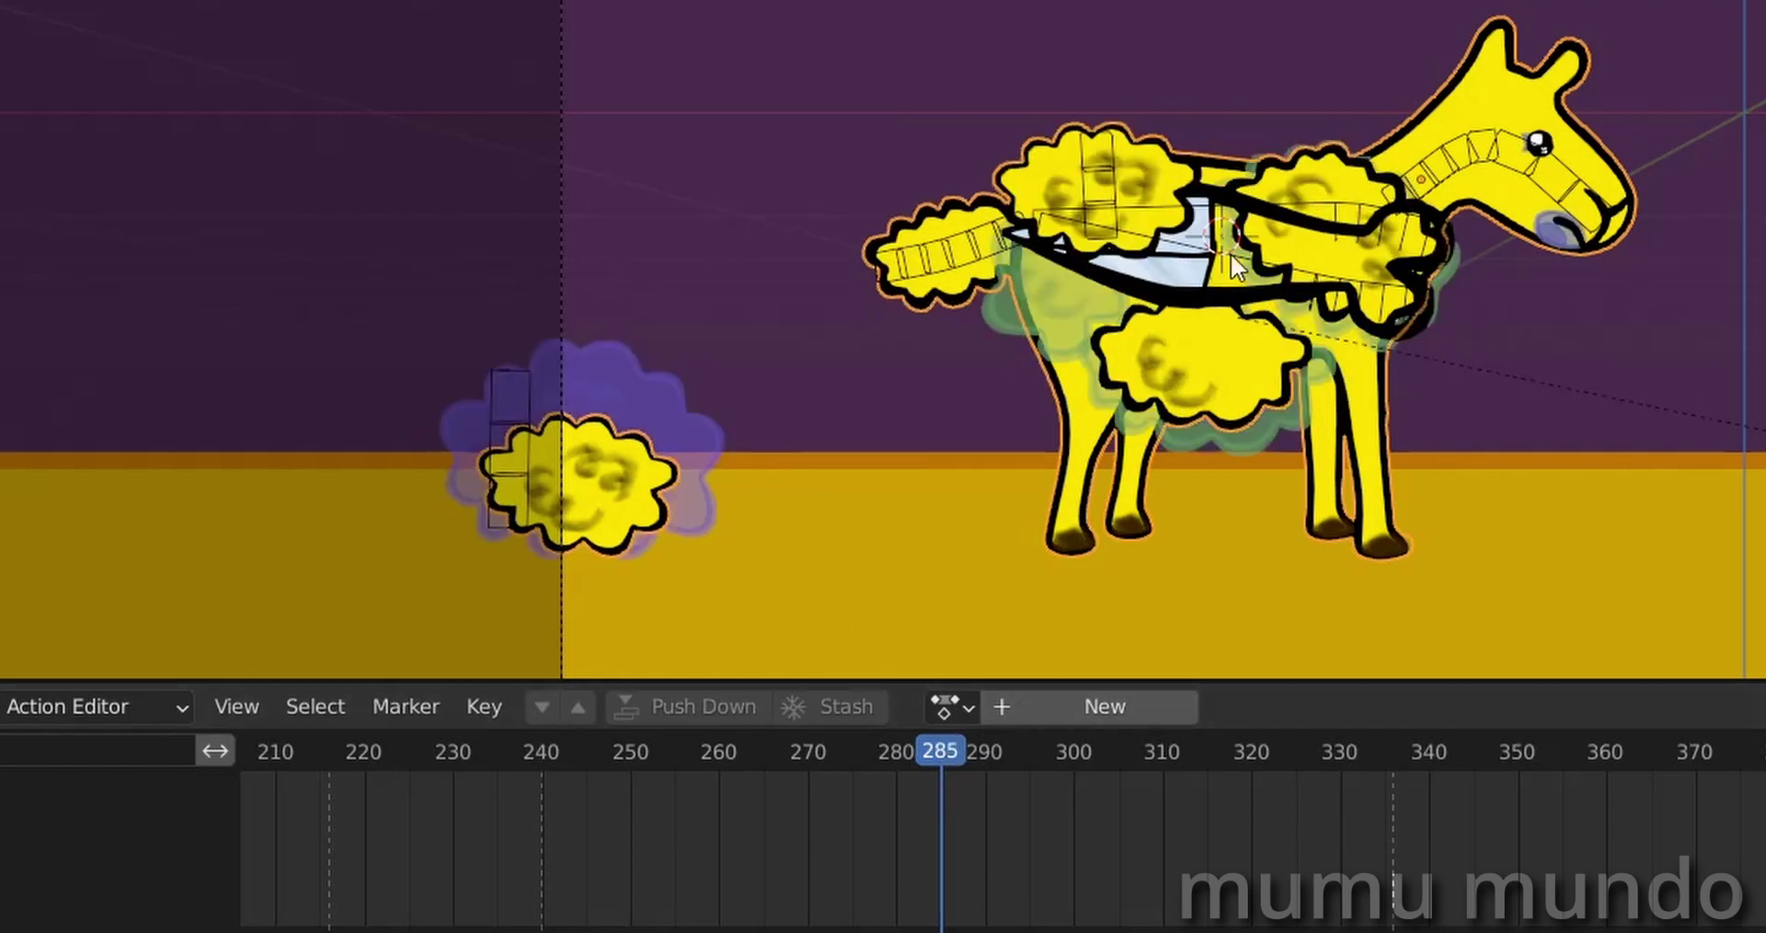
{"action": "left_click_drag", "start_coordinate": [944, 774], "coordinate": [1092, 757]}
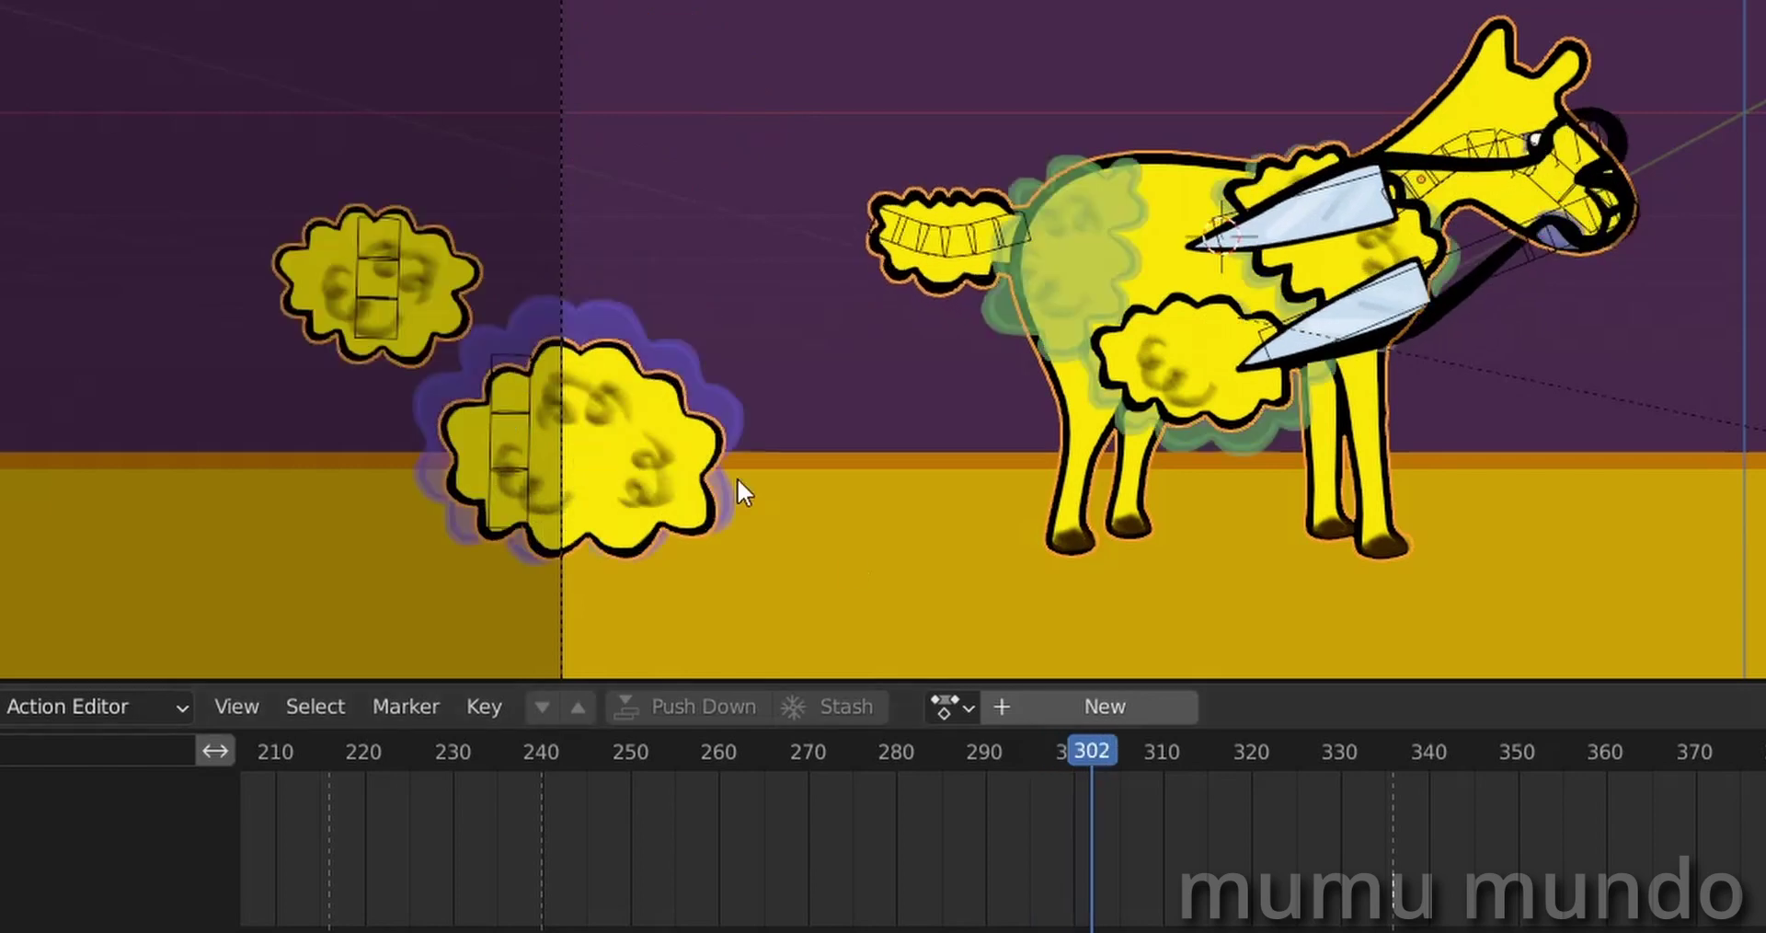
{"action": "left_click_drag", "start_coordinate": [1112, 752], "coordinate": [1330, 753]}
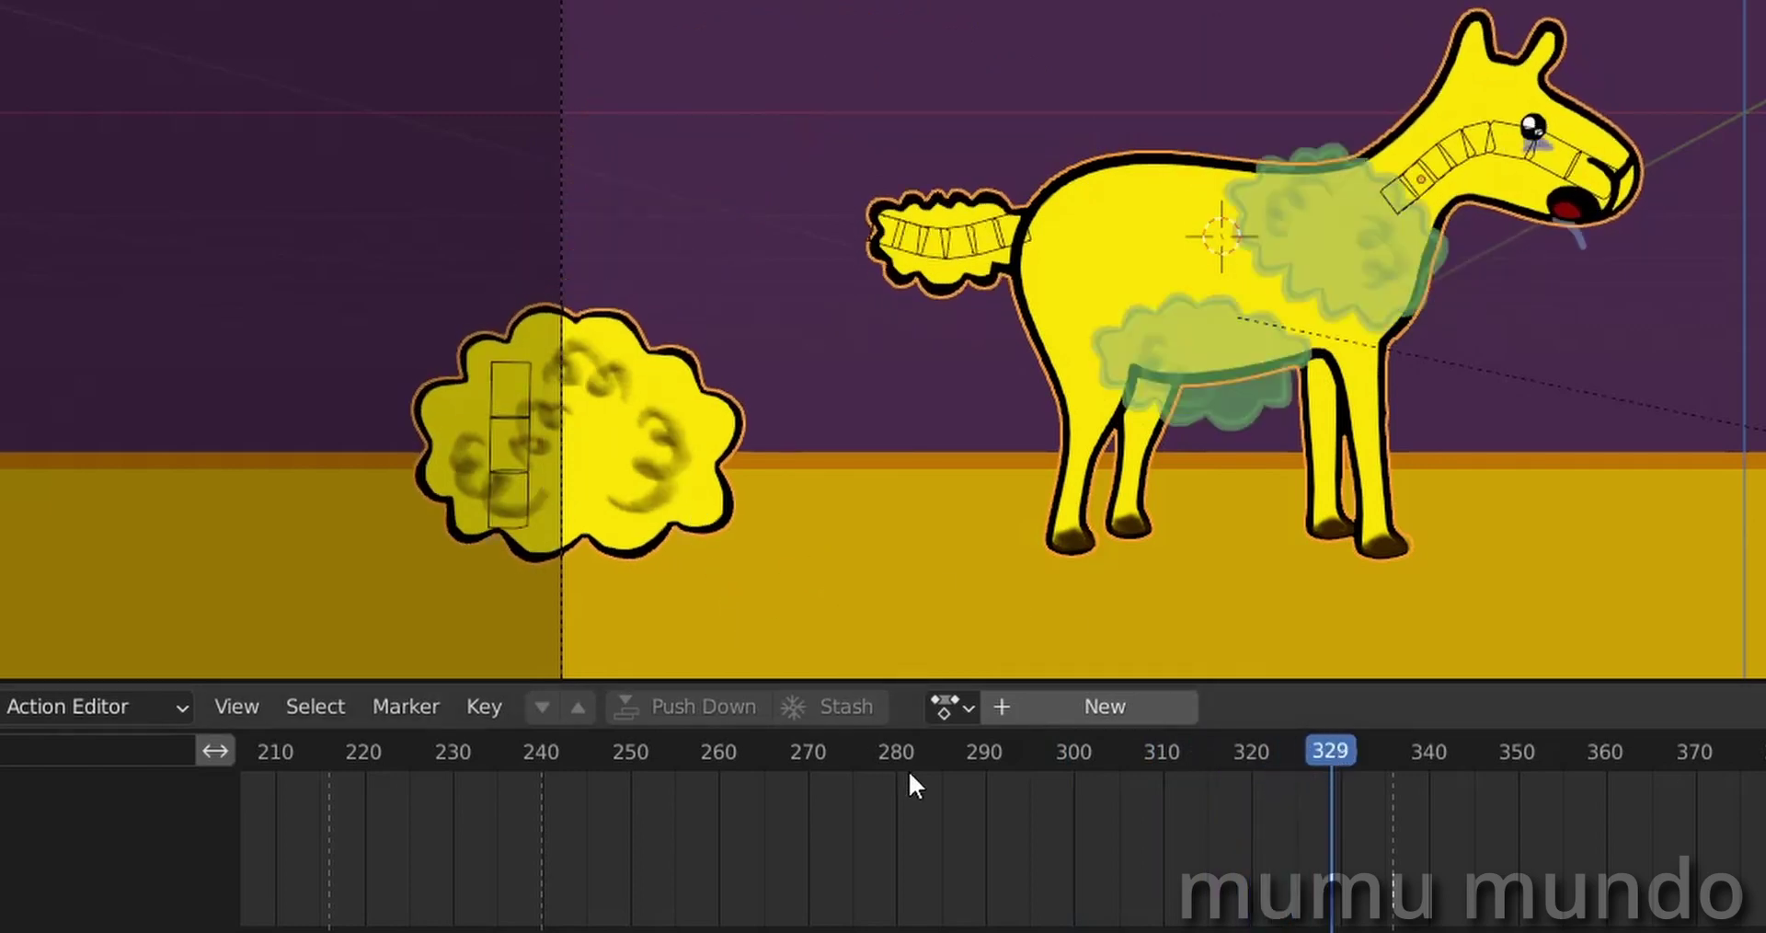
Step: Switch the animation editor to Grease Pencil mode, select the wool.002 layer, and frame its keyframes
{"action": "left_click", "coordinate": [5, 704]}
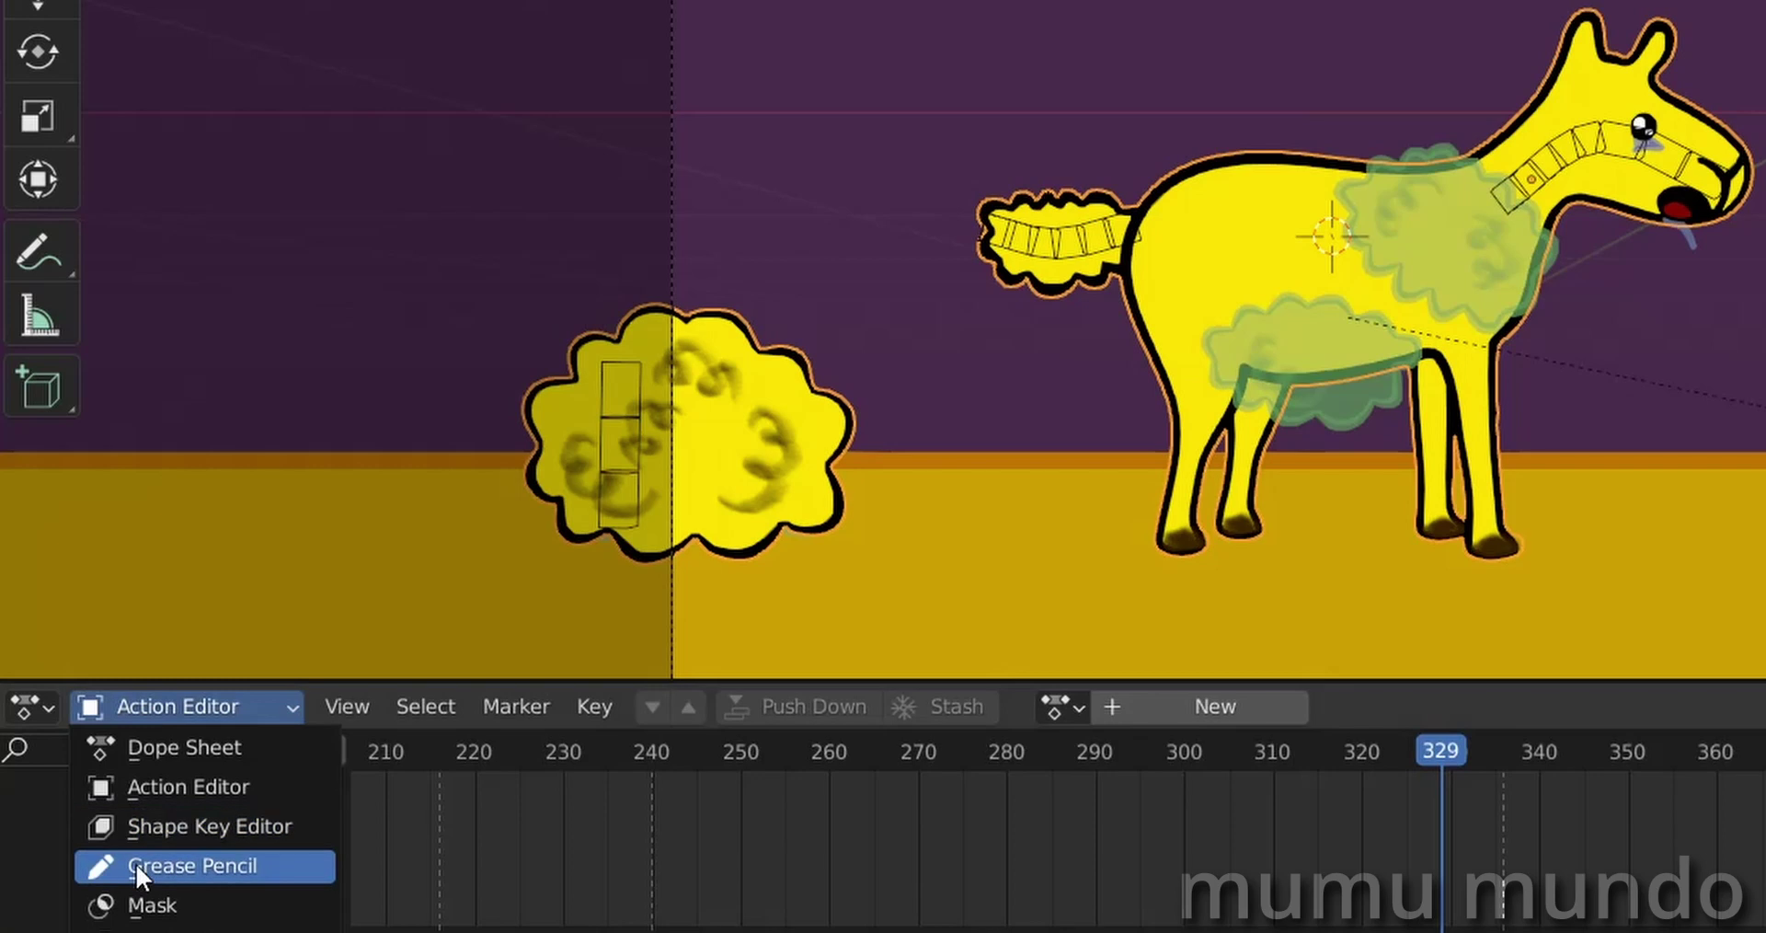
{"action": "left_click", "coordinate": [140, 864]}
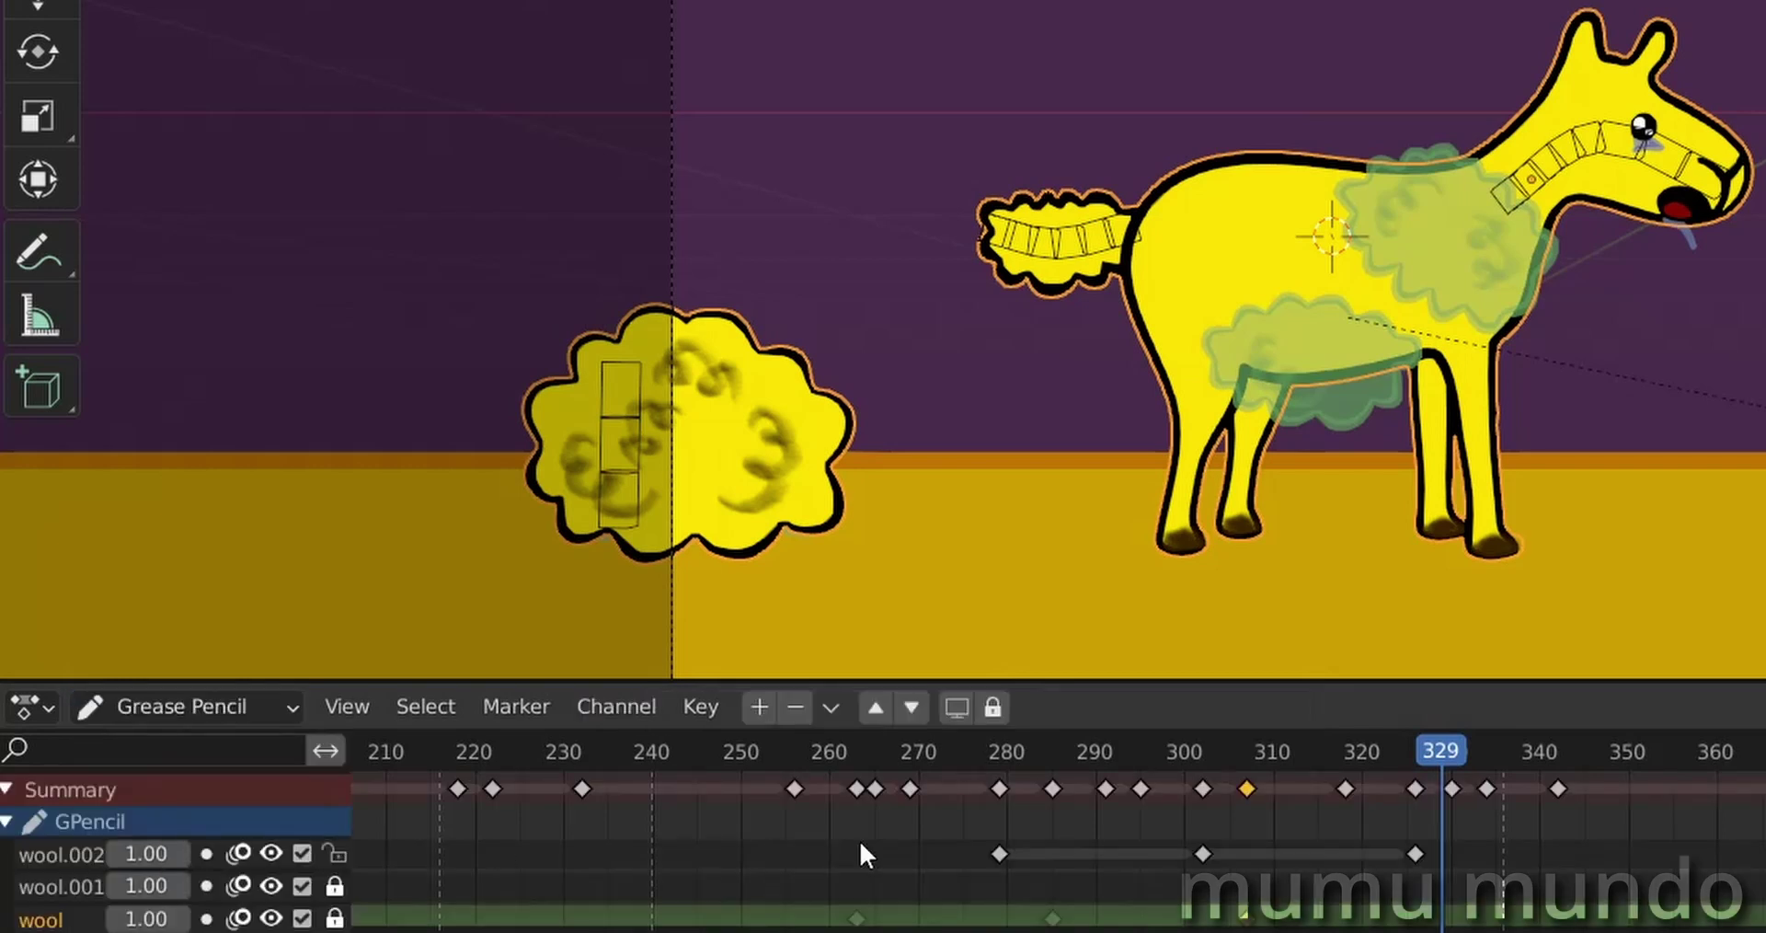
{"action": "left_click", "coordinate": [69, 855]}
{"action": "scroll", "coordinate": [975, 808], "scroll_direction": "up", "scroll_amount": 4}
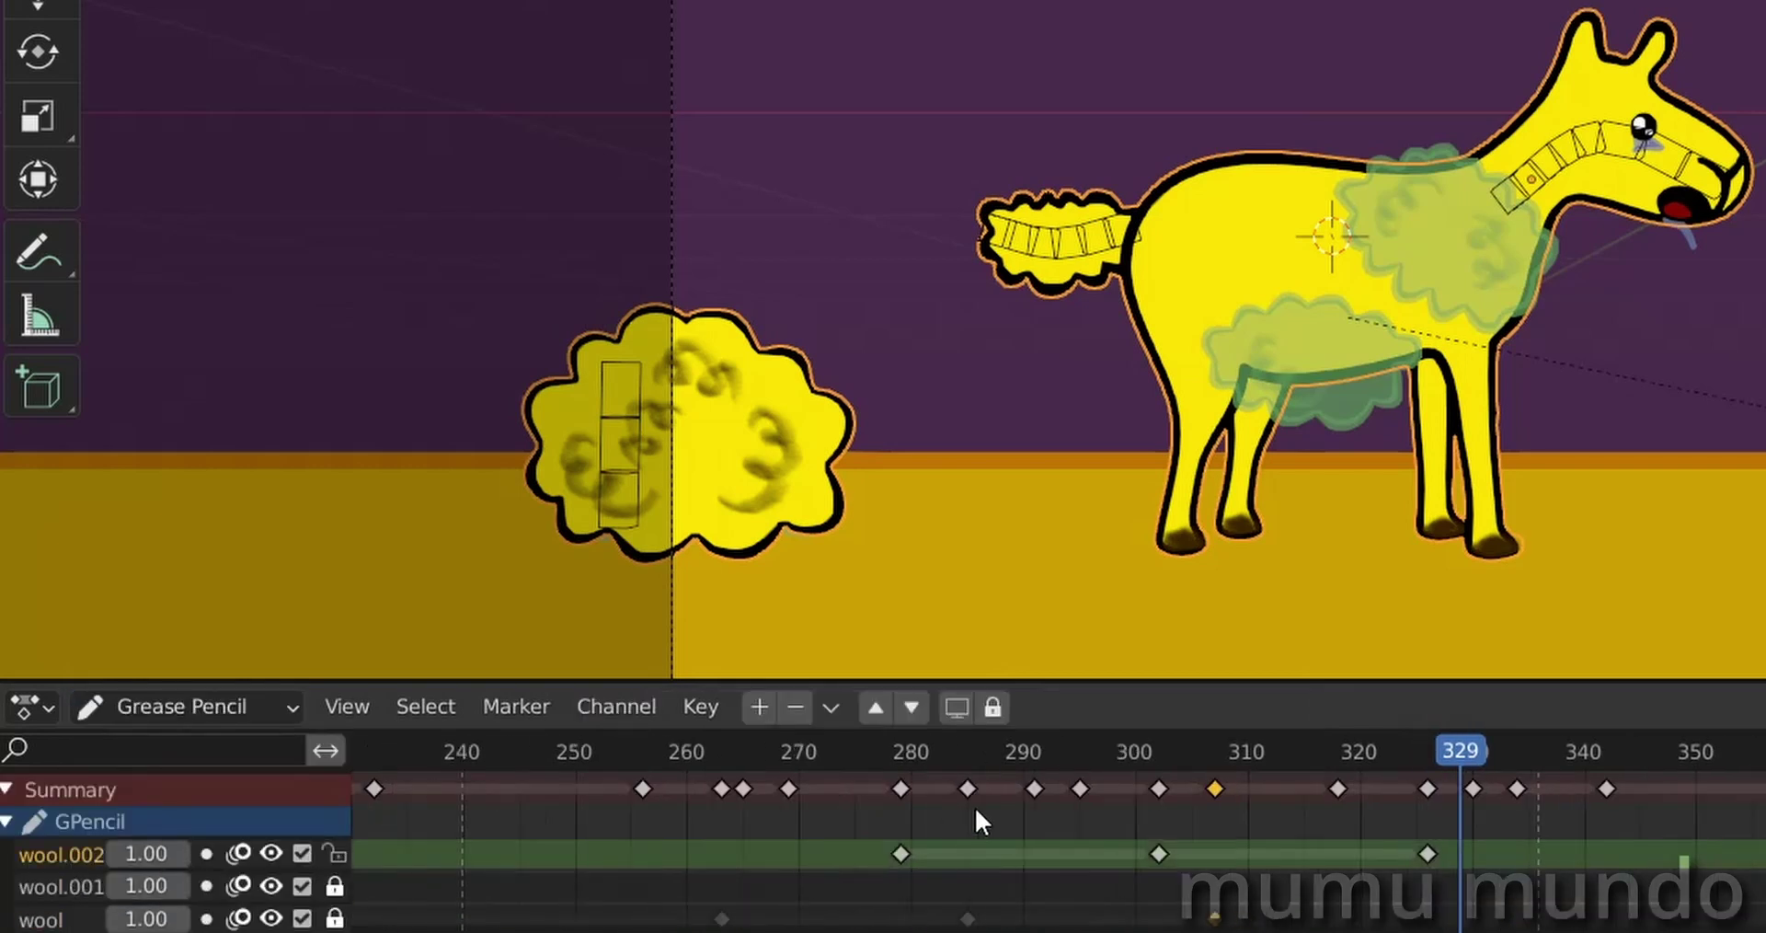
{"action": "middle_click_drag", "start_coordinate": [979, 824], "coordinate": [1045, 825]}
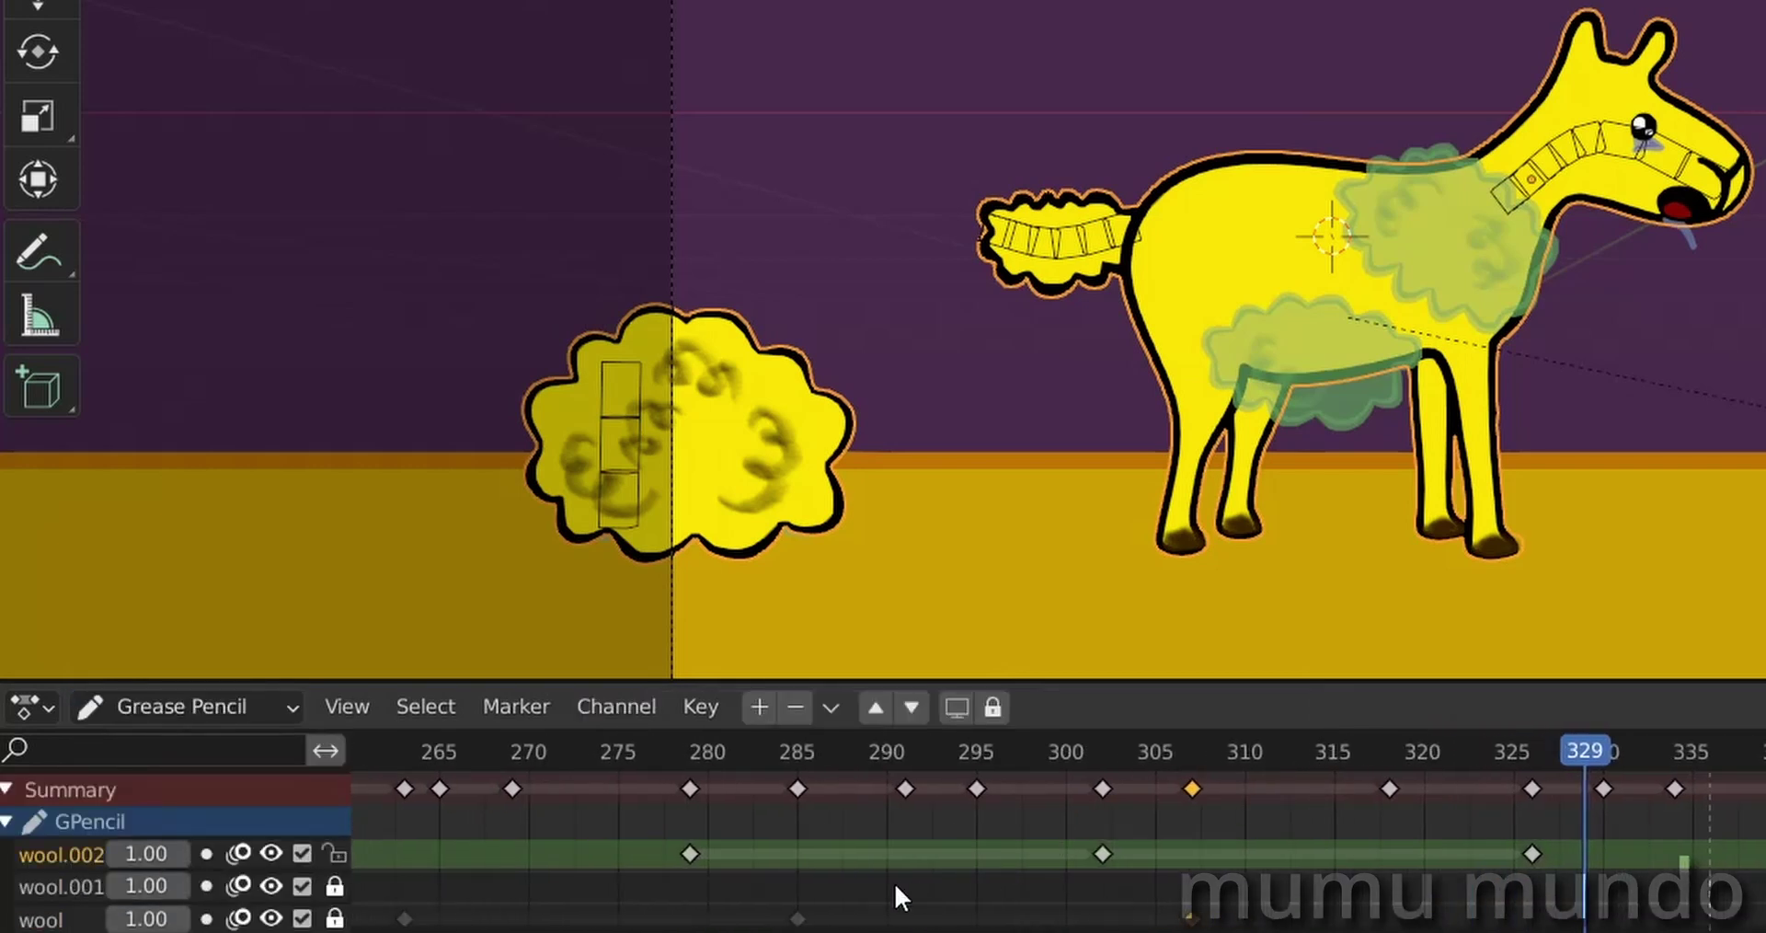
Step: Scrub through the wool.002 keyframes at frames 279, 302 and 326, and return to frame 289
{"action": "left_click", "coordinate": [686, 752]}
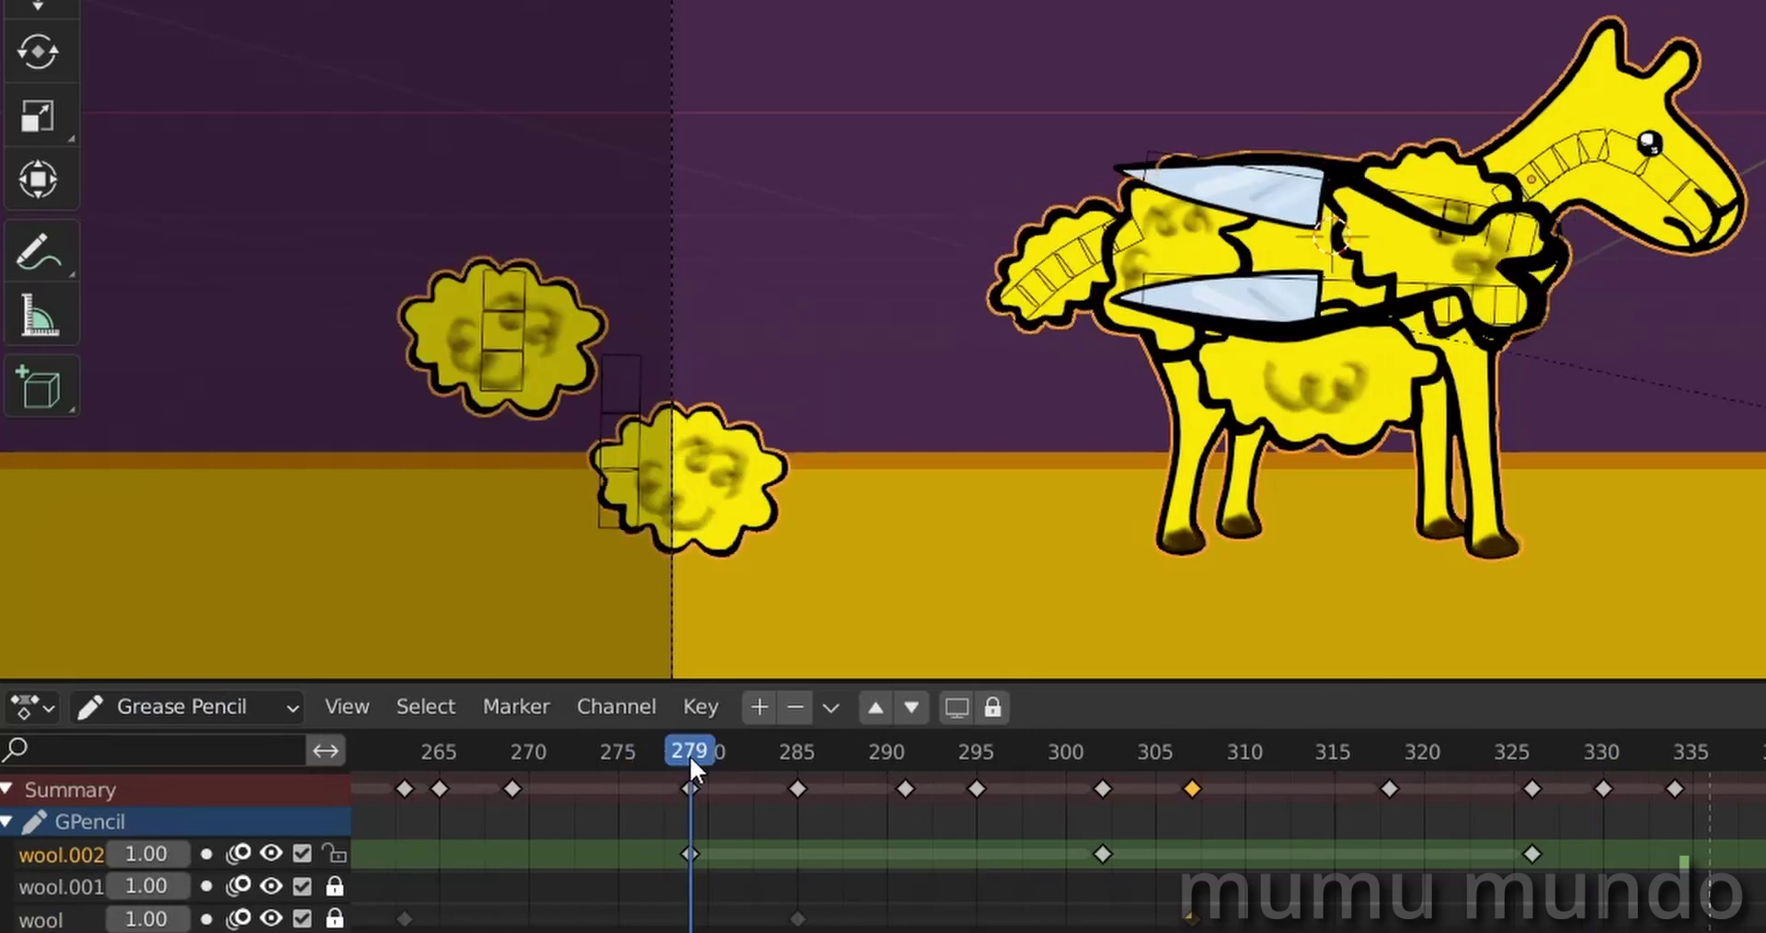
{"action": "left_click_drag", "start_coordinate": [690, 754], "coordinate": [1100, 787]}
{"action": "left_click_drag", "start_coordinate": [1361, 785], "coordinate": [1529, 786]}
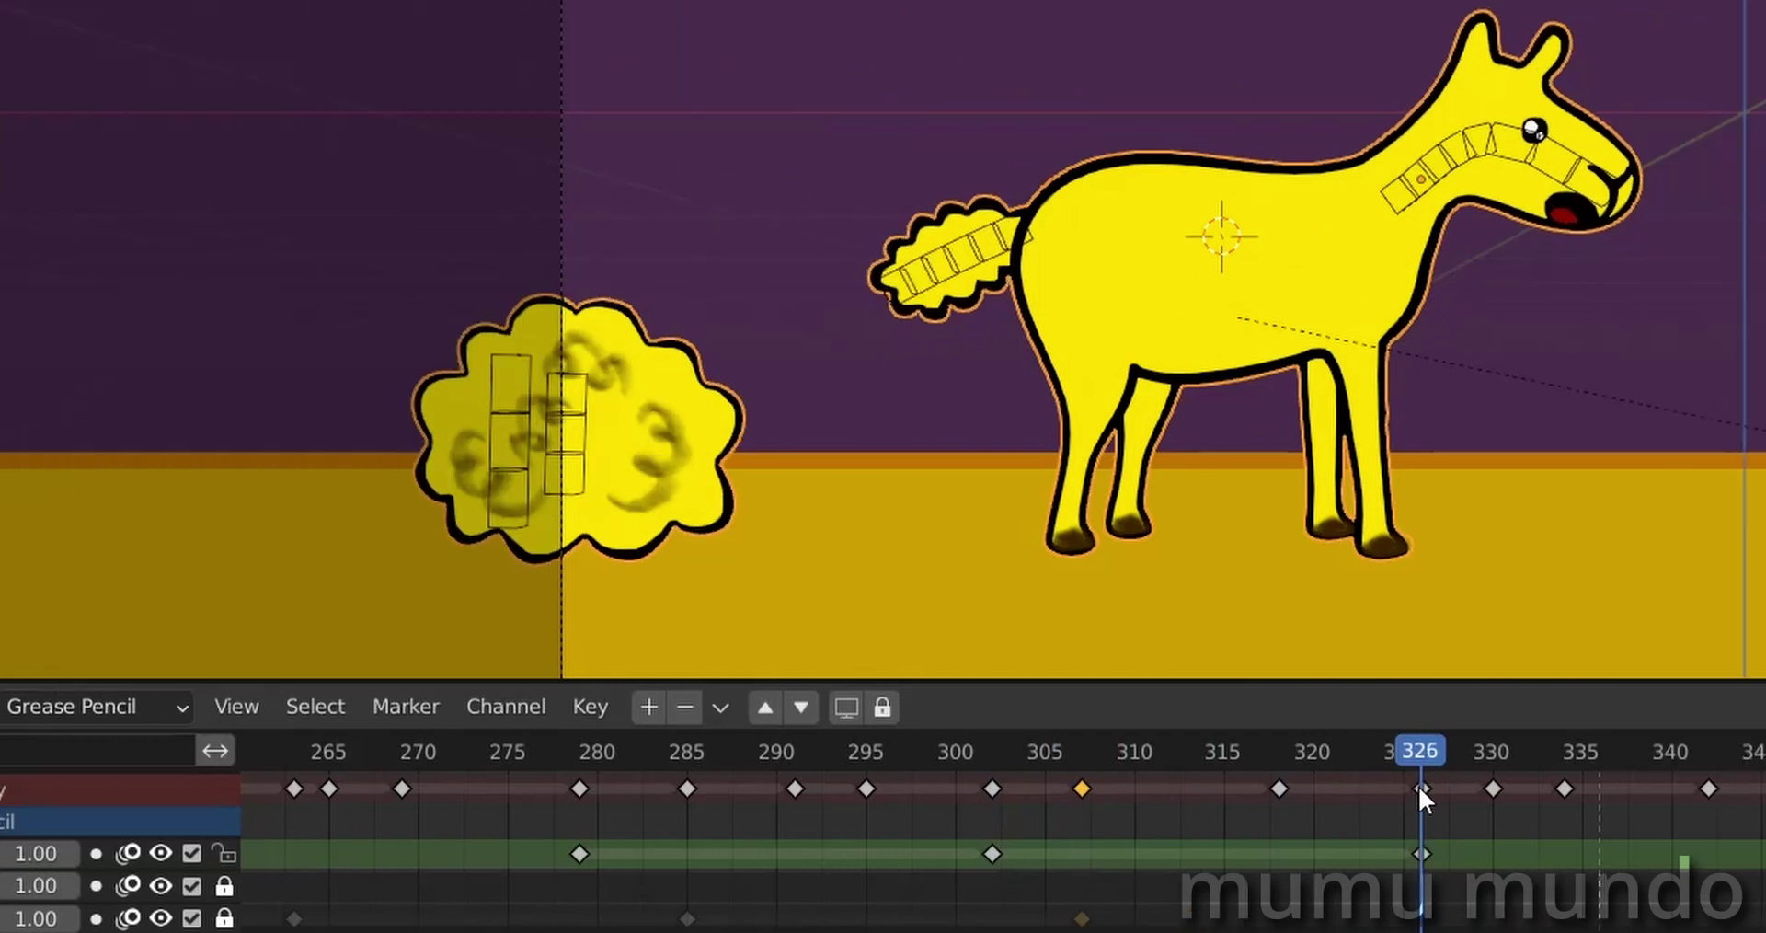
{"action": "left_click_drag", "start_coordinate": [1418, 785], "coordinate": [759, 787]}
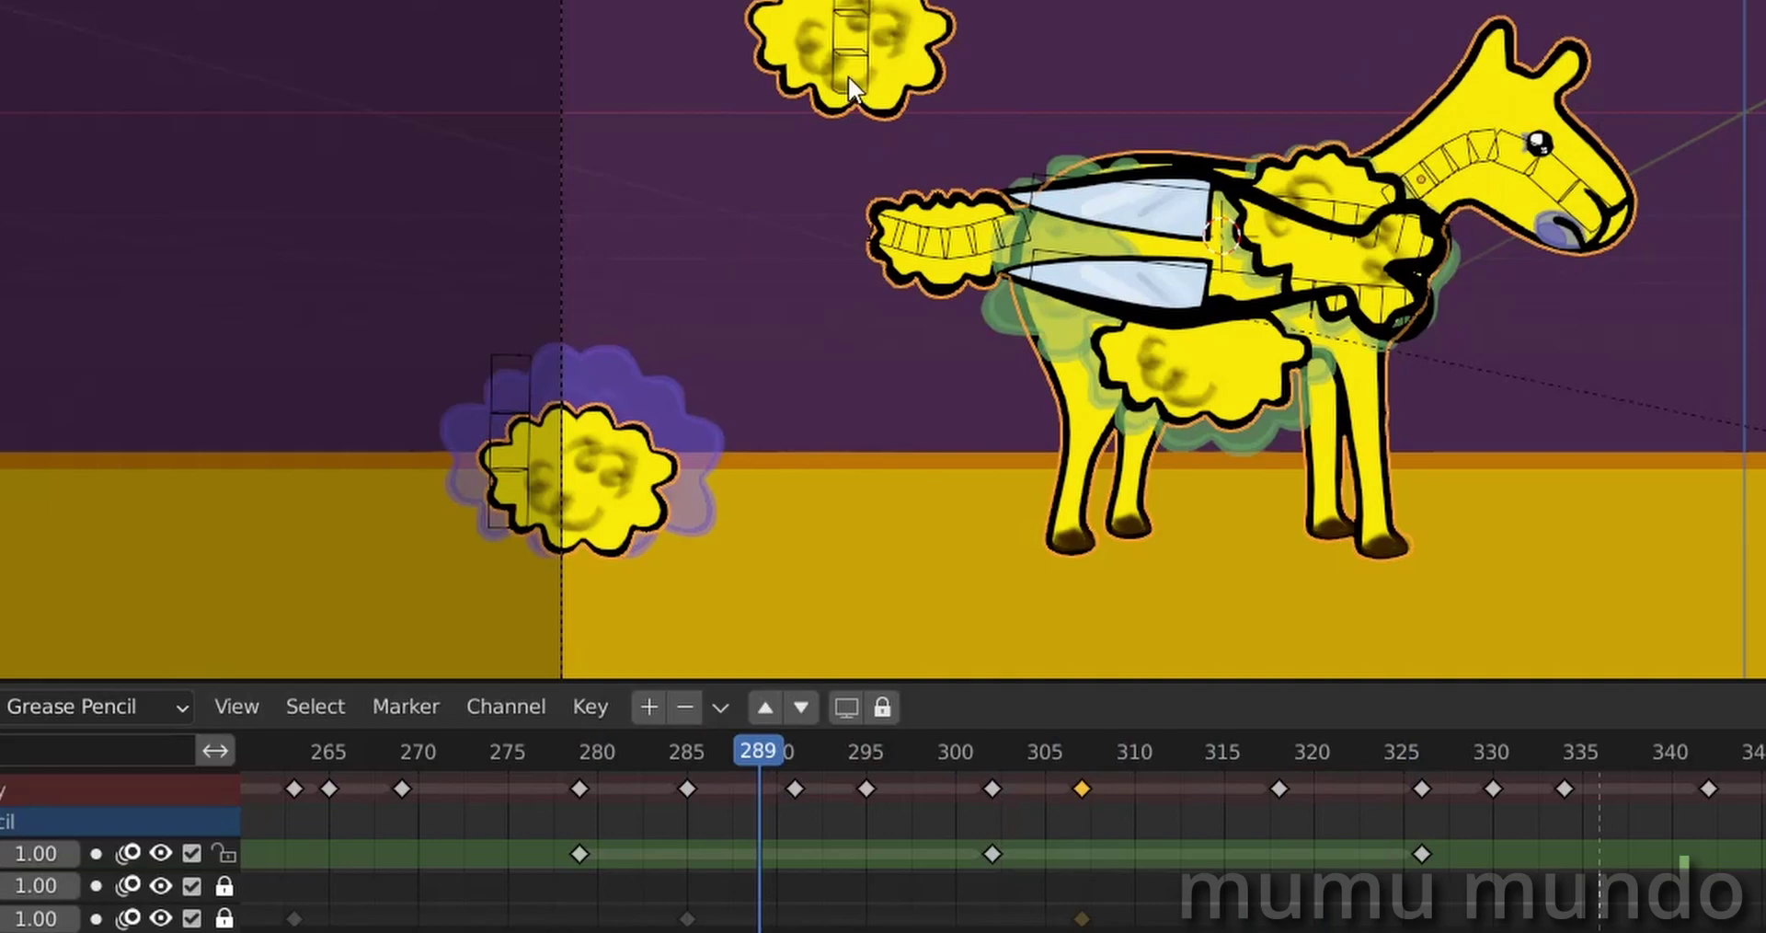
Step: Select the sheep's armature and switch it to Edit Mode
{"action": "left_click", "coordinate": [843, 242]}
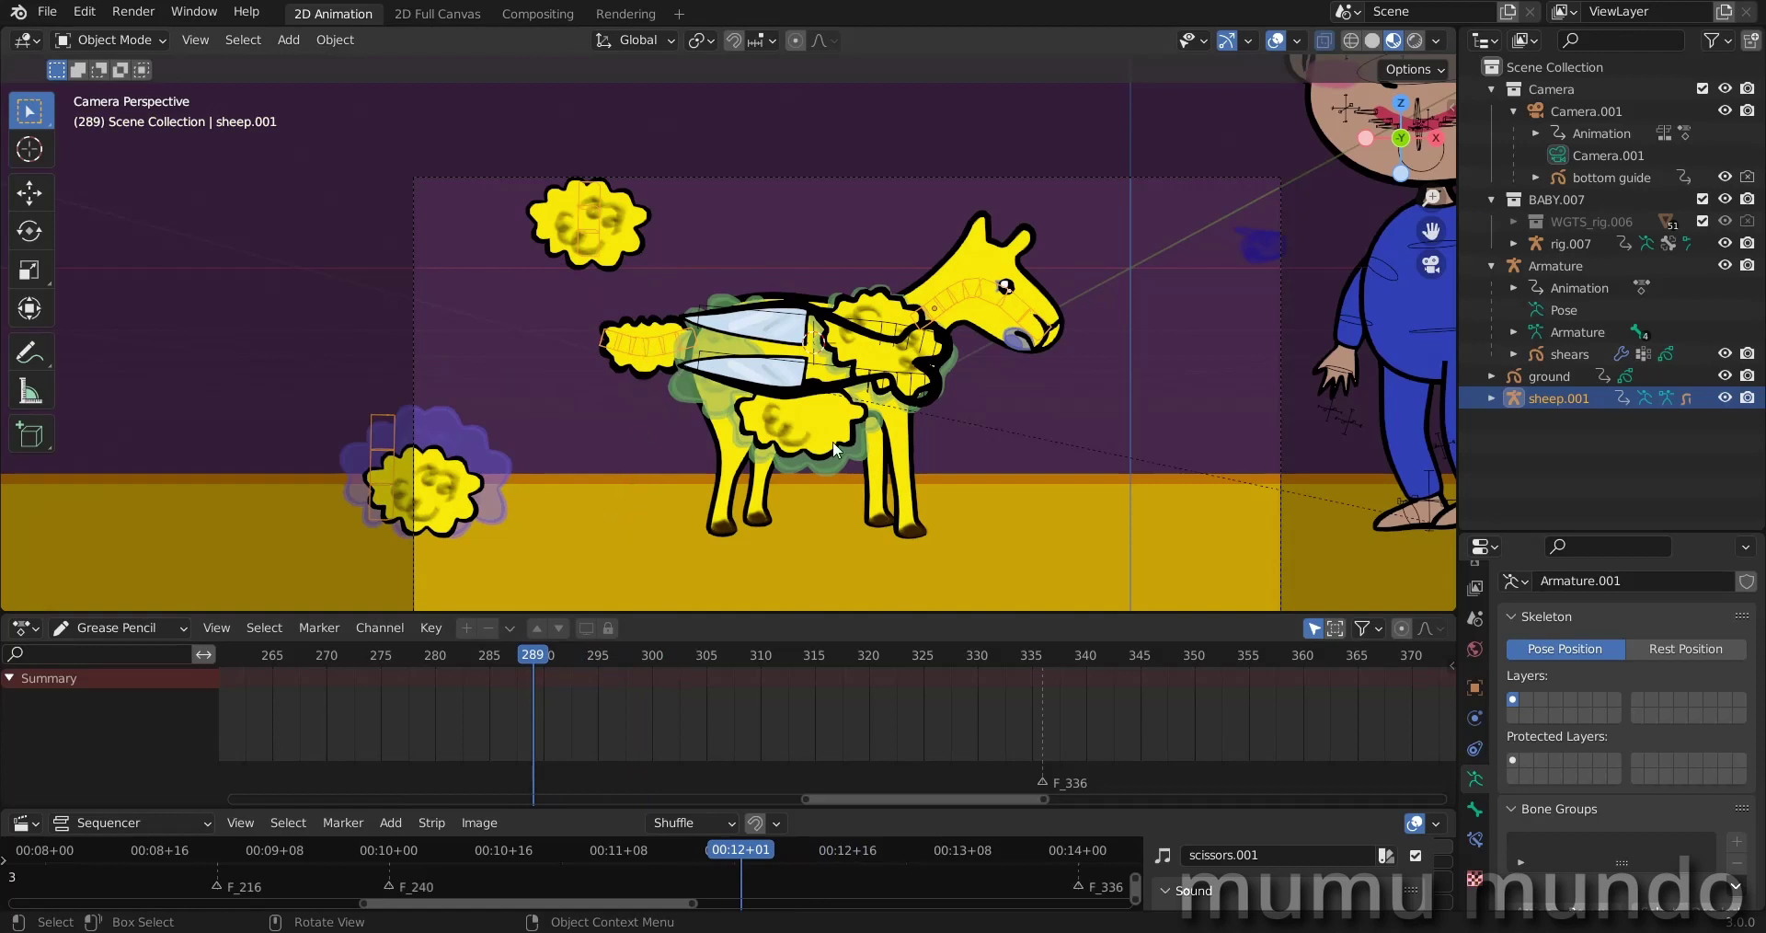
{"action": "left_click", "coordinate": [100, 42]}
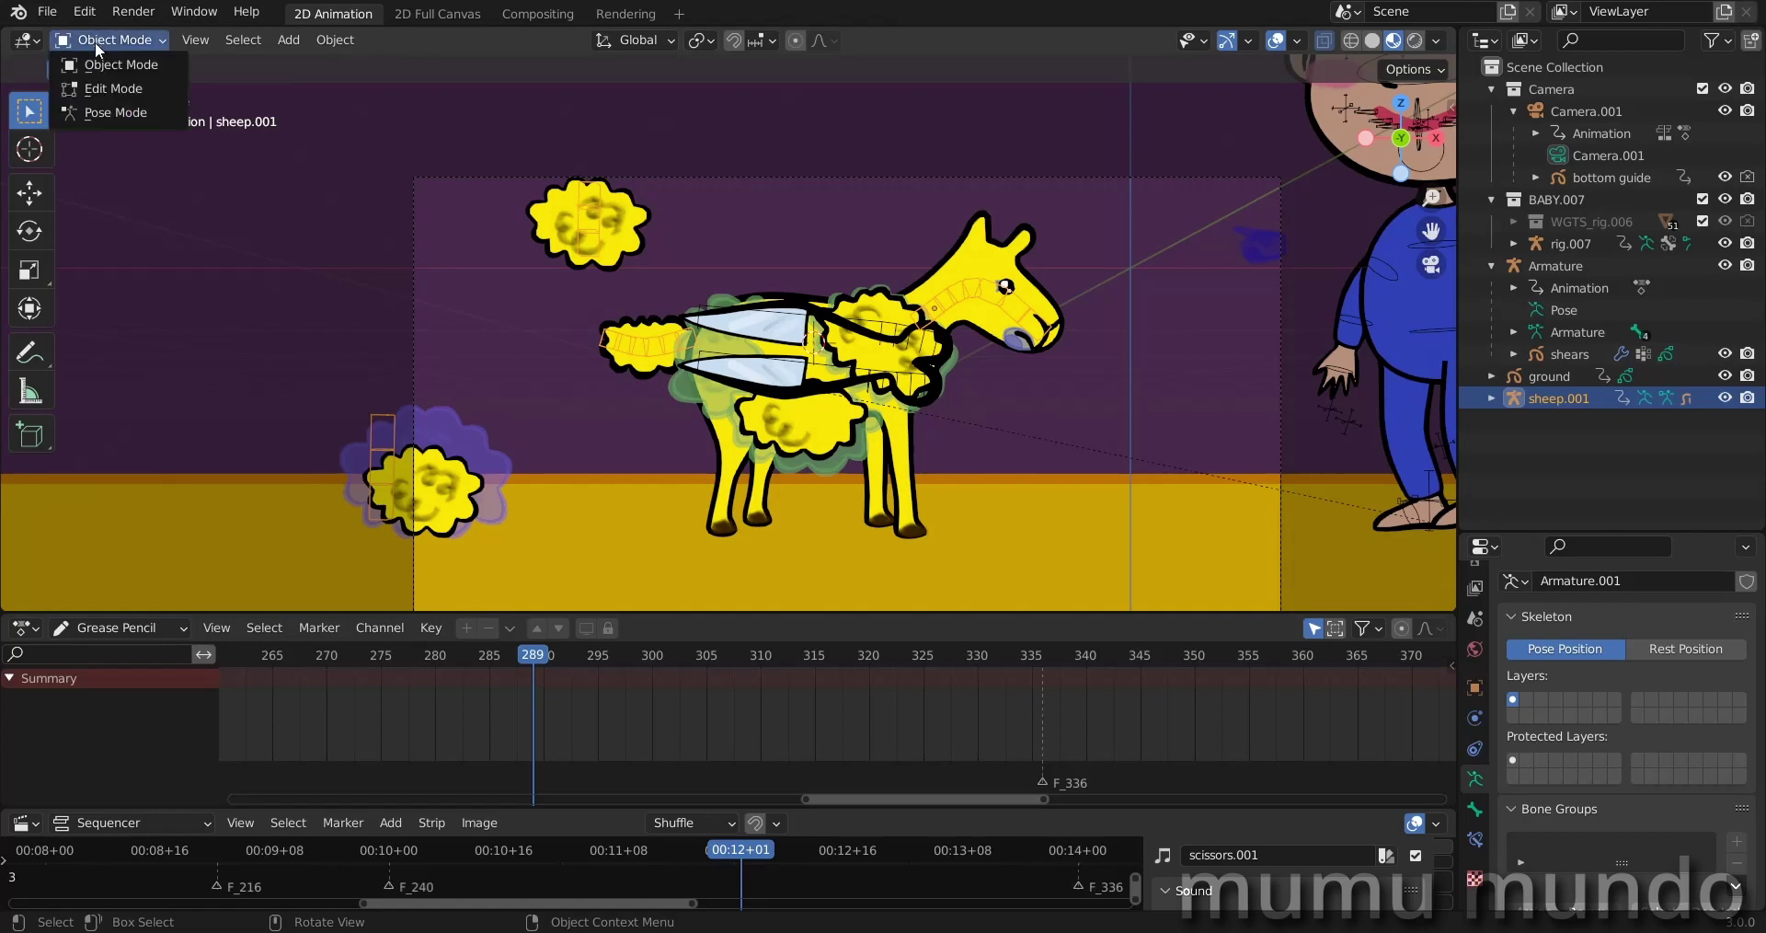
{"action": "left_click", "coordinate": [104, 89]}
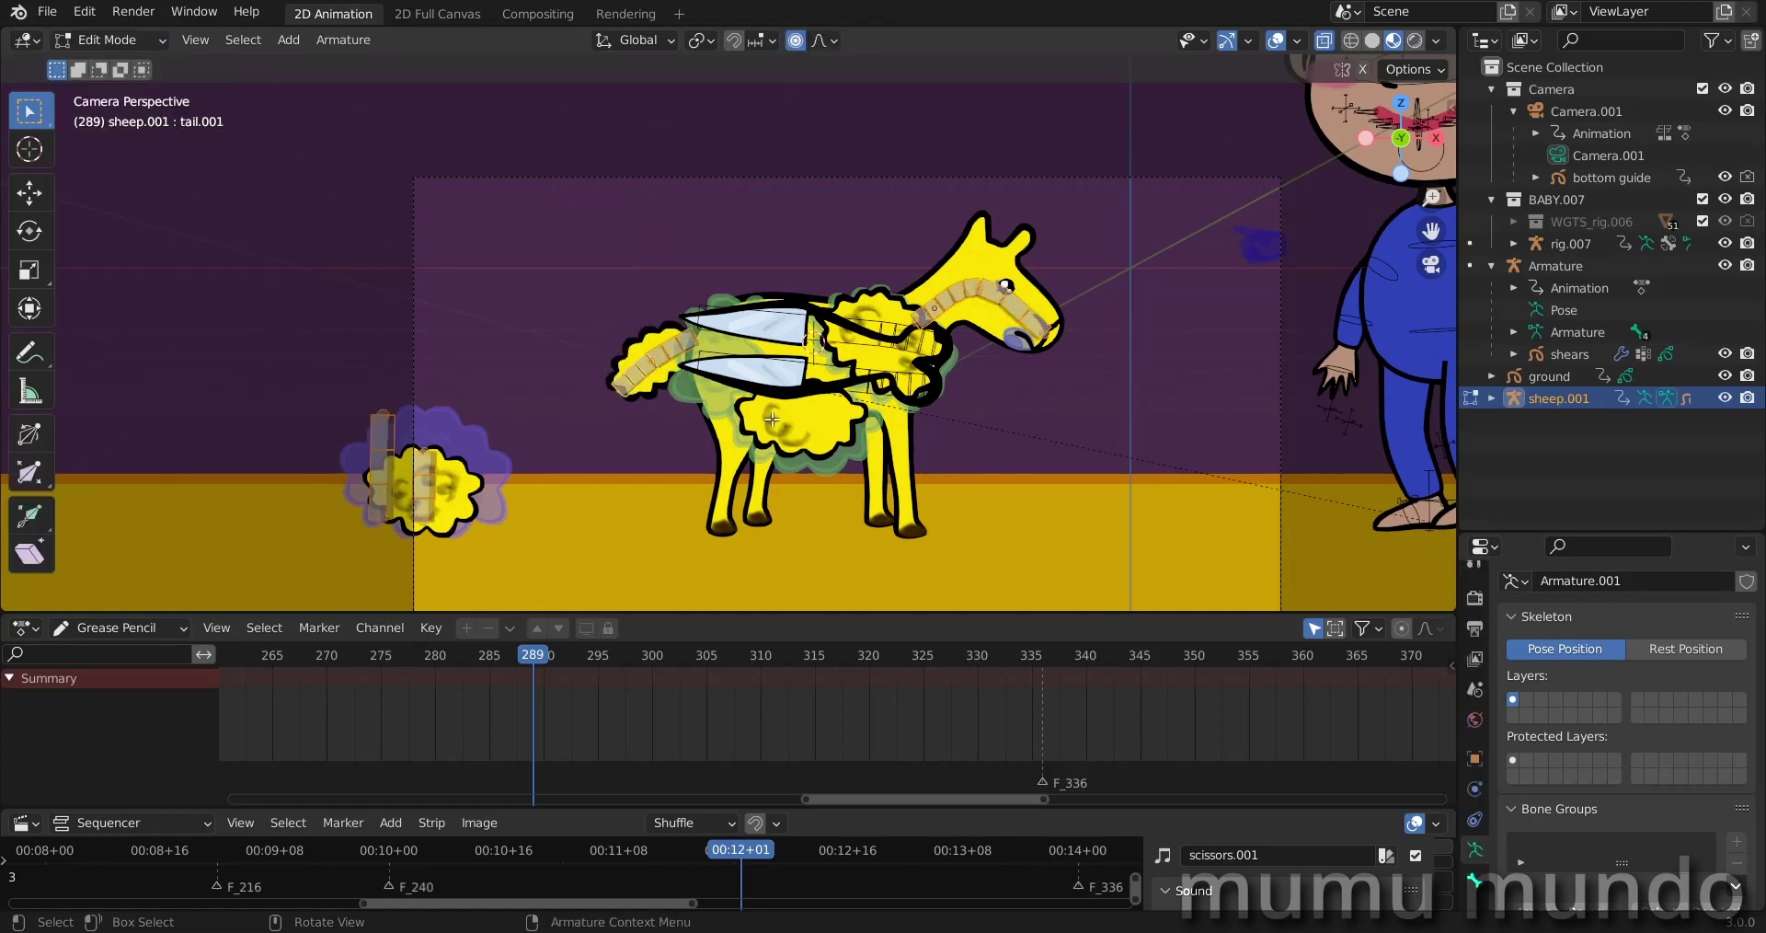
Step: Select the head bone and the two wool bones in turn, and return the sheep's armature to Object Mode
{"action": "left_click", "coordinate": [1013, 308]}
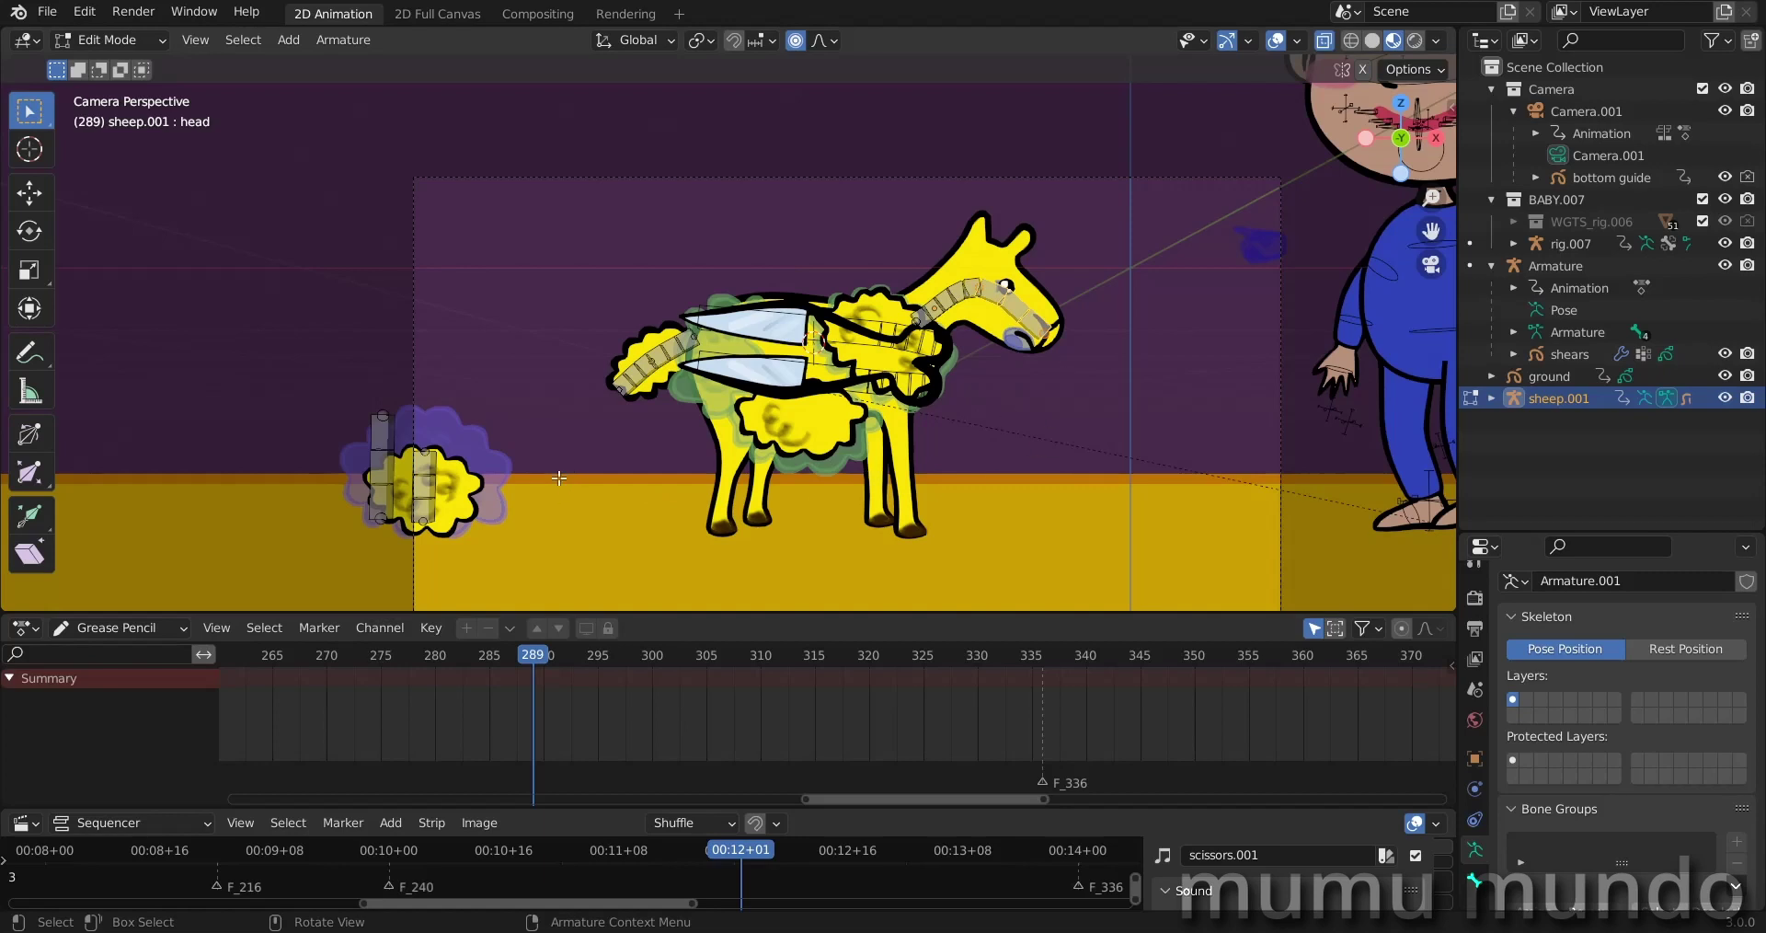
{"action": "scroll", "coordinate": [400, 537], "scroll_direction": "up", "scroll_amount": 1}
{"action": "left_click", "coordinate": [367, 526]}
{"action": "left_click", "coordinate": [331, 552]}
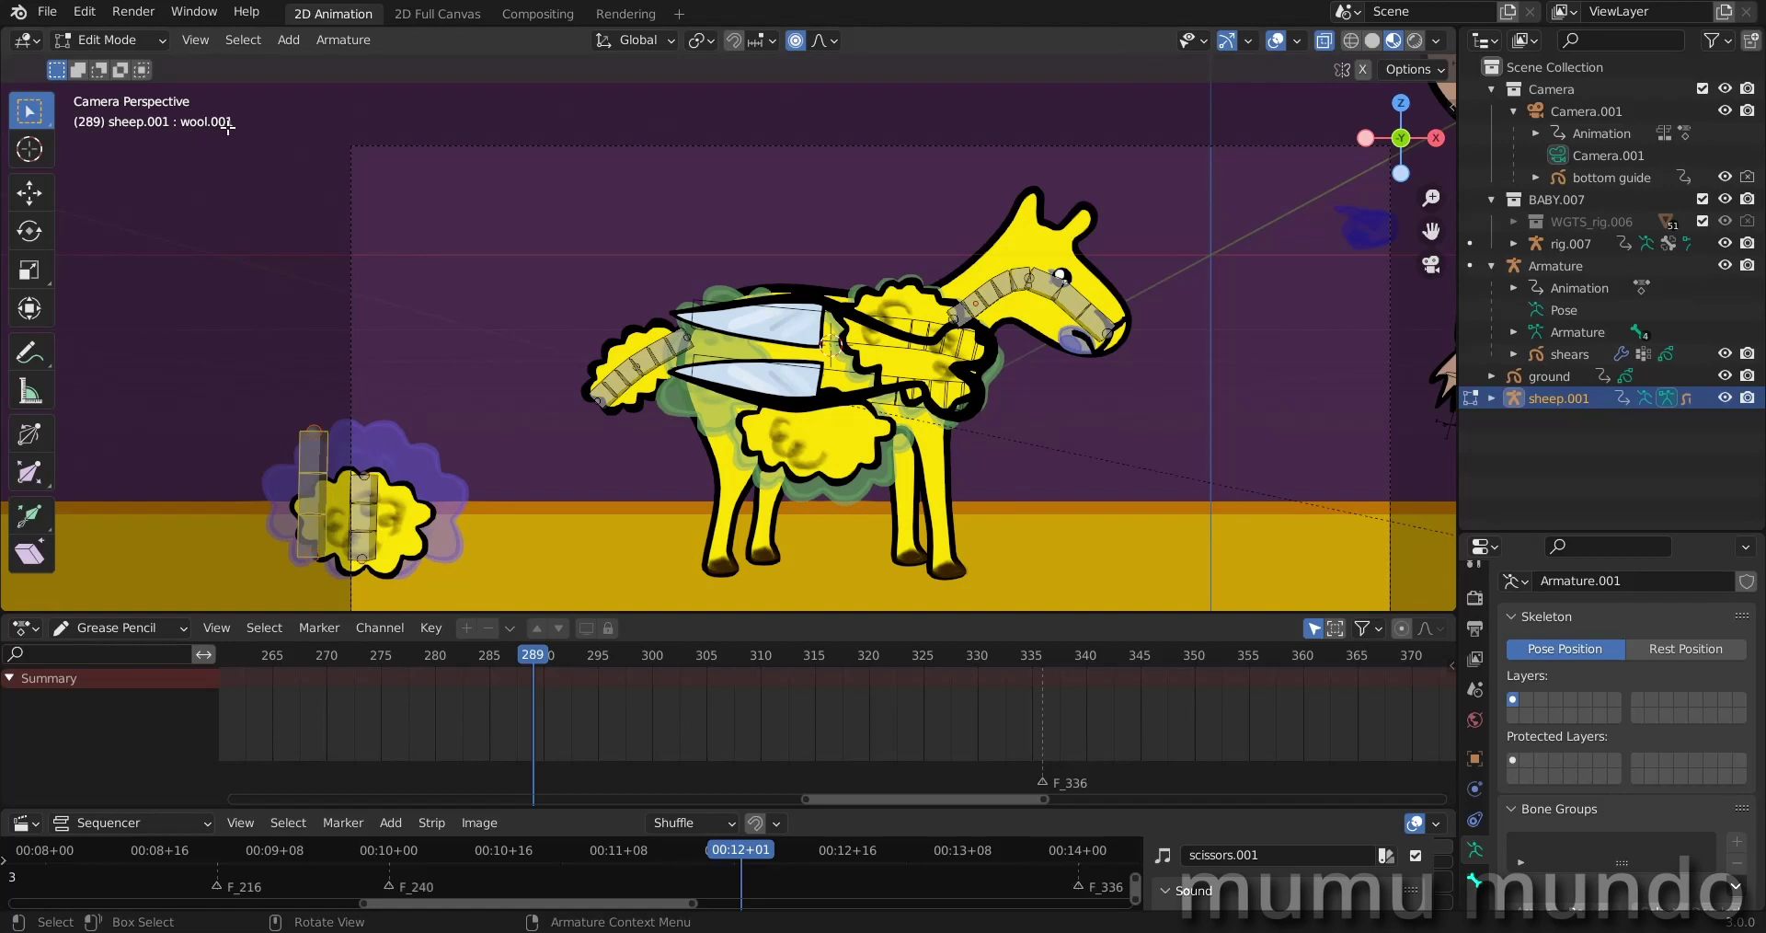
{"action": "scroll", "coordinate": [411, 396], "scroll_direction": "down", "scroll_amount": 2}
{"action": "scroll", "coordinate": [524, 469], "scroll_direction": "up", "scroll_amount": 1}
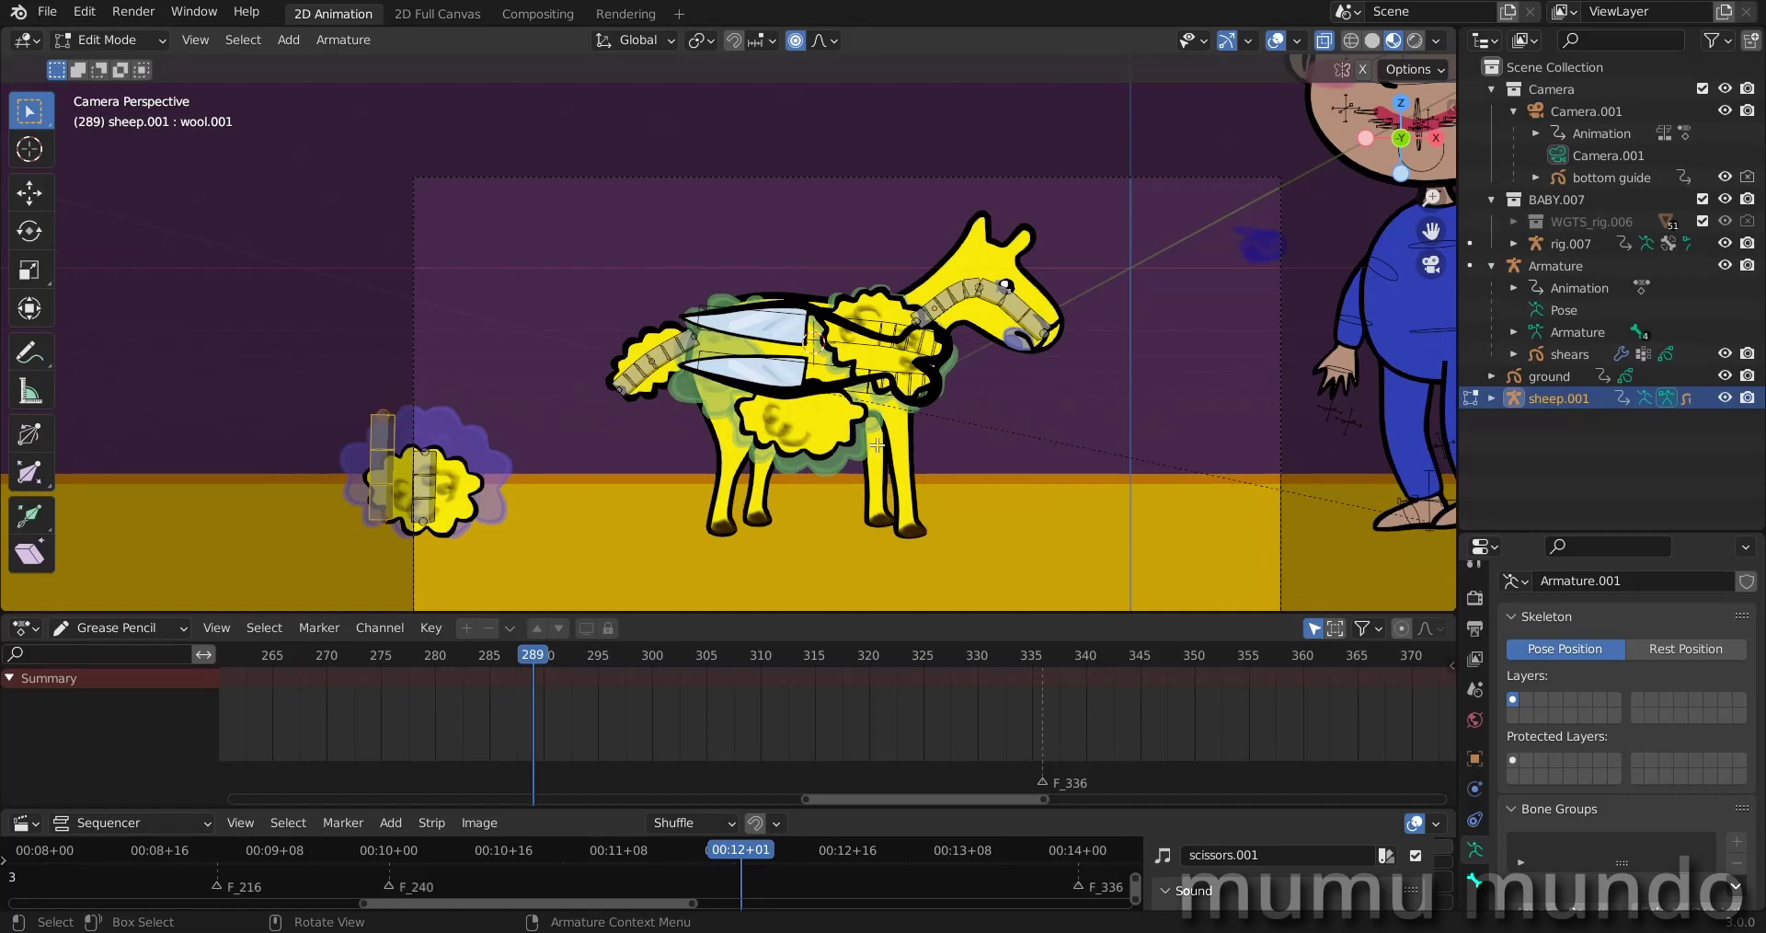
{"action": "left_click", "coordinate": [126, 39]}
{"action": "left_click", "coordinate": [112, 65]}
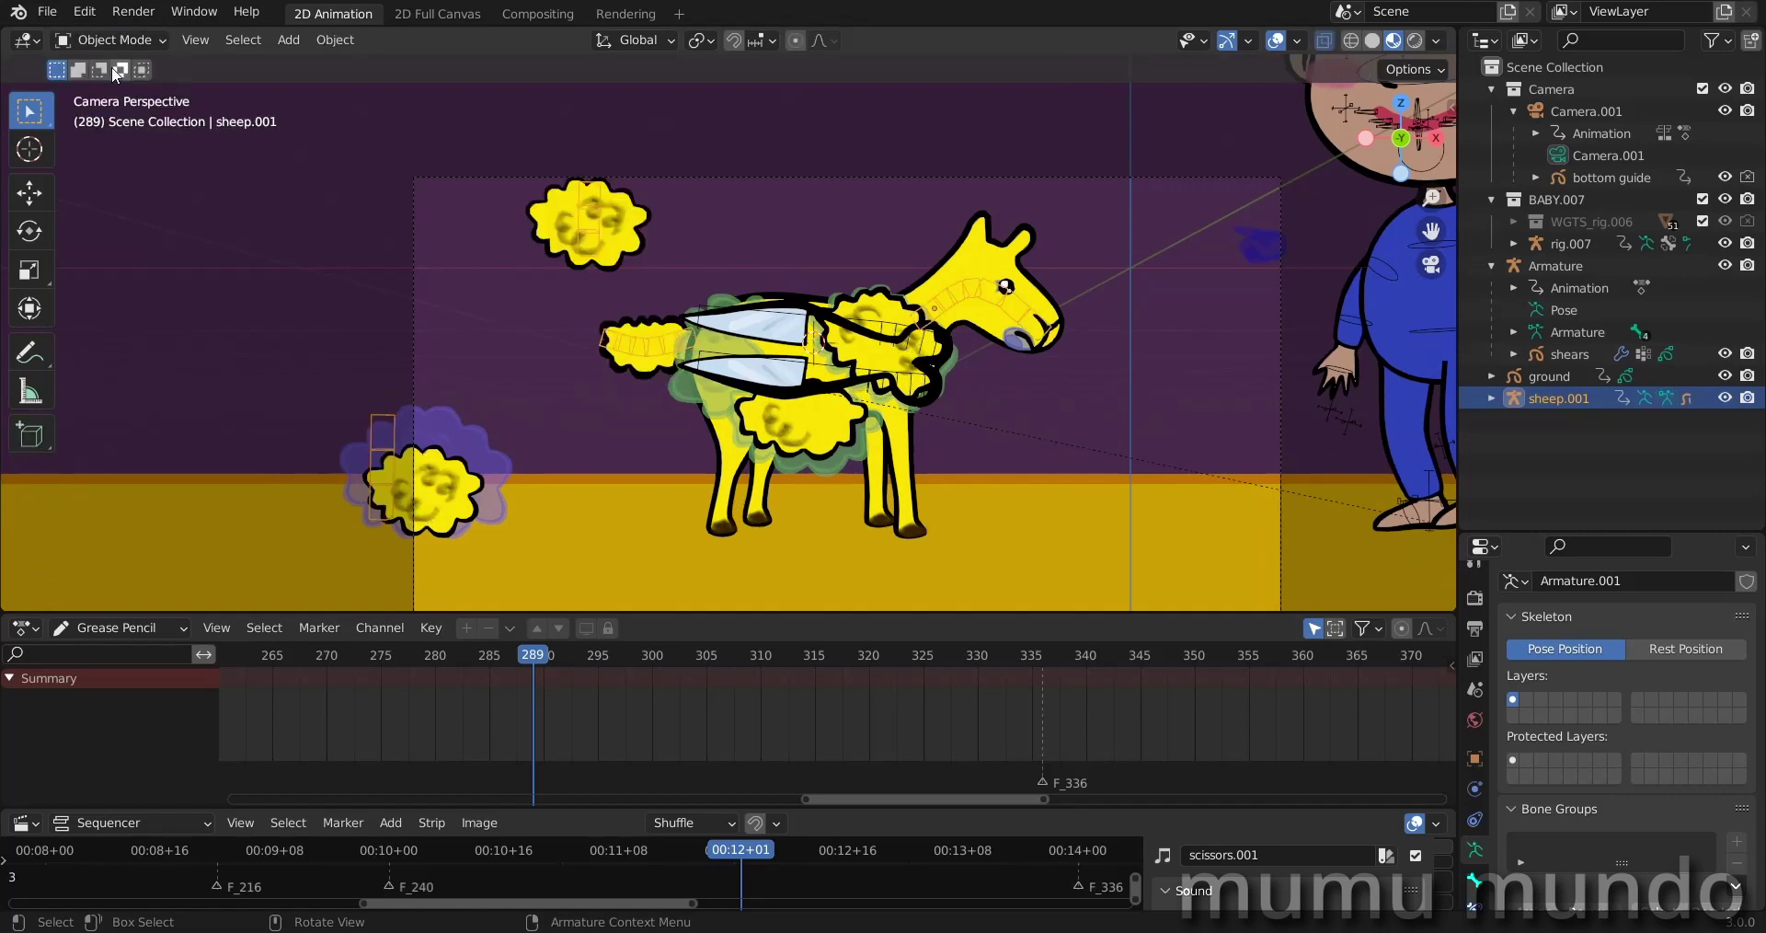
Step: Select the sheep drawing and choose the tail group among its vertex groups
{"action": "left_click", "coordinate": [973, 276]}
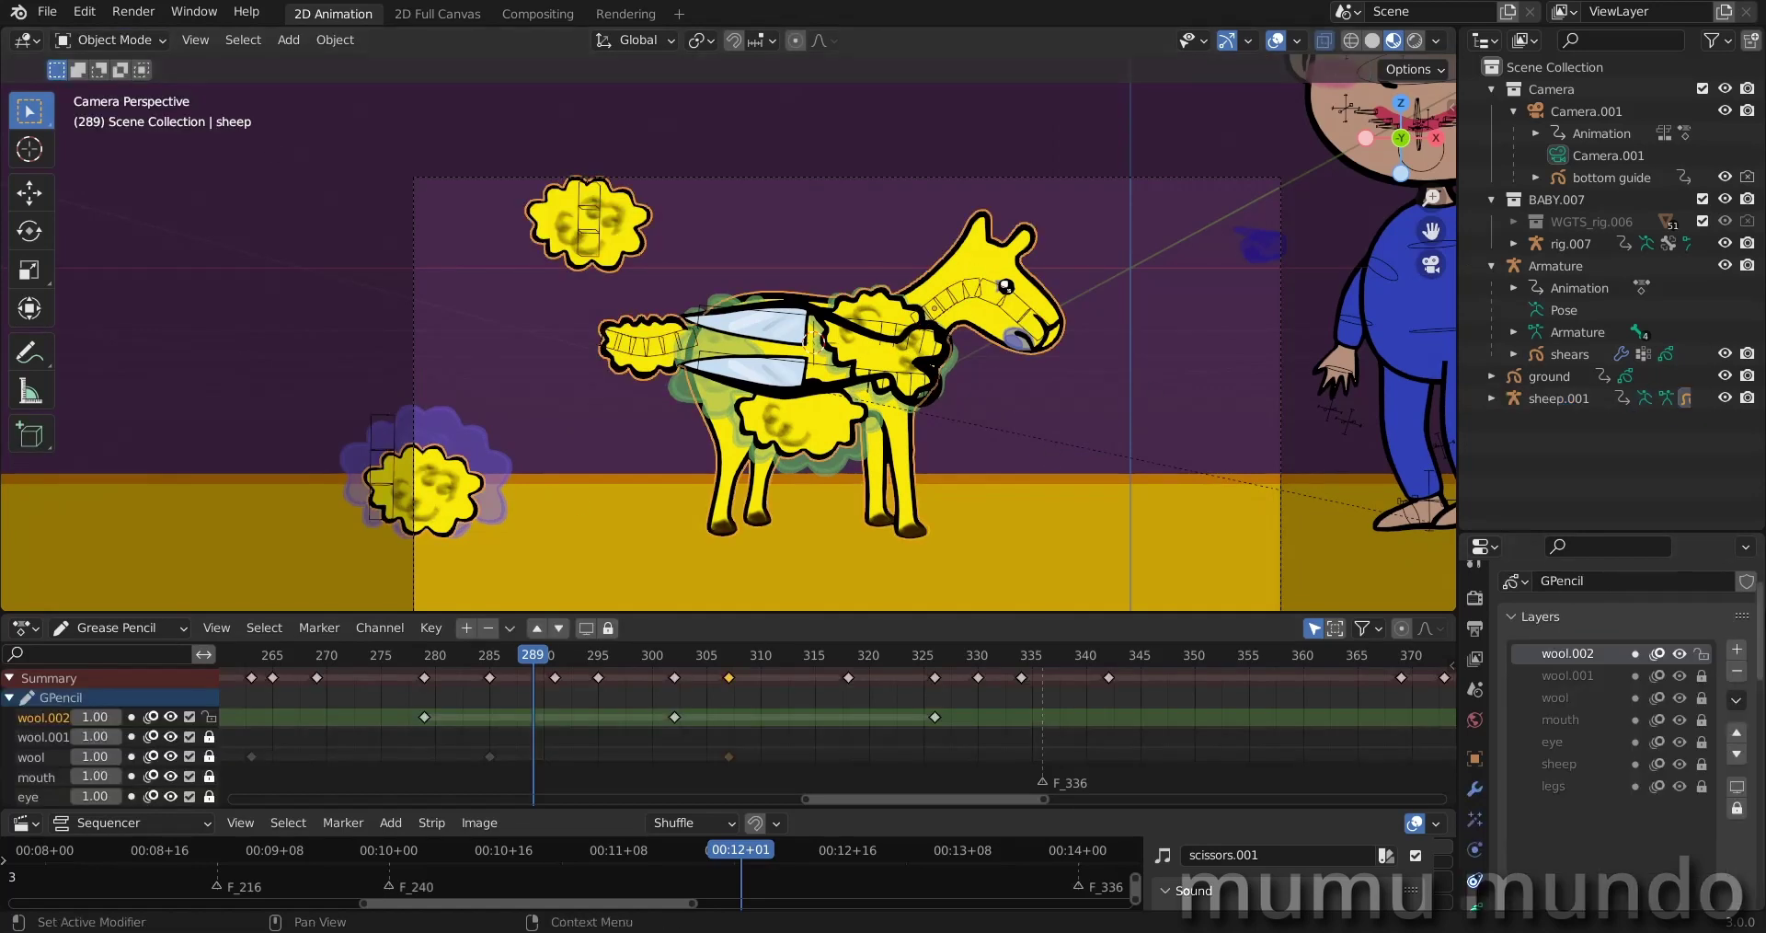
{"action": "scroll", "coordinate": [1628, 736], "scroll_direction": "down", "scroll_amount": 6}
{"action": "left_click", "coordinate": [1564, 760]}
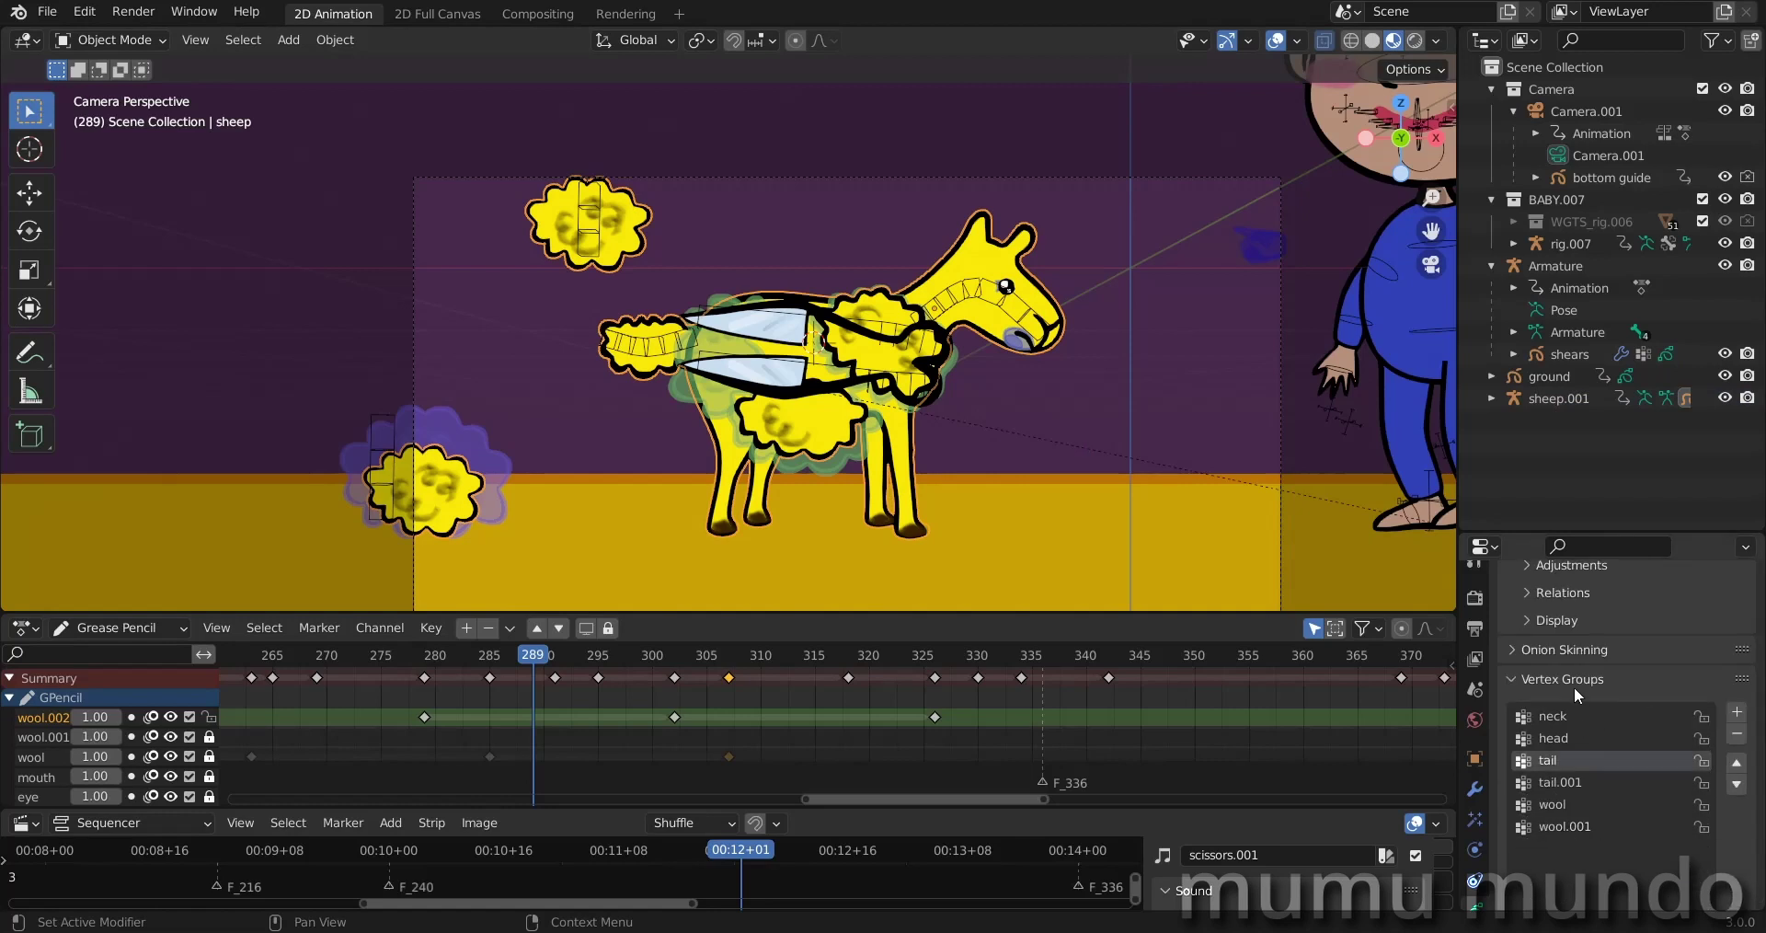
Step: Add a new vertex group to the sheep drawing and remove it again
{"action": "scroll", "coordinate": [1588, 860], "scroll_direction": "down", "scroll_amount": 3}
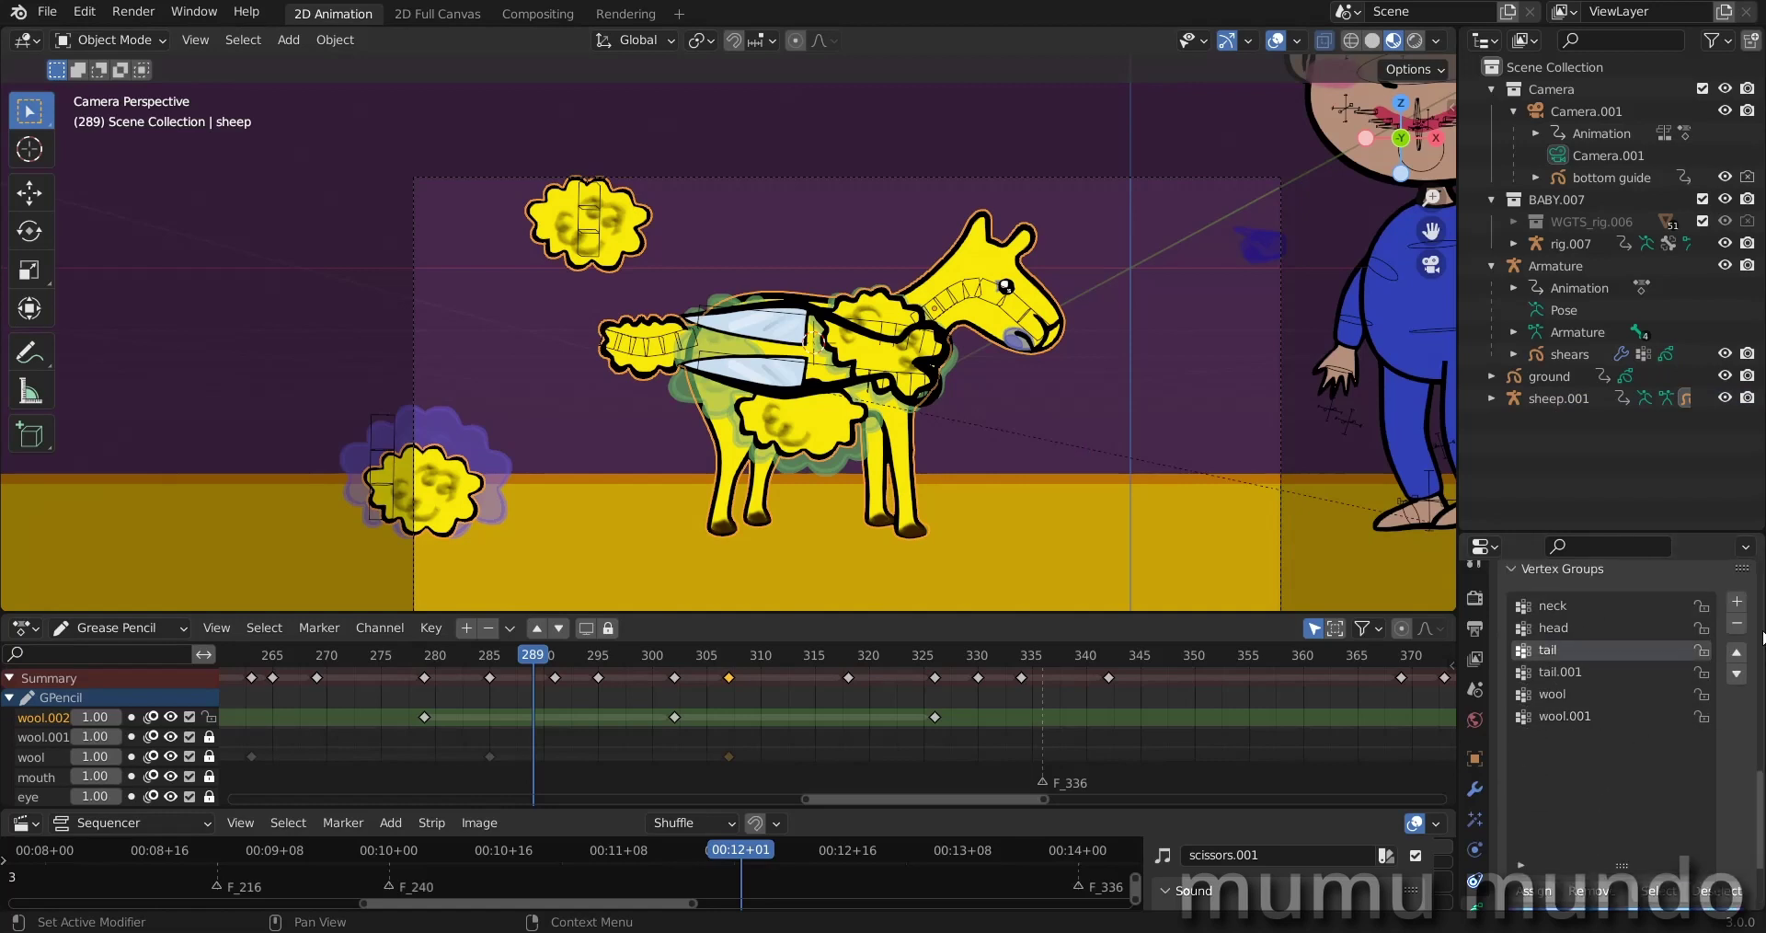
{"action": "left_click", "coordinate": [1736, 603]}
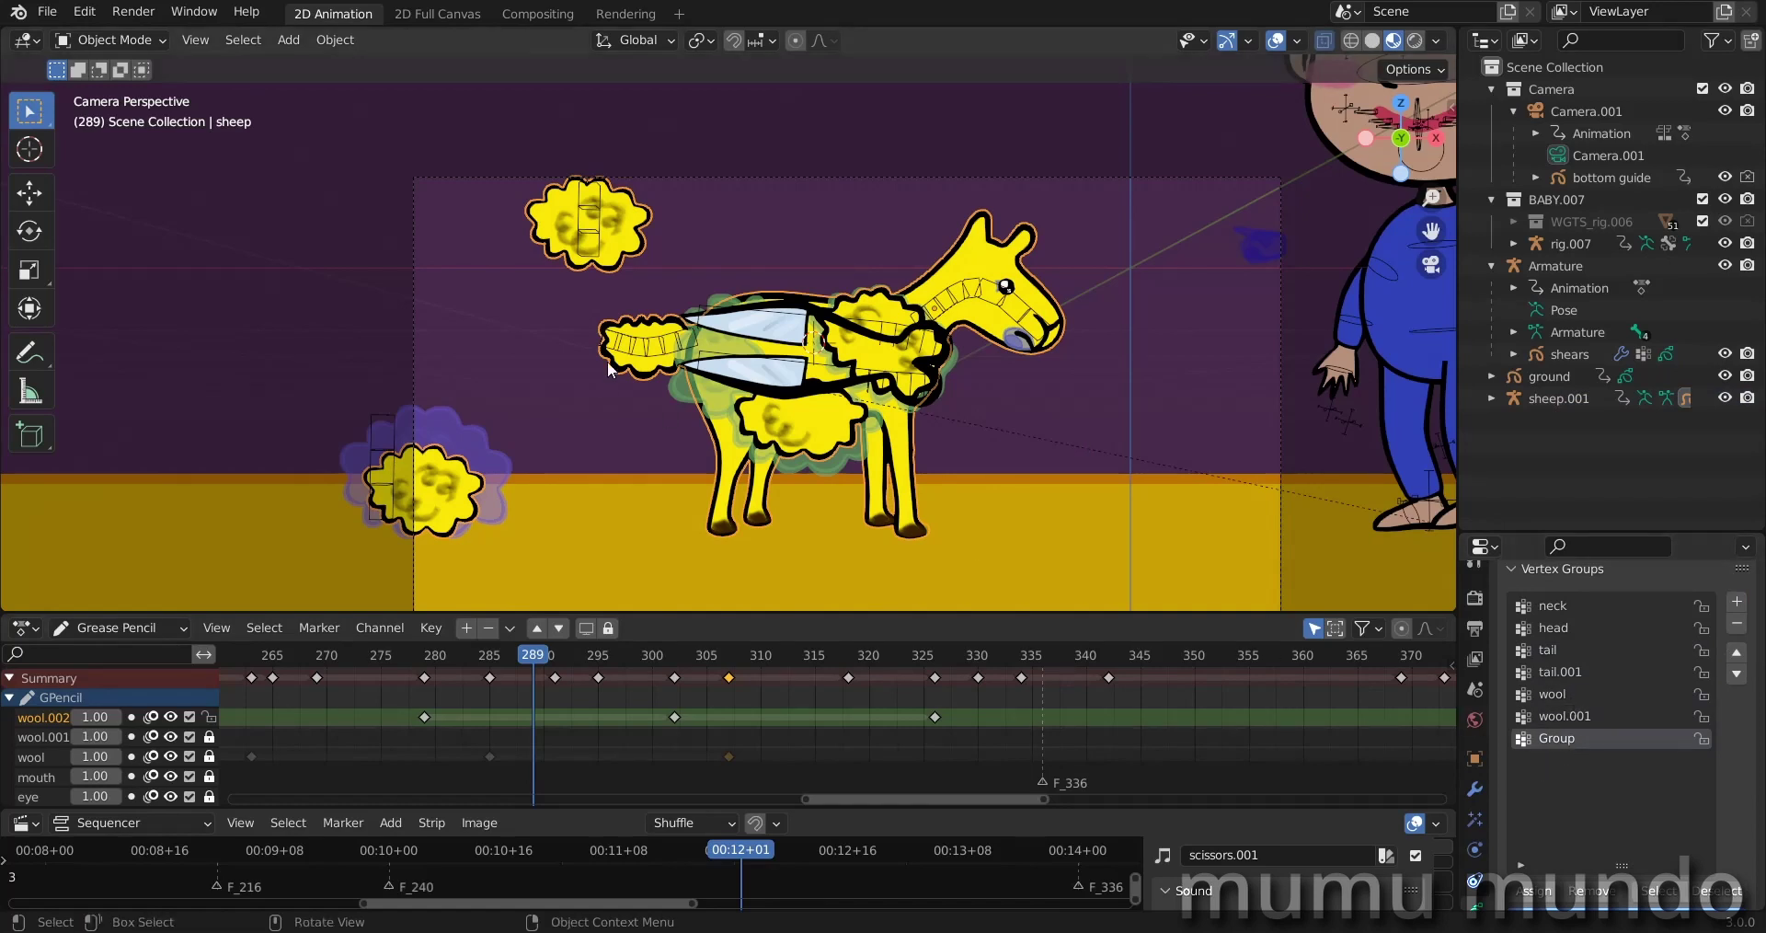
{"action": "left_click", "coordinate": [1737, 624]}
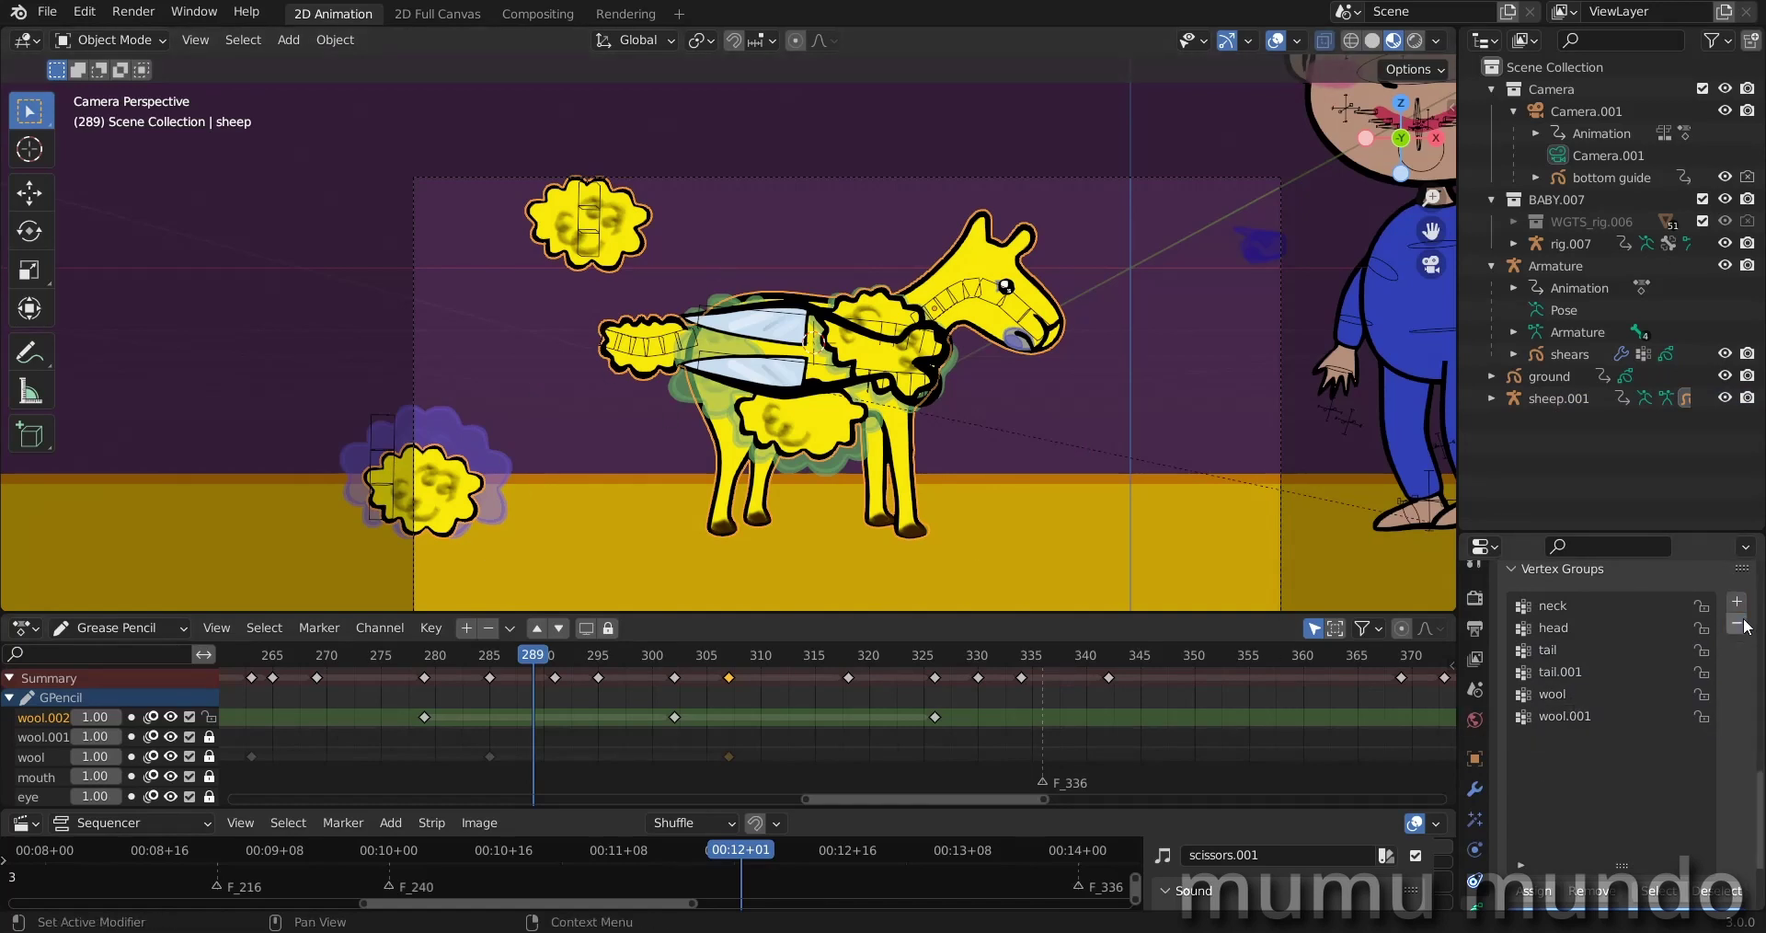
Step: Switch the sheep drawing to Weight Paint mode and show the weights of the wool and wool.001 vertex groups
{"action": "key", "text": "ctrl+Tab"}
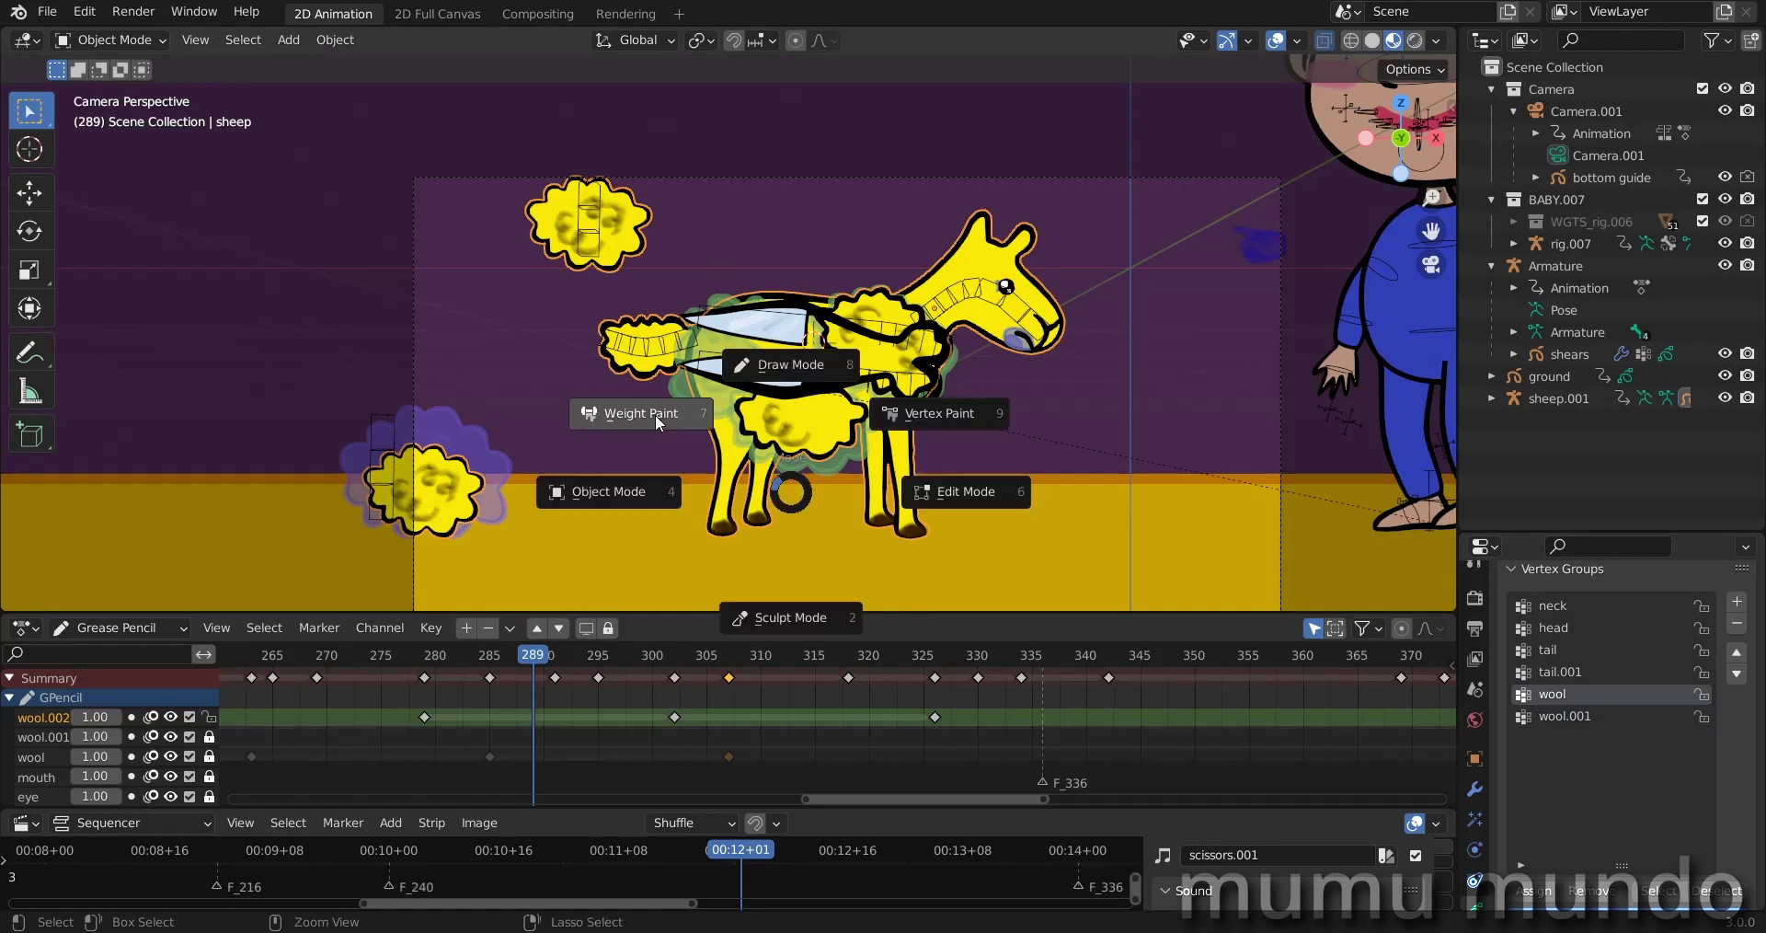
{"action": "left_click", "coordinate": [655, 414]}
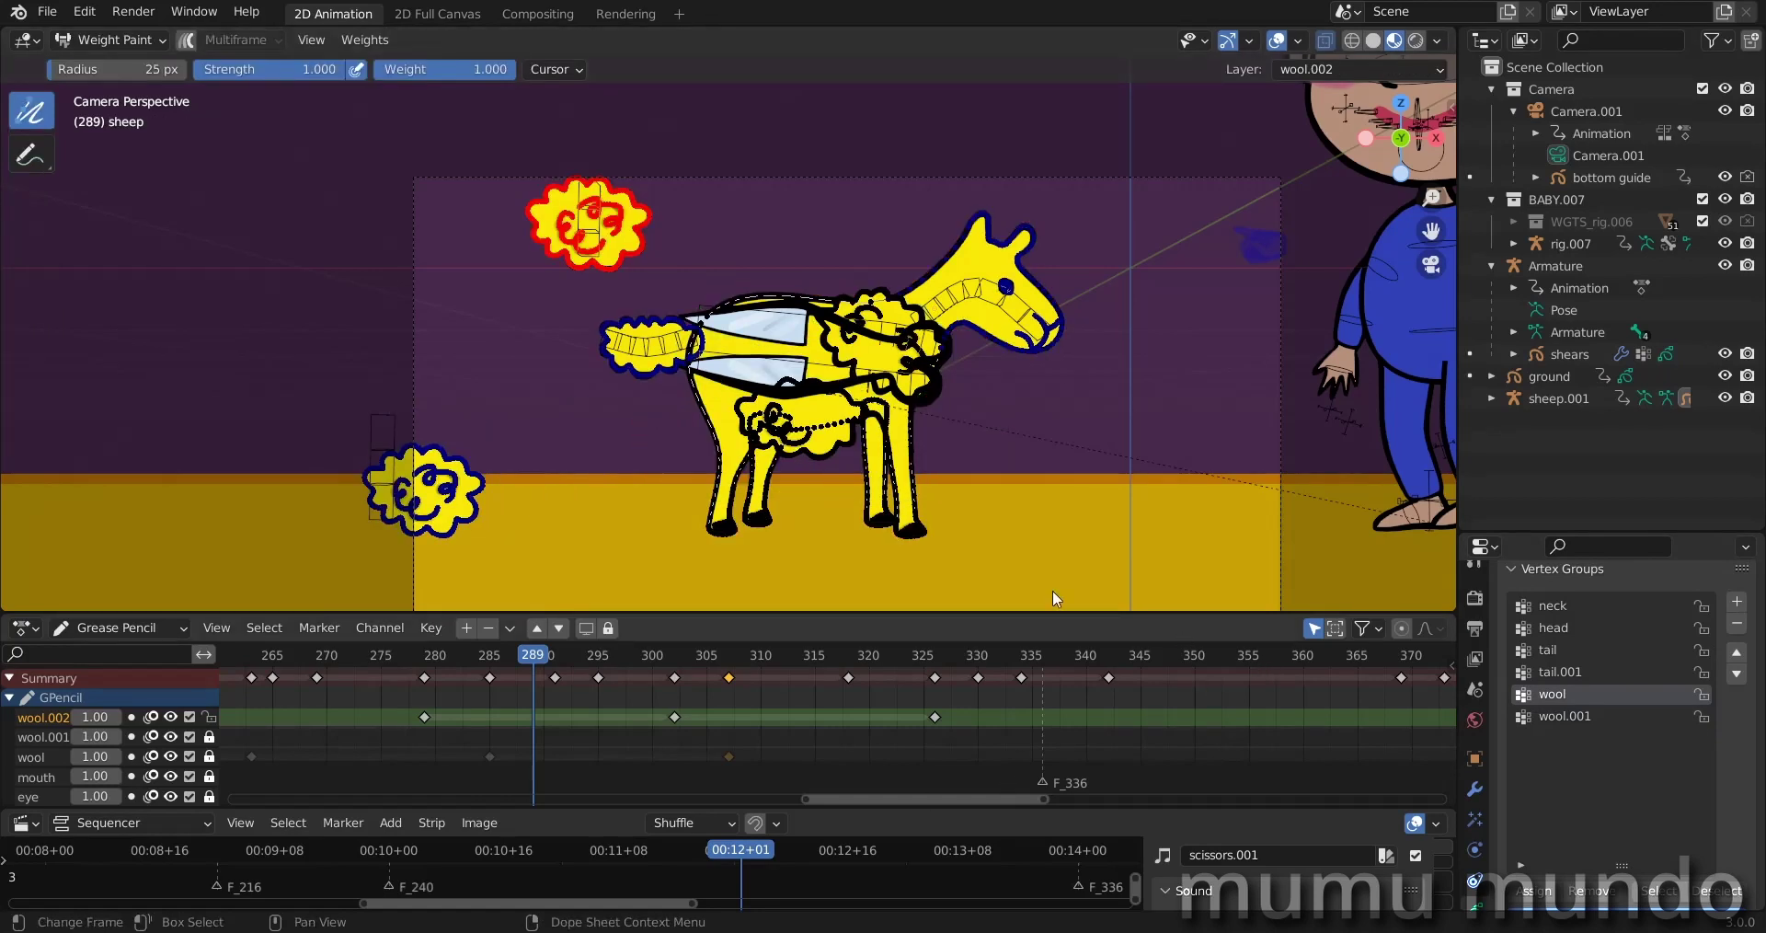
{"action": "left_click", "coordinate": [1569, 717]}
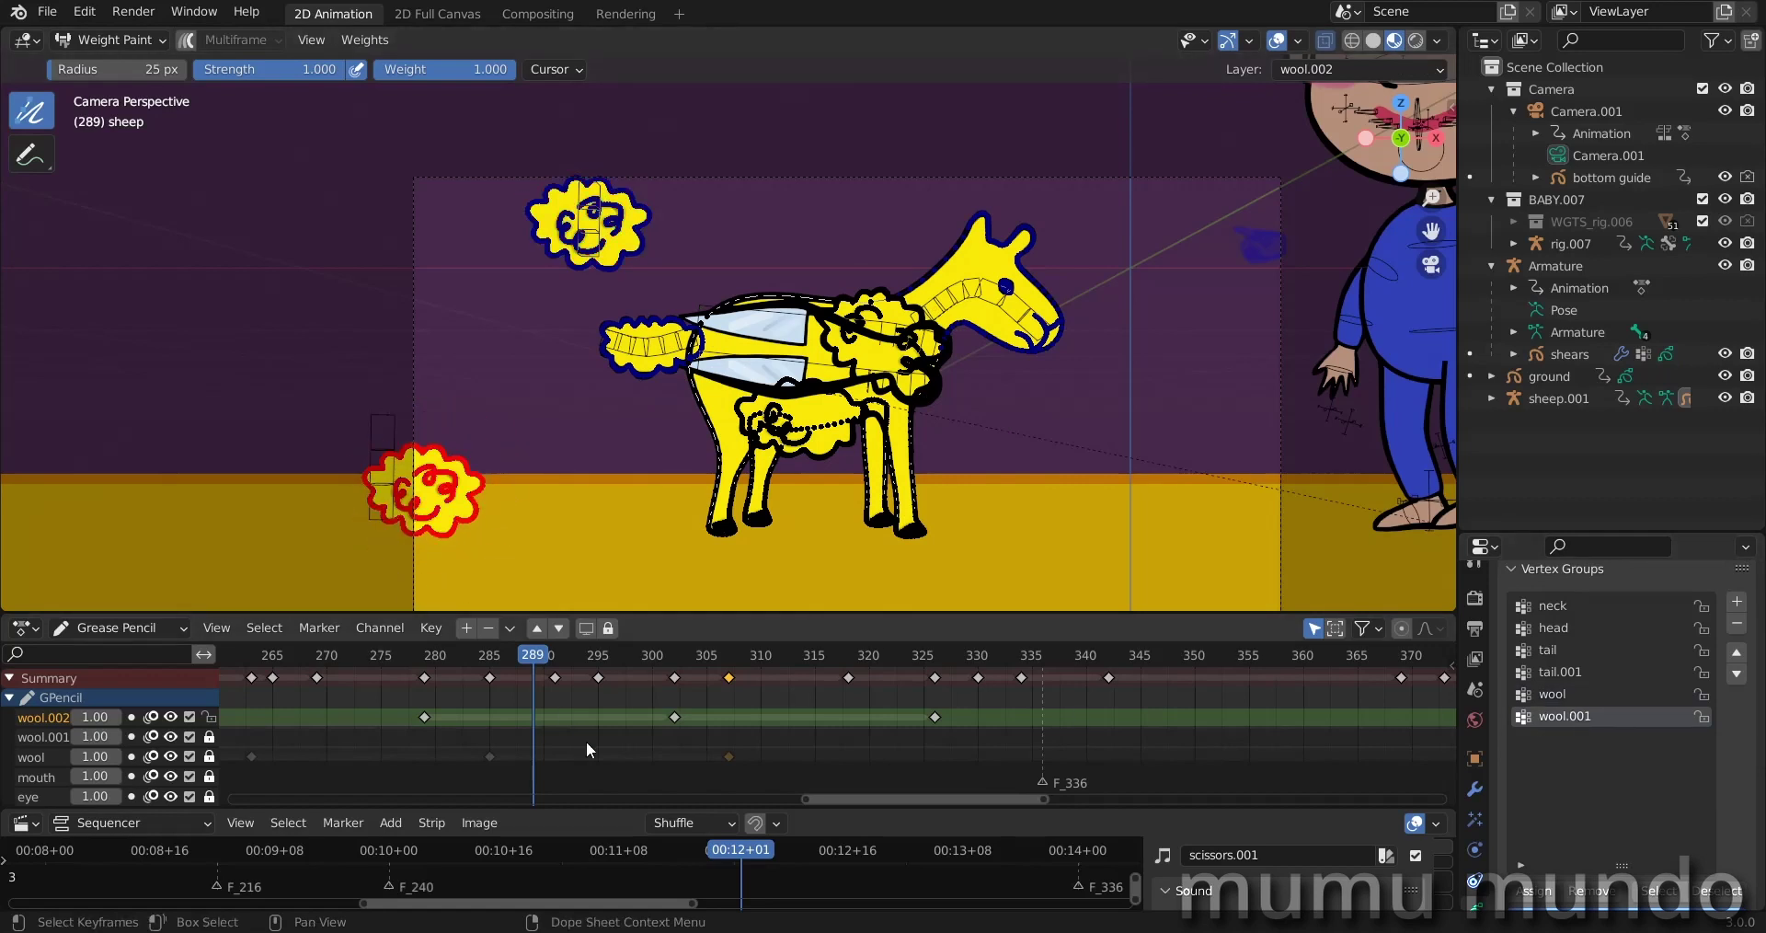
Step: Scrub through the wool.002 keyframes at frames 279 and 302 and onward to check how the weighted wool piece changes
{"action": "left_click", "coordinate": [423, 657]}
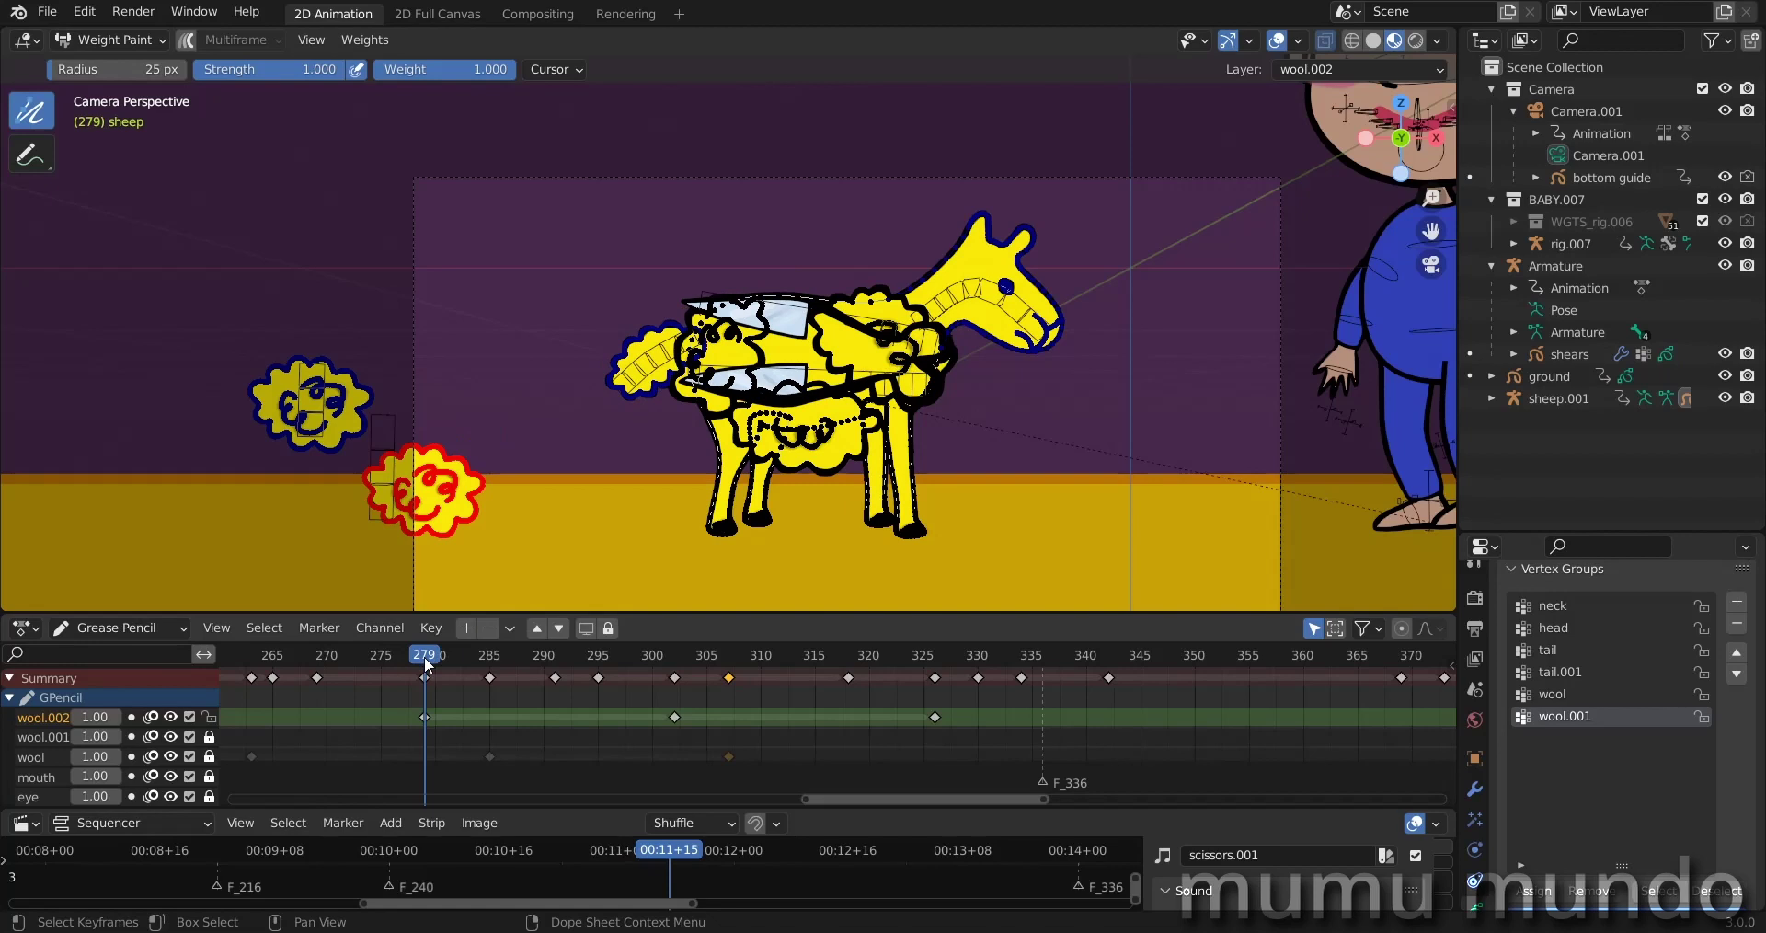
{"action": "left_click", "coordinate": [673, 655]}
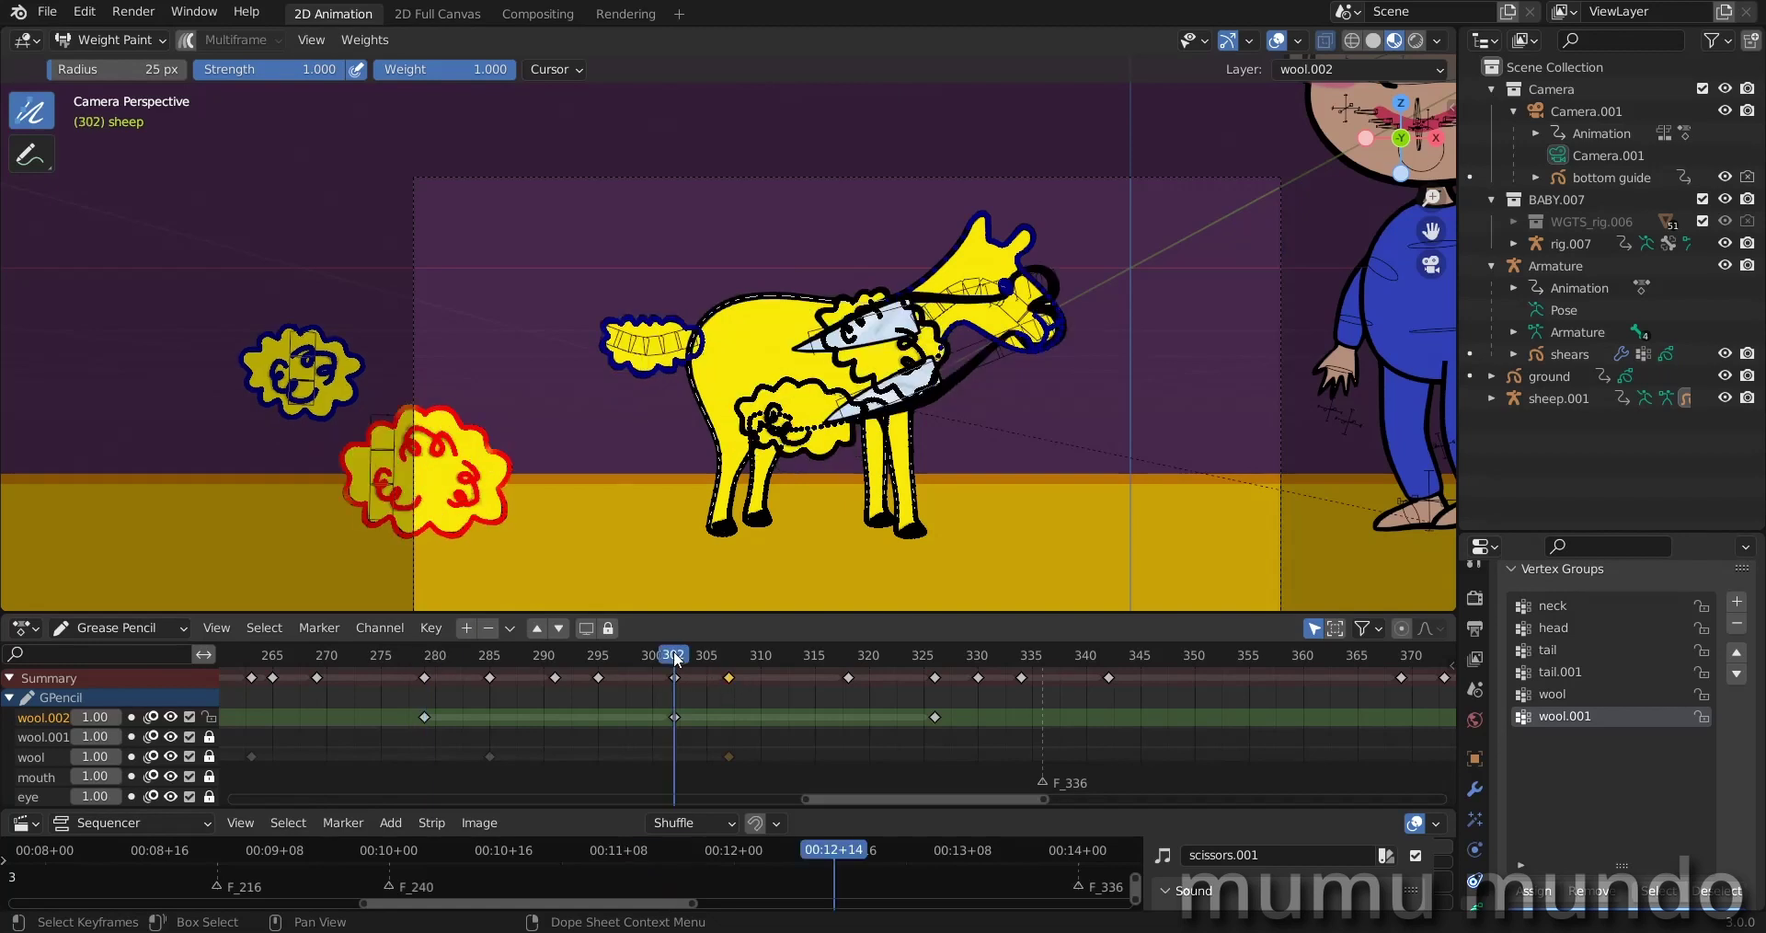
{"action": "left_click_drag", "start_coordinate": [673, 649], "coordinate": [870, 683]}
Step: Scrub across a wider range of the timeline and play back the sheep shearing animation
{"action": "scroll", "coordinate": [1085, 752], "scroll_direction": "down", "scroll_amount": 14}
{"action": "middle_click_drag", "start_coordinate": [1087, 758], "coordinate": [883, 761]}
{"action": "left_click_drag", "start_coordinate": [773, 655], "coordinate": [1041, 659]}
{"action": "key", "text": "space"}
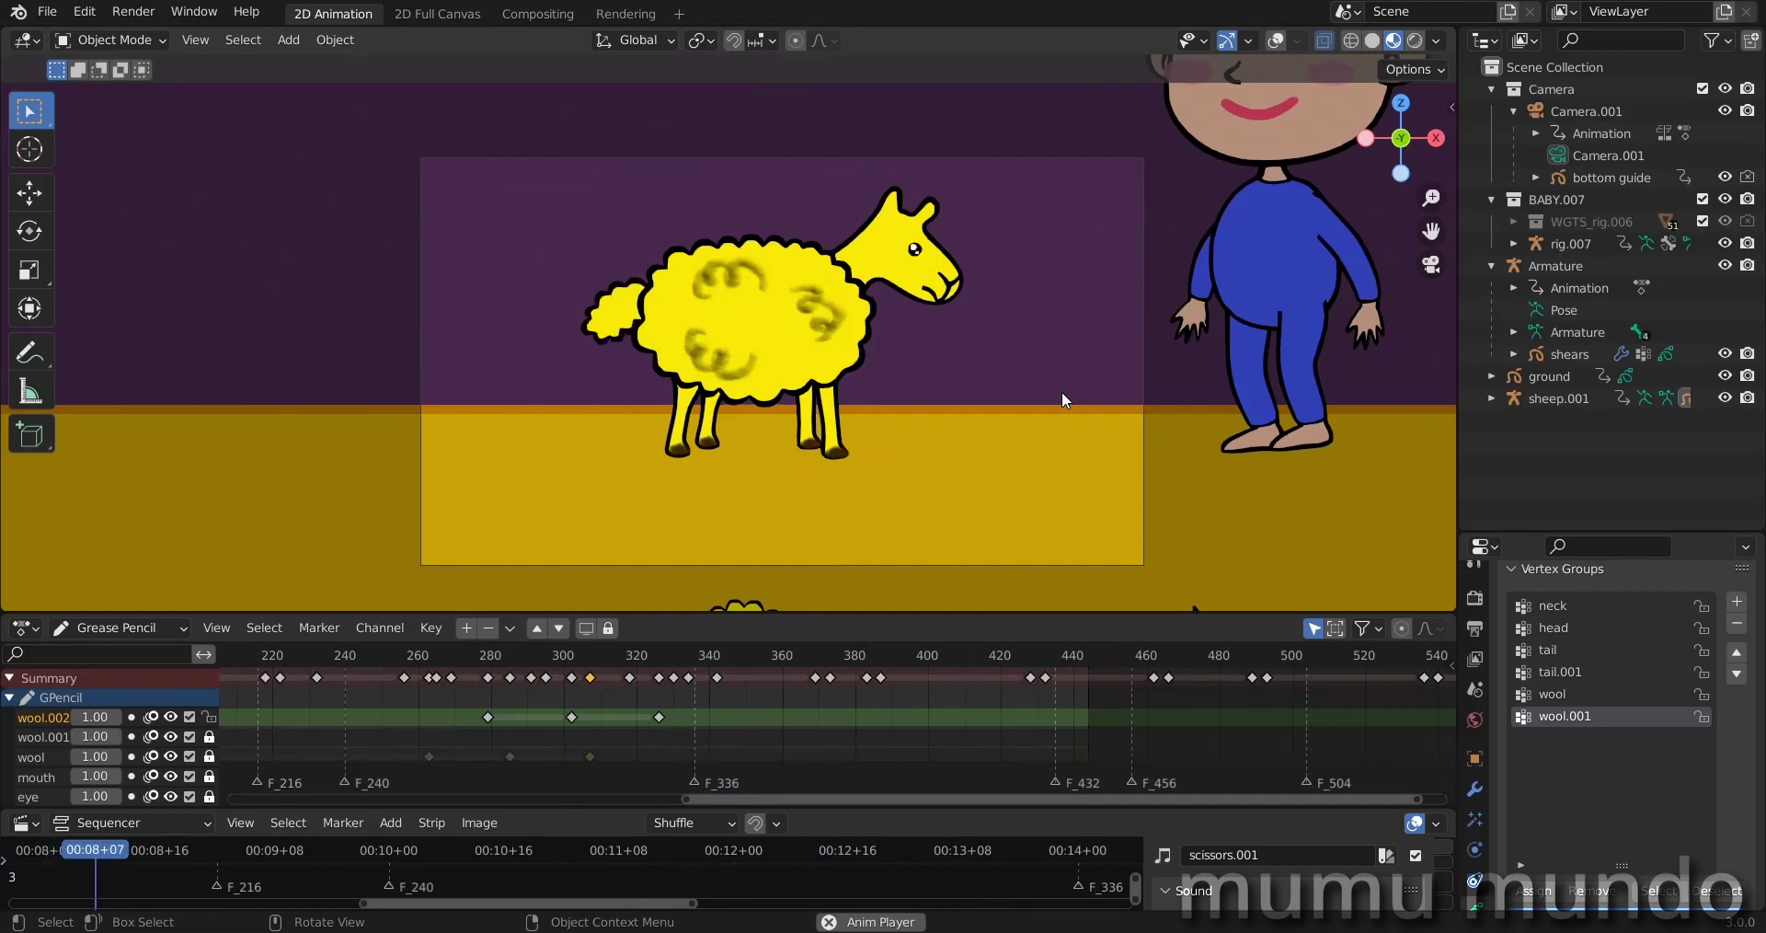
{"action": "key", "text": "alt+Tab"}
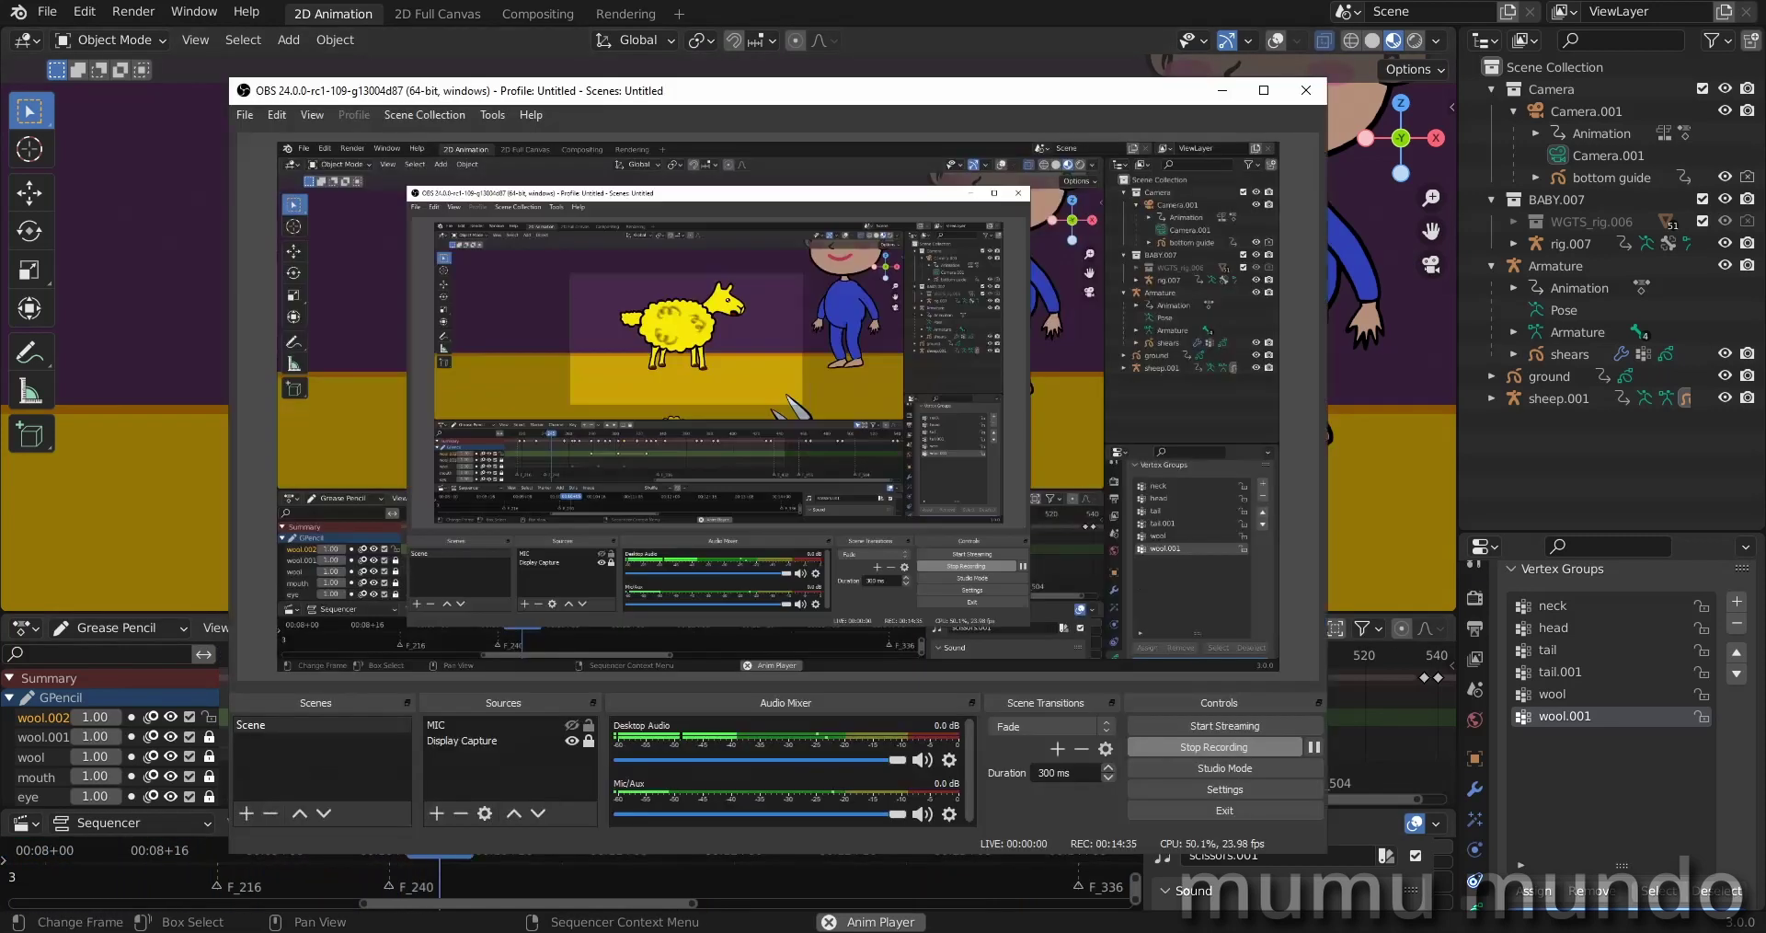